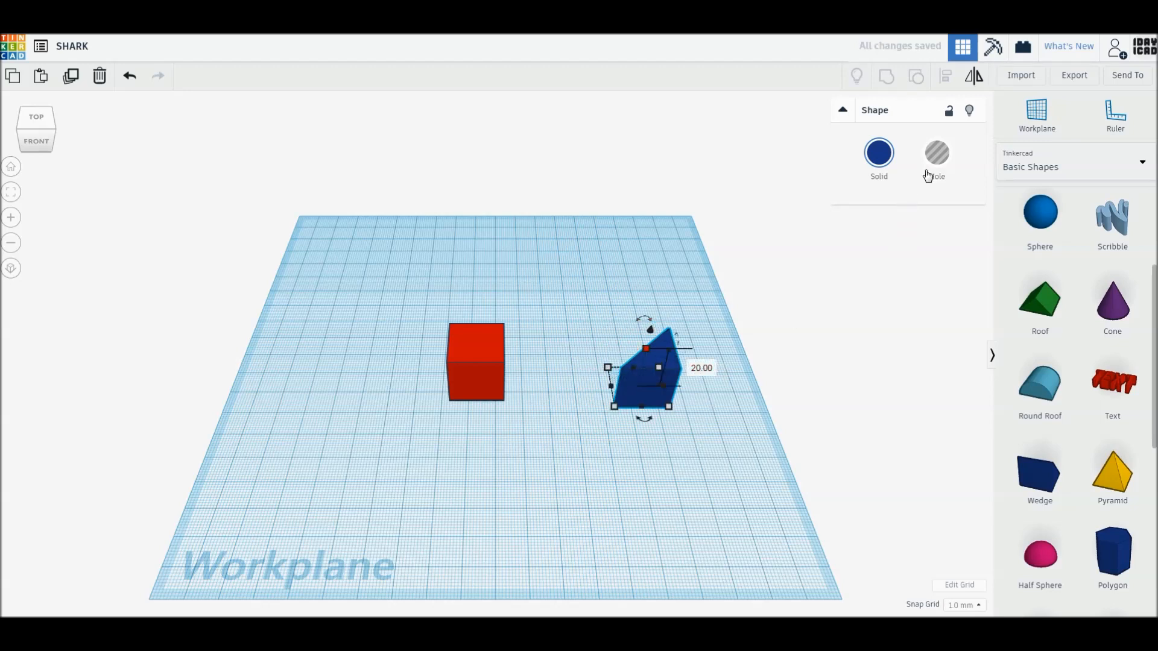
# Turn the blue wedge into a hole and set the red box's height to 4 mm
pyautogui.click(937, 154)
pyautogui.click(482, 374)
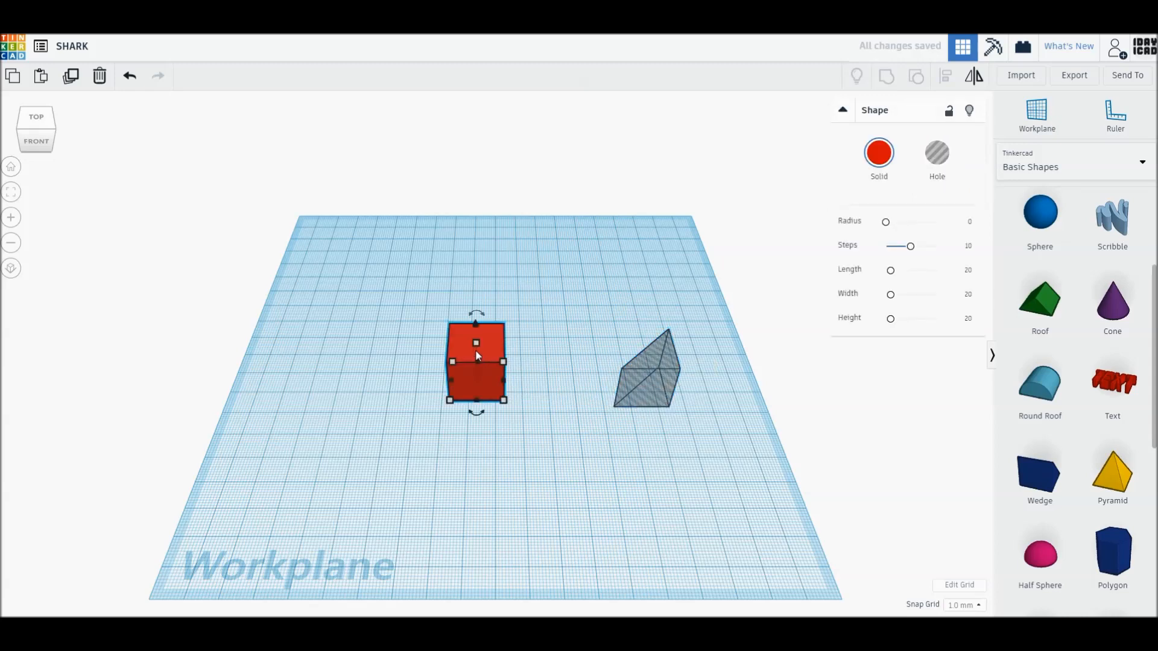
pyautogui.click(528, 363)
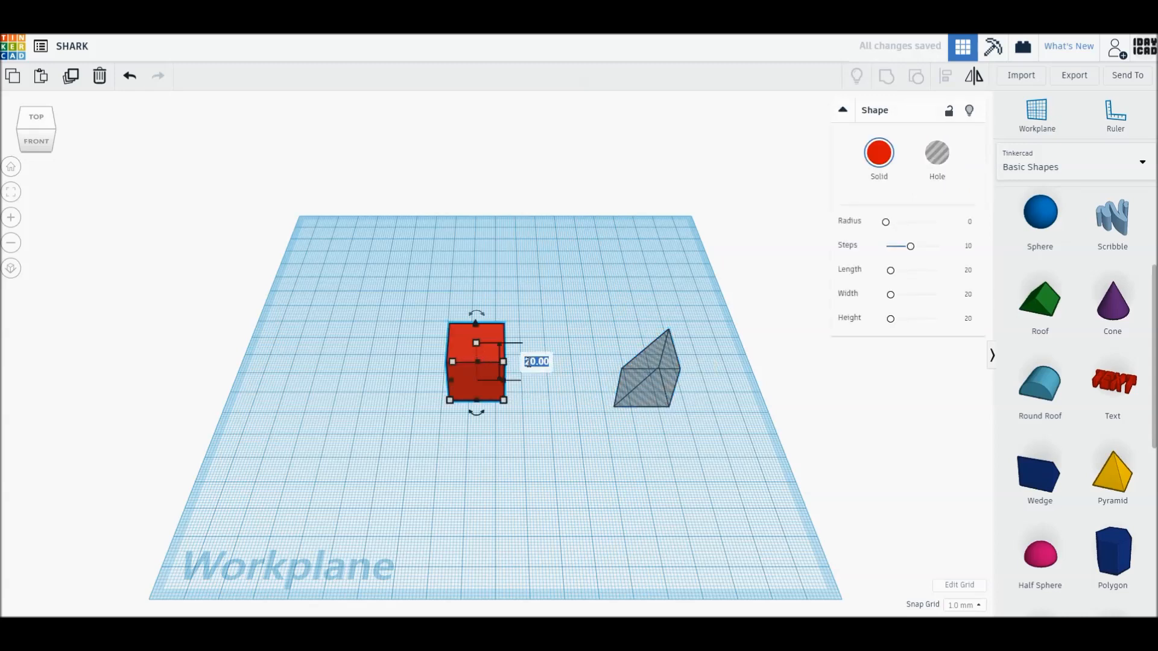
pyautogui.write('4')
pyautogui.press('Return')
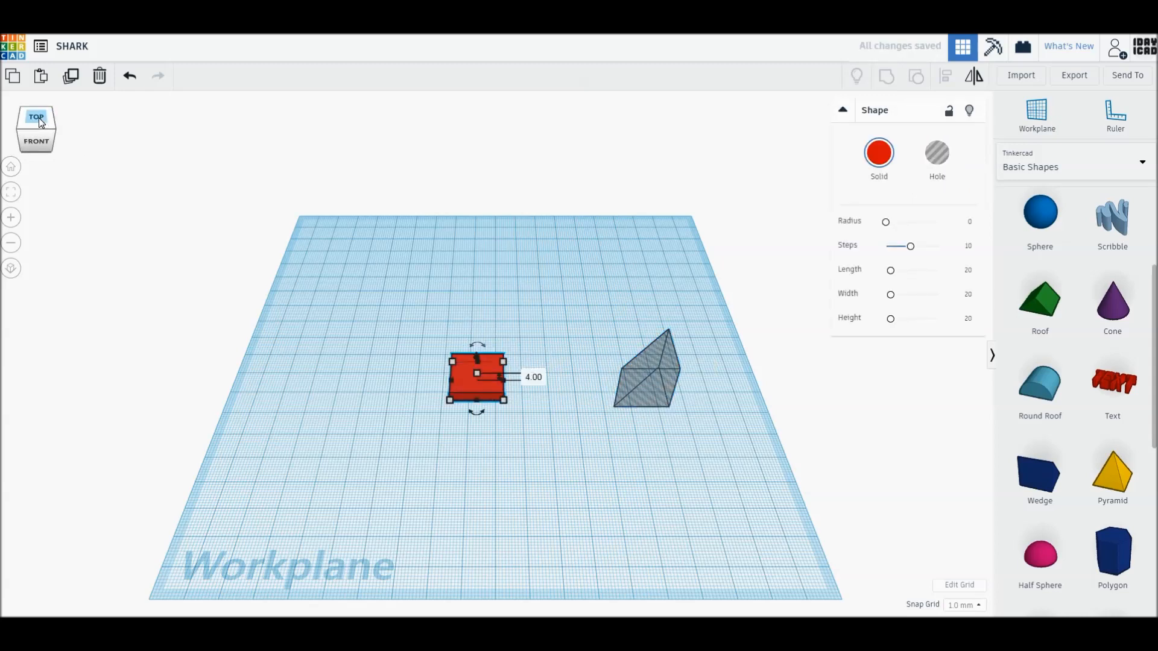
# In an orthographic top view, duplicate the red box into a row of four adjoining boxes and lengthen the last one to 30 mm
pyautogui.click(39, 118)
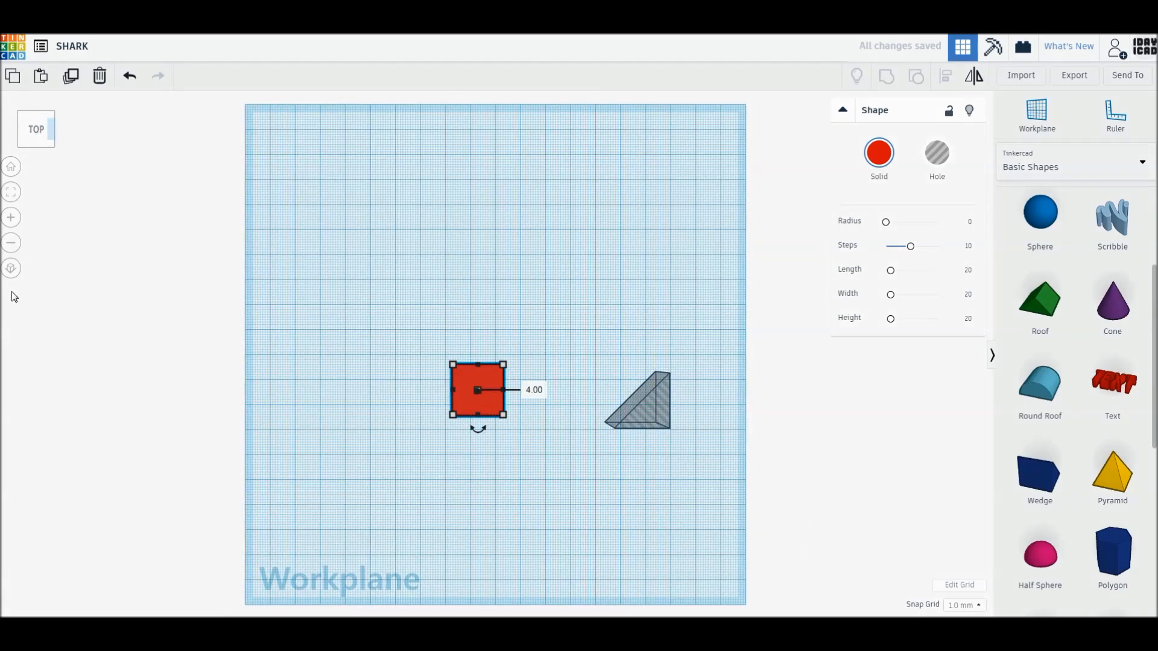
pyautogui.click(11, 269)
pyautogui.scroll(5, 318, 498)
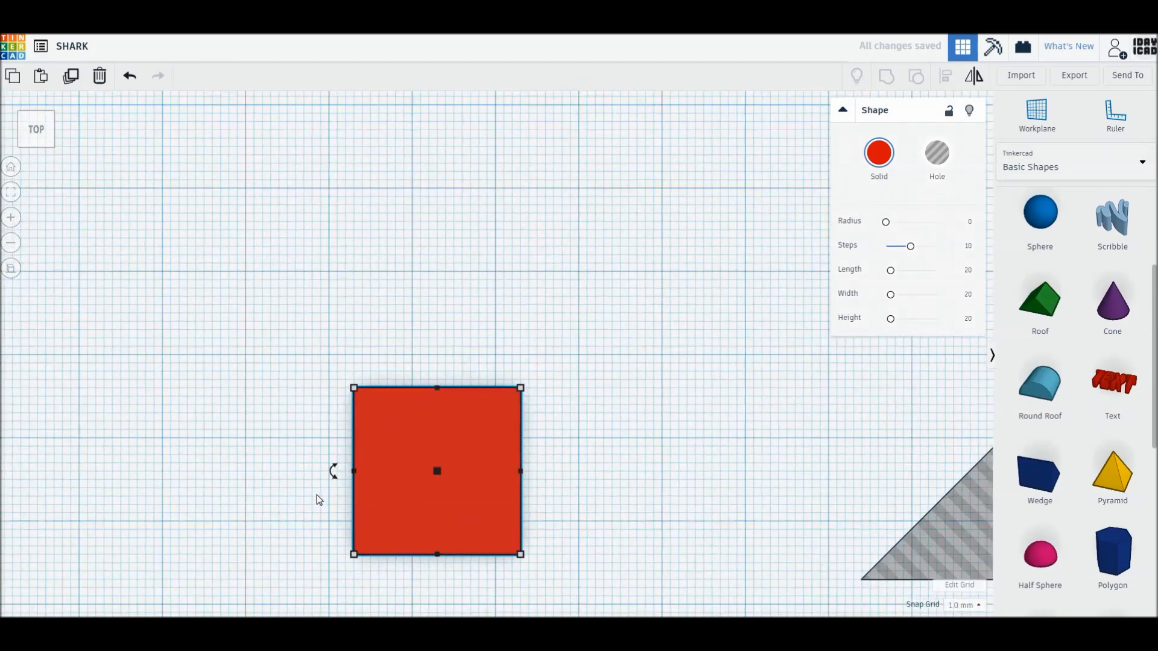
pyautogui.moveTo(429, 539); pyautogui.dragTo(429, 458, button='middle')
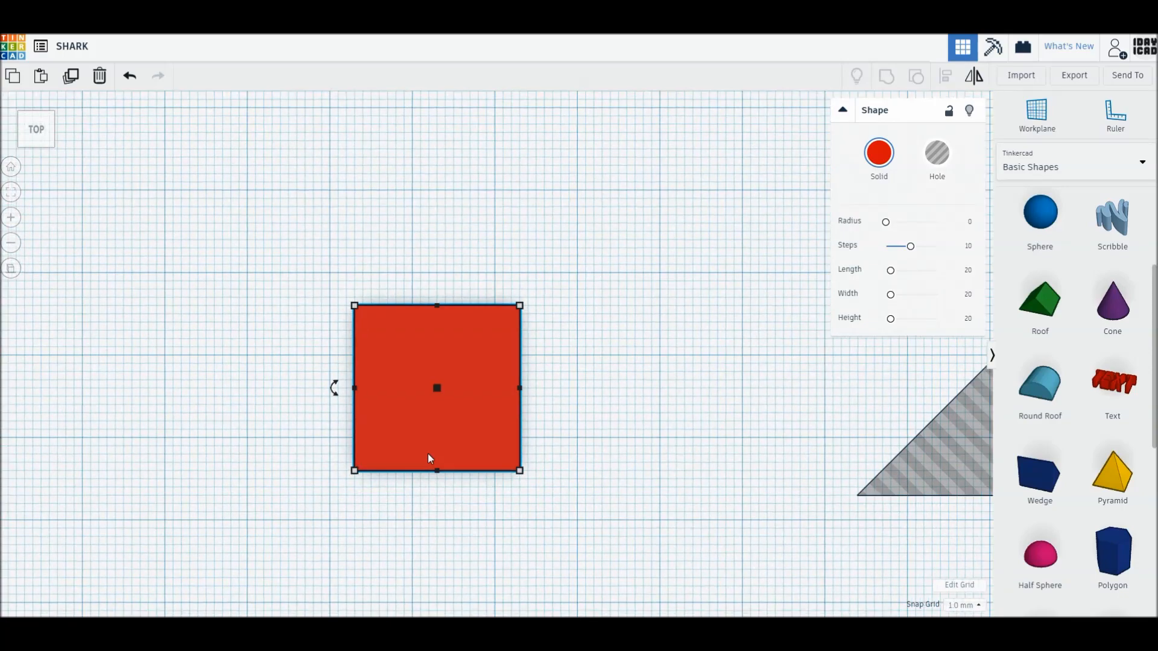
pyautogui.scroll(-2, 428, 453)
pyautogui.moveTo(464, 419); pyautogui.dragTo(419, 401)
pyautogui.hotkey('ctrl', 'd')
pyautogui.hotkey('ctrl', 'd')
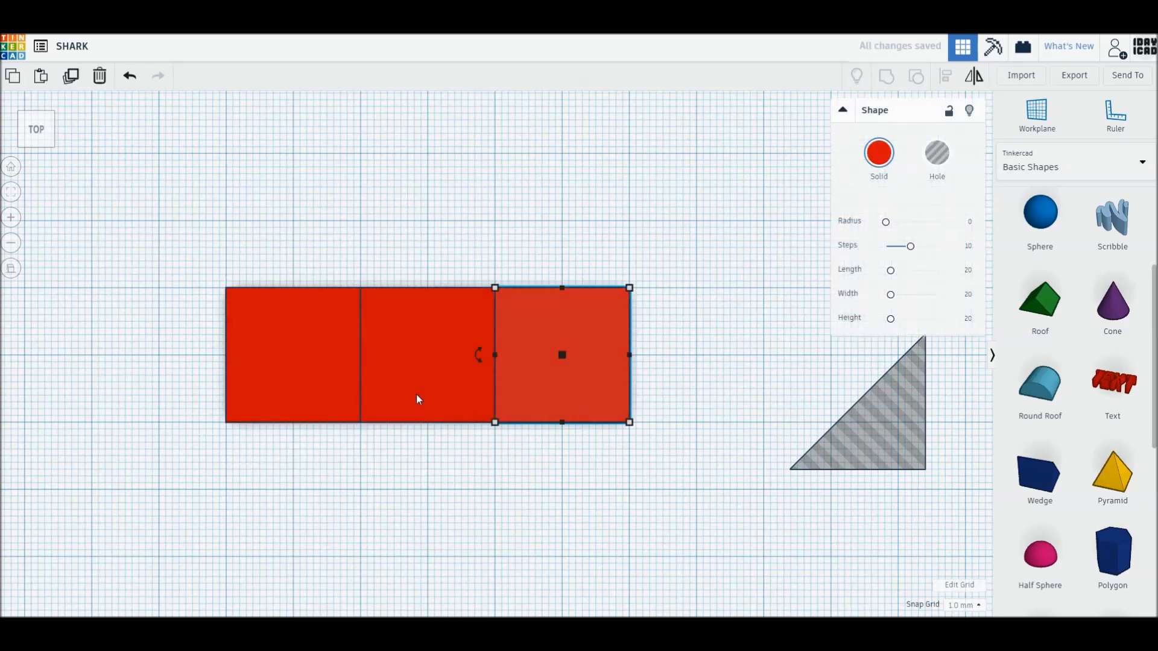
pyautogui.hotkey('ctrl', 'd')
pyautogui.moveTo(762, 355); pyautogui.dragTo(834, 357)
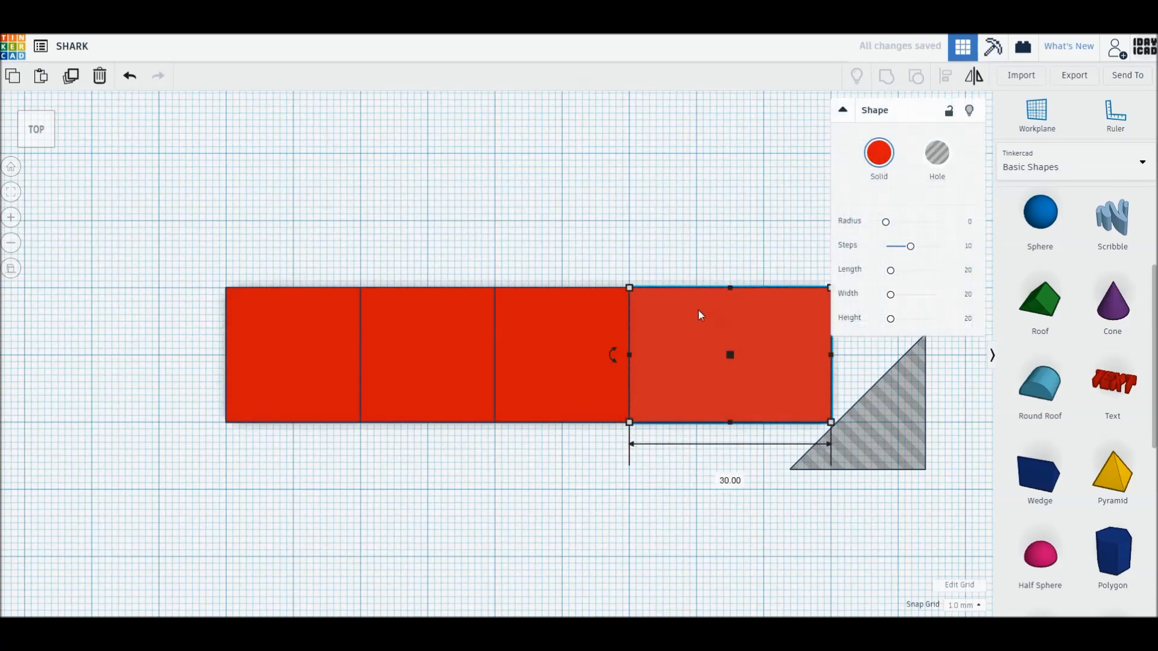
# Widen the two middle boxes symmetrically about their centres to 28 mm each
pyautogui.click(425, 334)
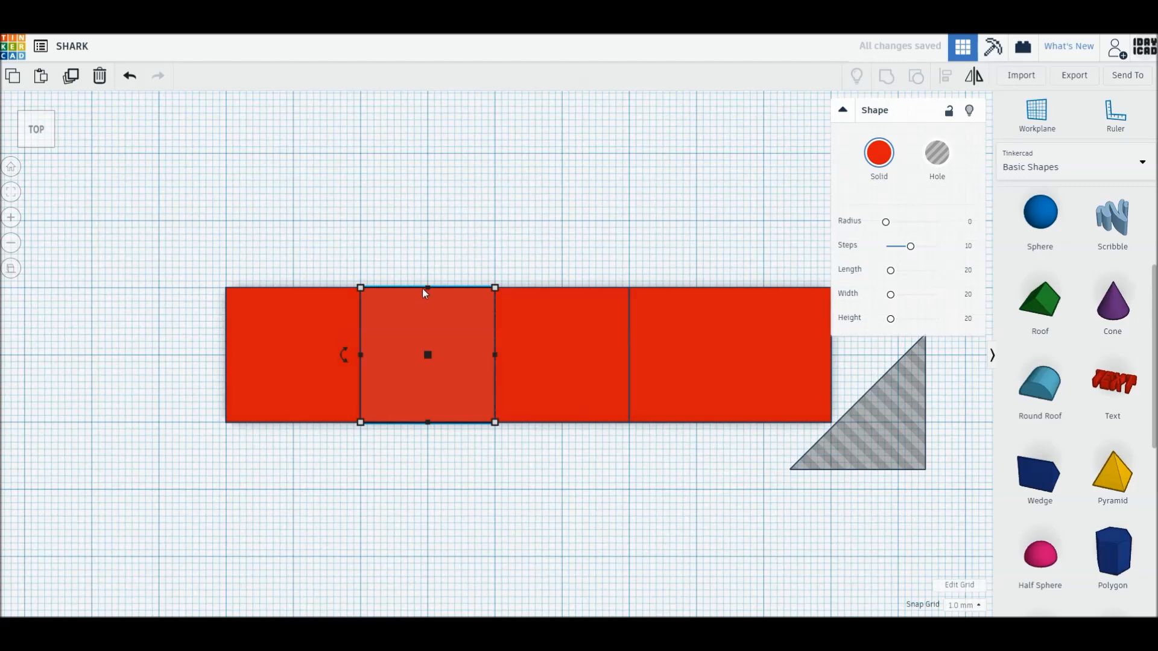
pyautogui.keyDown('alt'); pyautogui.moveTo(429, 280); pyautogui.dragTo(431, 261); pyautogui.keyUp('alt')
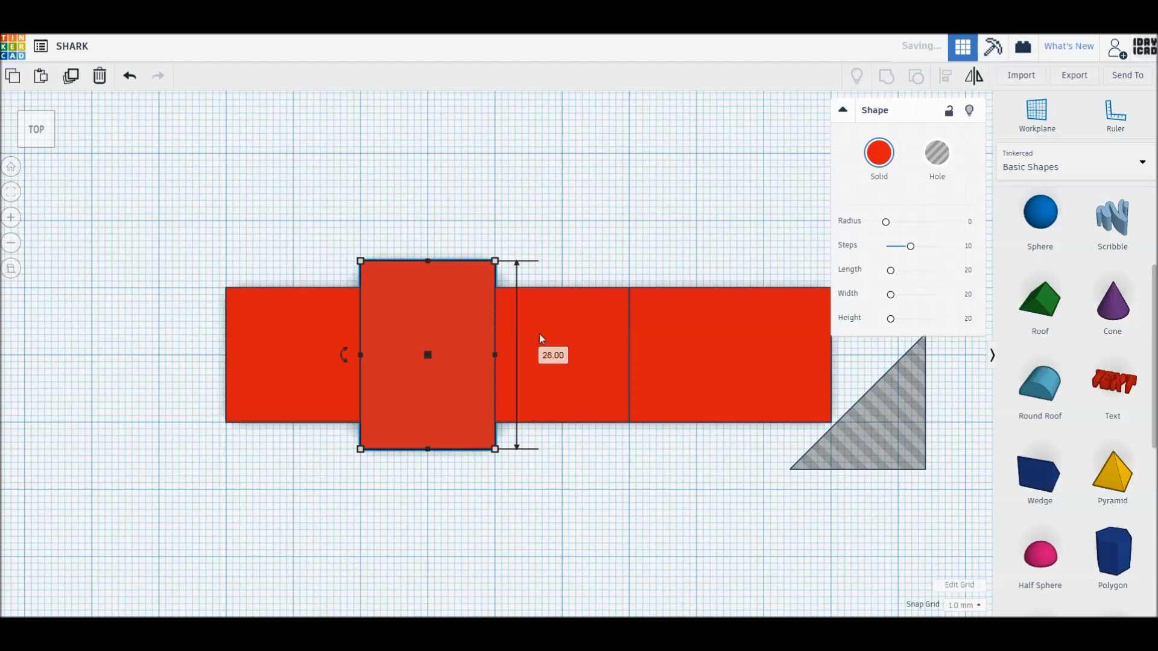
pyautogui.click(552, 313)
pyautogui.keyDown('alt'); pyautogui.moveTo(562, 288); pyautogui.dragTo(562, 261); pyautogui.keyUp('alt')
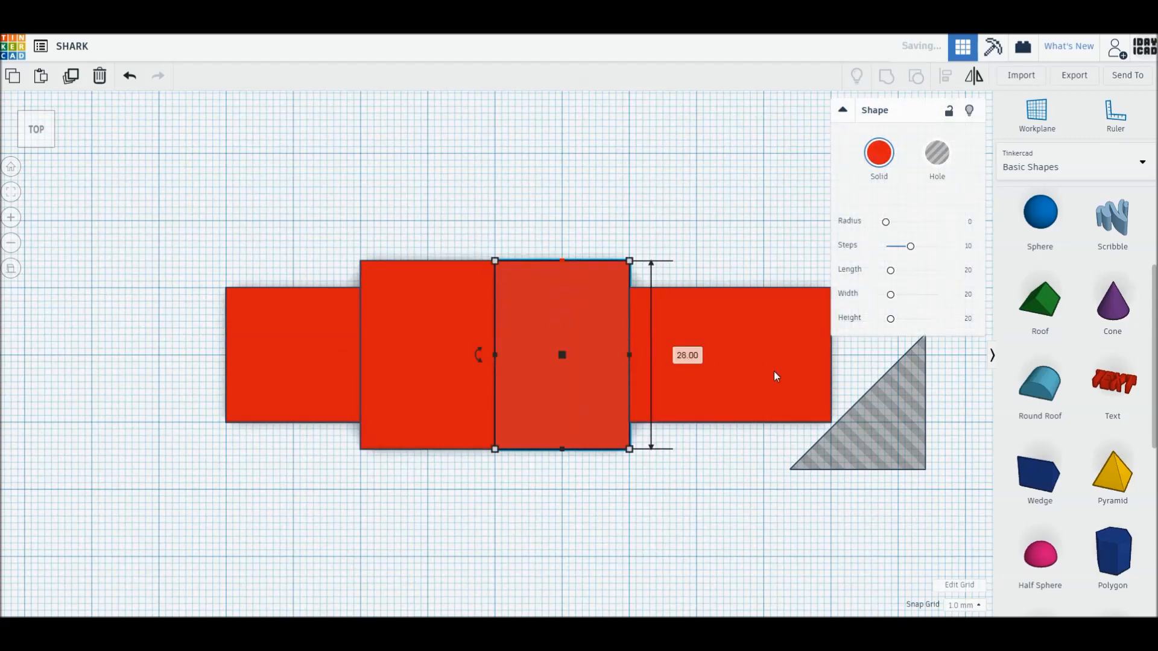
# Place a horizontally mirrored copy of the wedge hole over the first box's lower outer corner and reduce its height to form the nose's underside
pyautogui.click(745, 480)
pyautogui.moveTo(879, 449); pyautogui.dragTo(290, 438)
pyautogui.click(211, 502)
pyautogui.press('m')
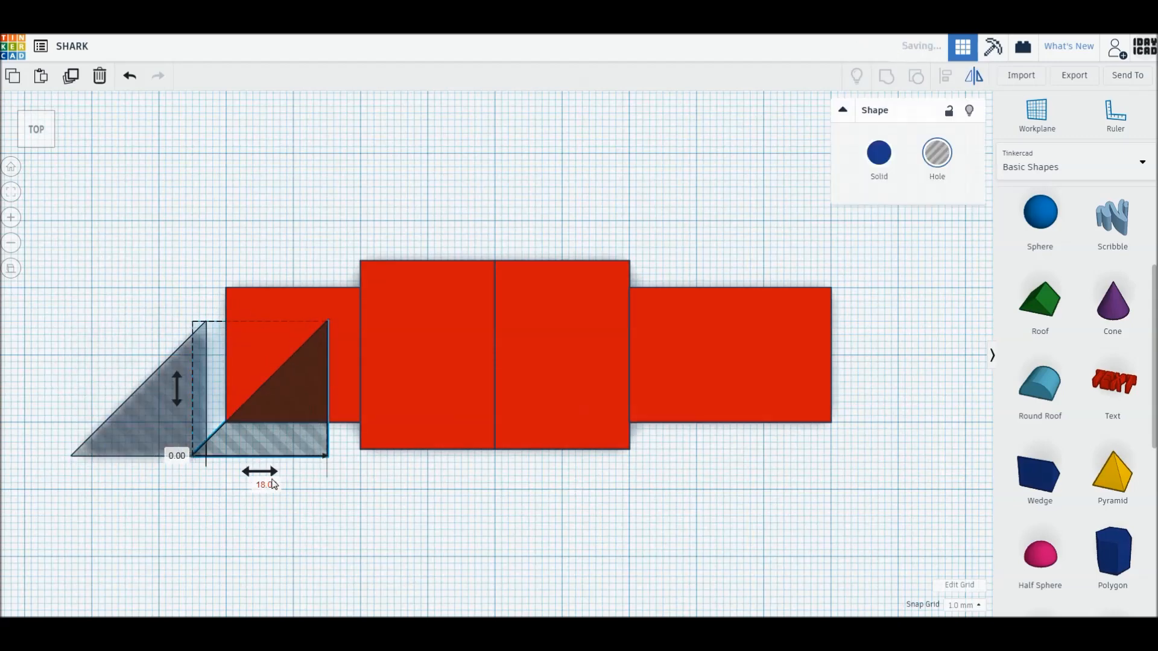
pyautogui.click(260, 472)
pyautogui.click(323, 514)
pyautogui.moveTo(252, 446); pyautogui.dragTo(284, 408)
pyautogui.moveTo(229, 289); pyautogui.dragTo(227, 343)
# Copy the wedge hole to the first box's upper corner, 8 mm high, and mirror it vertically to complete the pointed nose
pyautogui.keyDown('alt'); pyautogui.moveTo(256, 382); pyautogui.dragTo(292, 343); pyautogui.keyUp('alt')
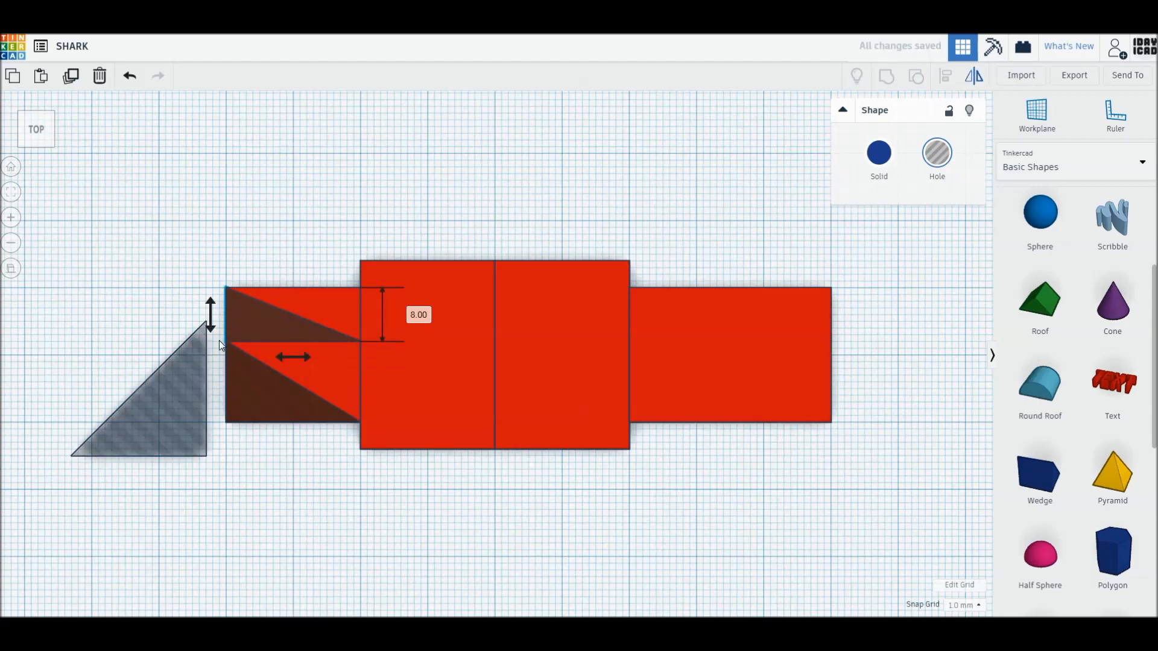
pyautogui.click(212, 315)
pyautogui.click(171, 270)
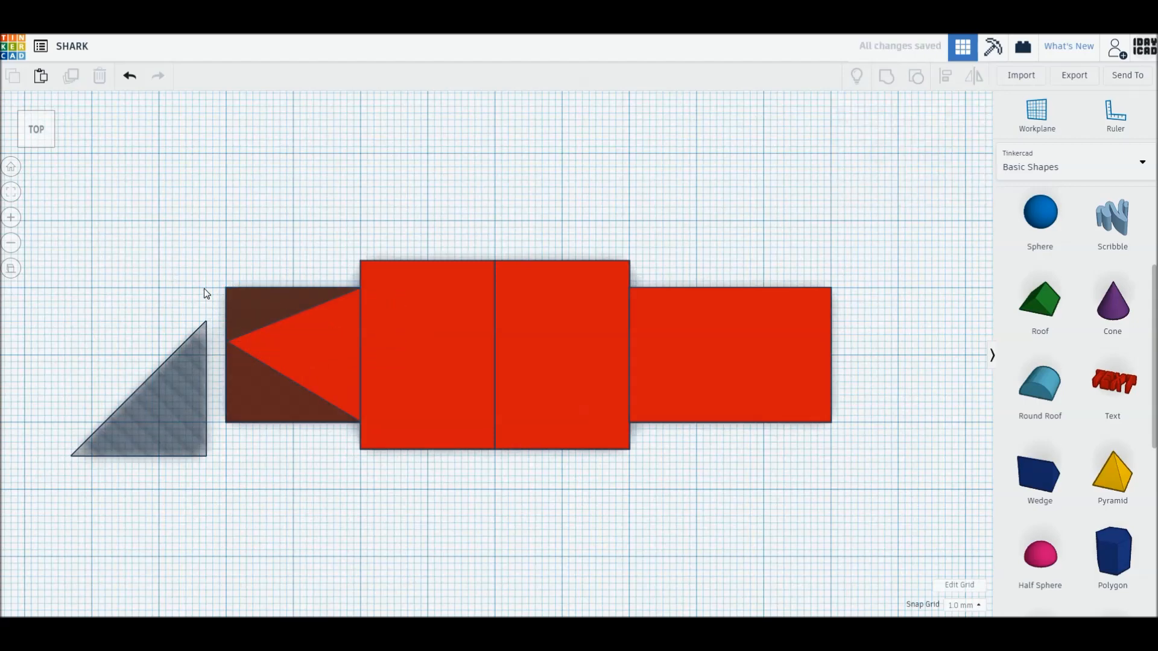
# Copy the upper nose wedge hole onto the second box's upper edge and size it to 20 × 4 mm
pyautogui.click(237, 317)
pyautogui.moveTo(242, 322); pyautogui.dragTo(360, 290)
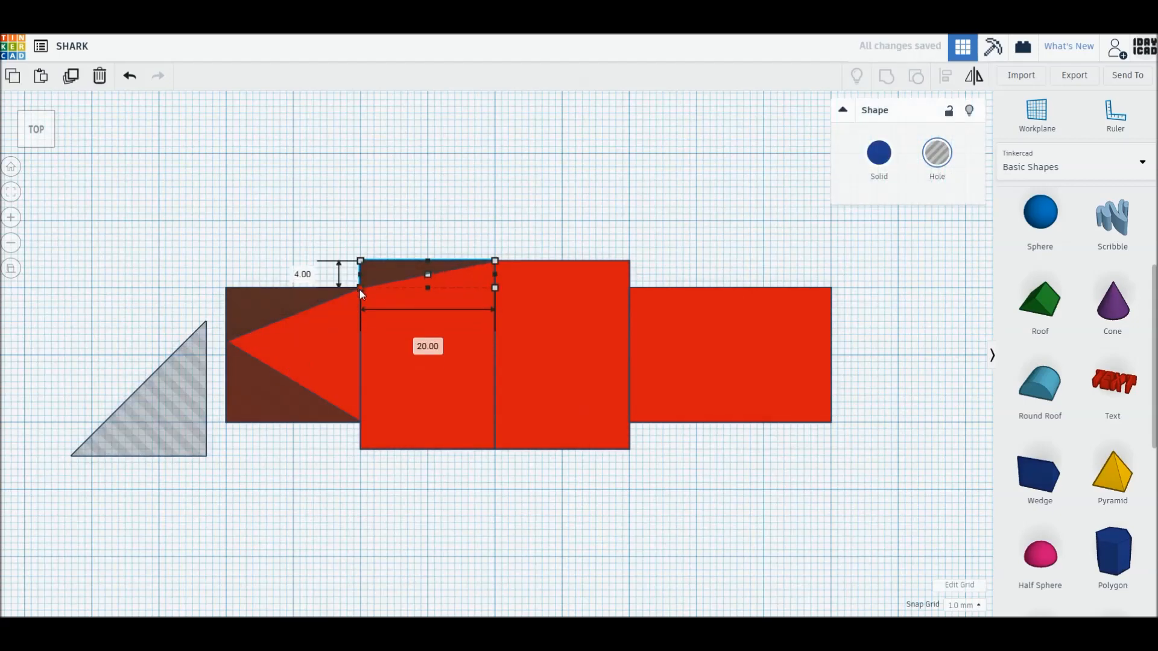
pyautogui.hotkey('ctrl', 'd')
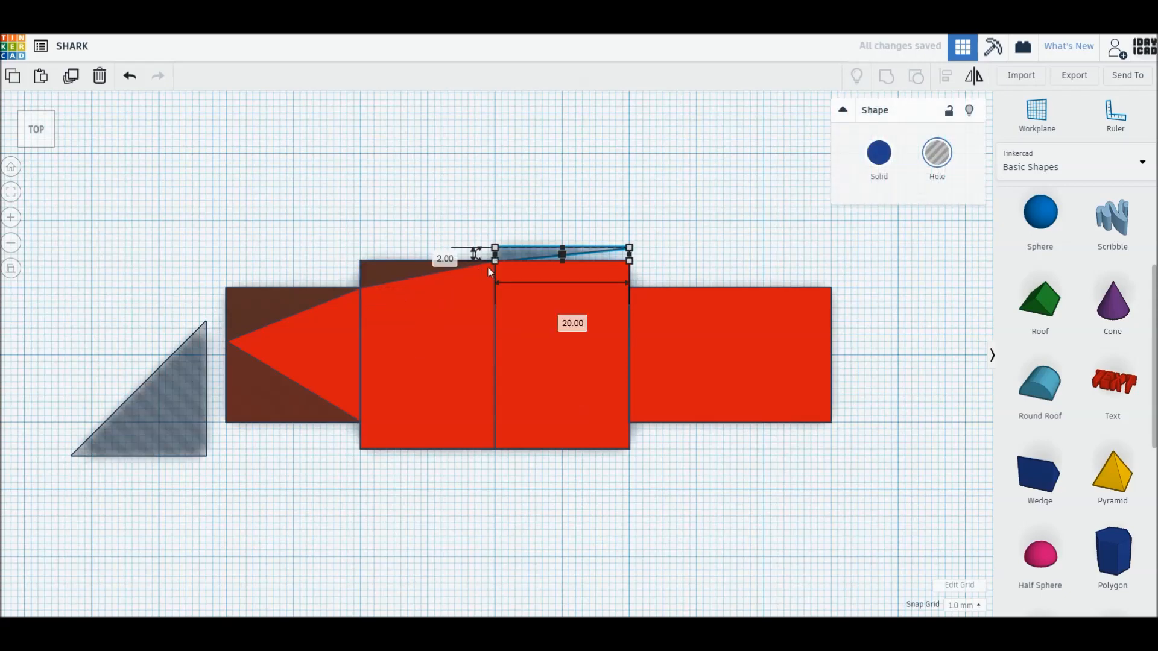
pyautogui.press('Delete')
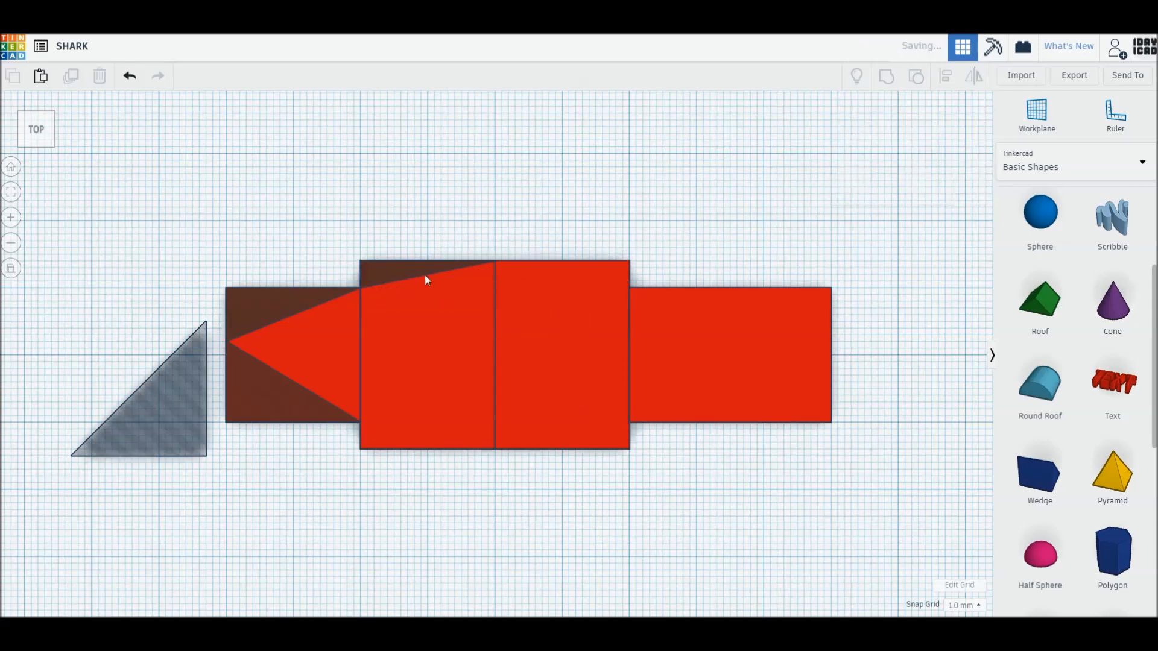
# Duplicate the second box's upper wedge hole onto the third box, 20 mm along, and mirror it horizontally
pyautogui.click(422, 275)
pyautogui.hotkey('ctrl', 'd')
pyautogui.moveTo(385, 277); pyautogui.dragTo(520, 276)
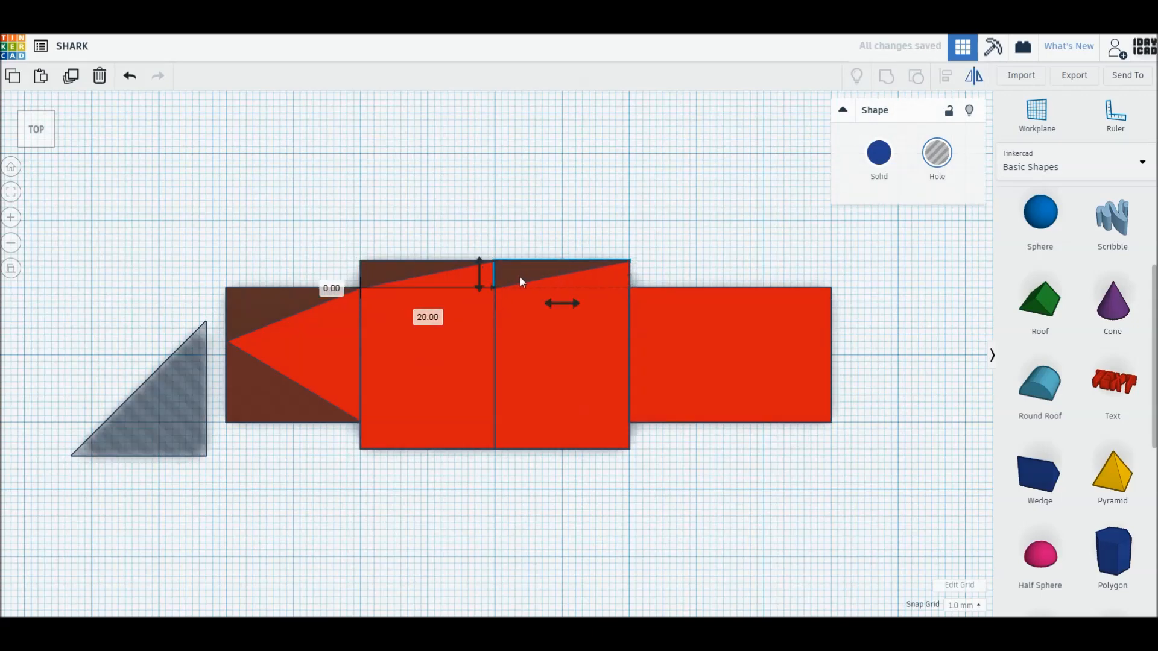
pyautogui.click(547, 307)
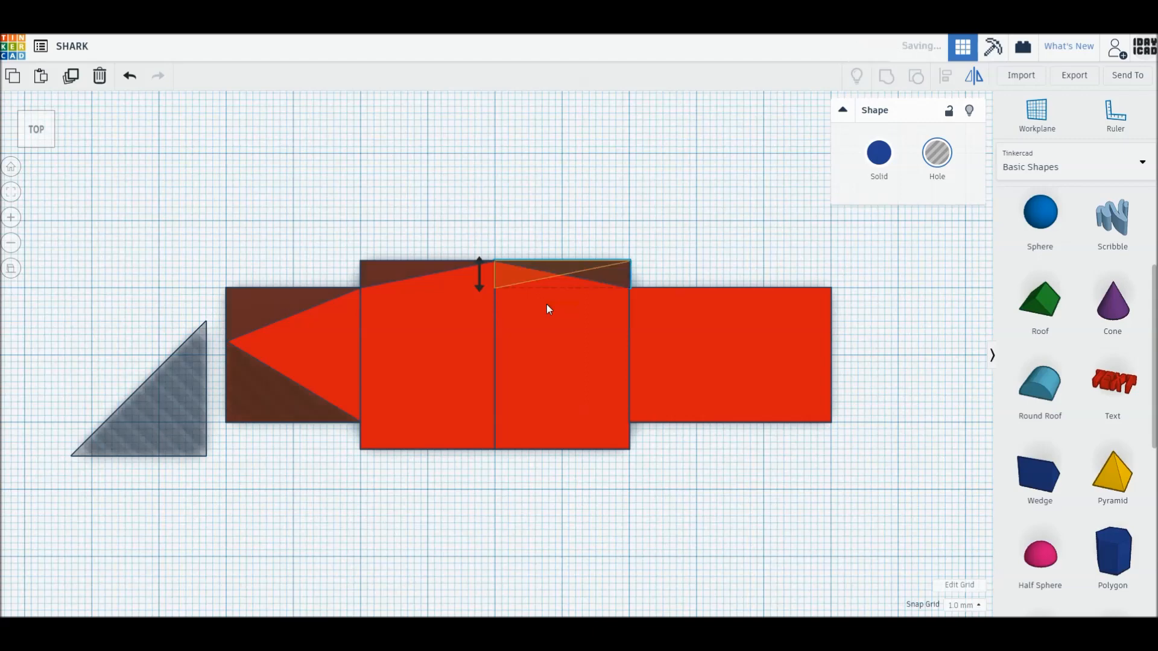
# Copy the lower nose wedge hole onto the second box's lower edge and flatten it to continue the body's taper
pyautogui.click(266, 420)
pyautogui.moveTo(260, 407); pyautogui.dragTo(389, 432)
pyautogui.moveTo(428, 368); pyautogui.dragTo(426, 421)
pyautogui.click(424, 450)
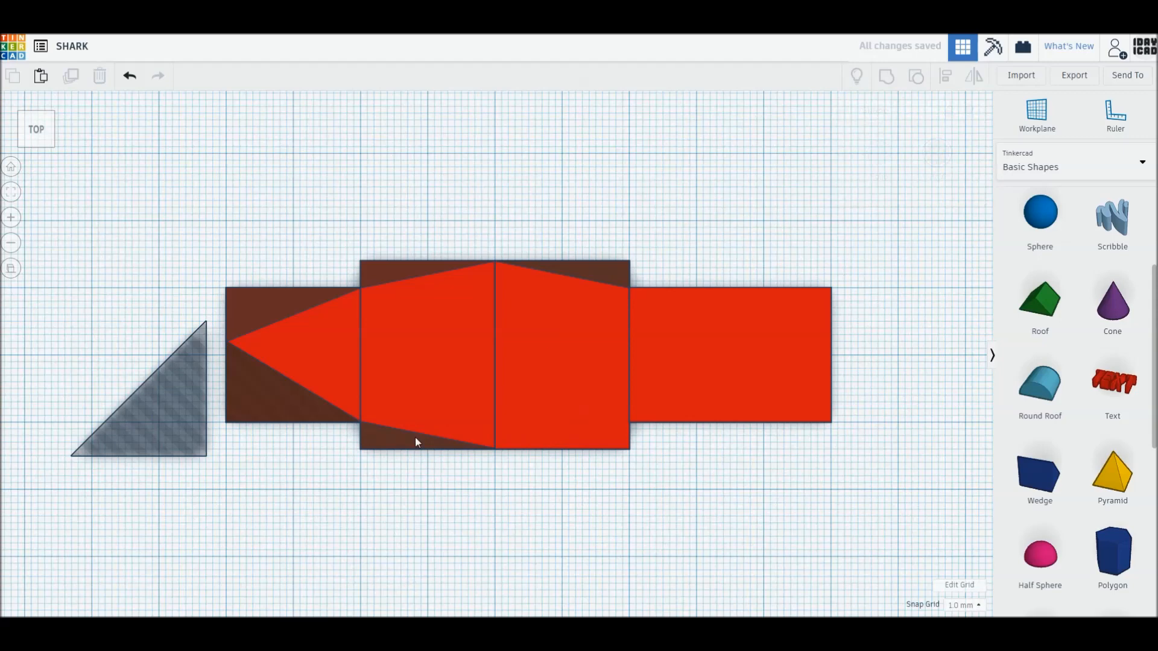
# Duplicate the second box's lower wedge hole onto the third box's lower edge and mirror it horizontally
pyautogui.click(405, 447)
pyautogui.hotkey('ctrl', 'd')
pyautogui.click(456, 499)
pyautogui.moveTo(398, 445); pyautogui.dragTo(533, 446)
pyautogui.press('m')
pyautogui.click(570, 465)
pyautogui.click(620, 495)
# Copy the third box's lower wedge hole onto the last box and enlarge it along the full lower edge to taper the tail
pyautogui.click(616, 440)
pyautogui.moveTo(590, 446); pyautogui.dragTo(835, 349)
pyautogui.click(614, 278)
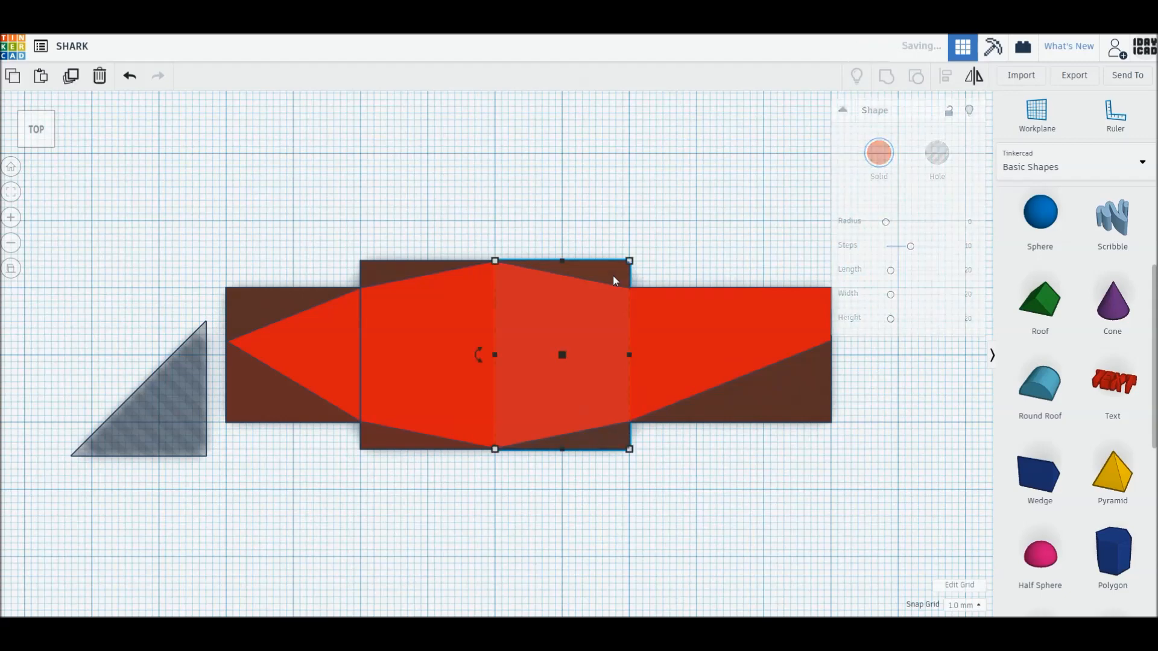
pyautogui.moveTo(607, 273); pyautogui.dragTo(664, 288)
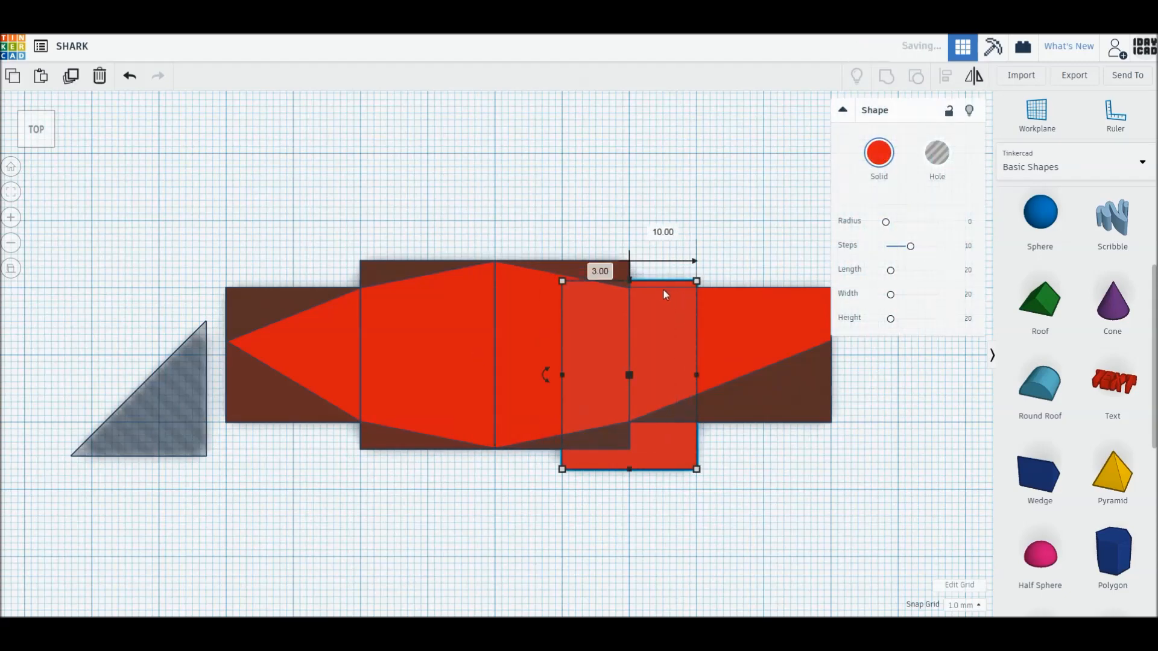
pyautogui.hotkey('ctrl', 'z')
pyautogui.click(612, 272)
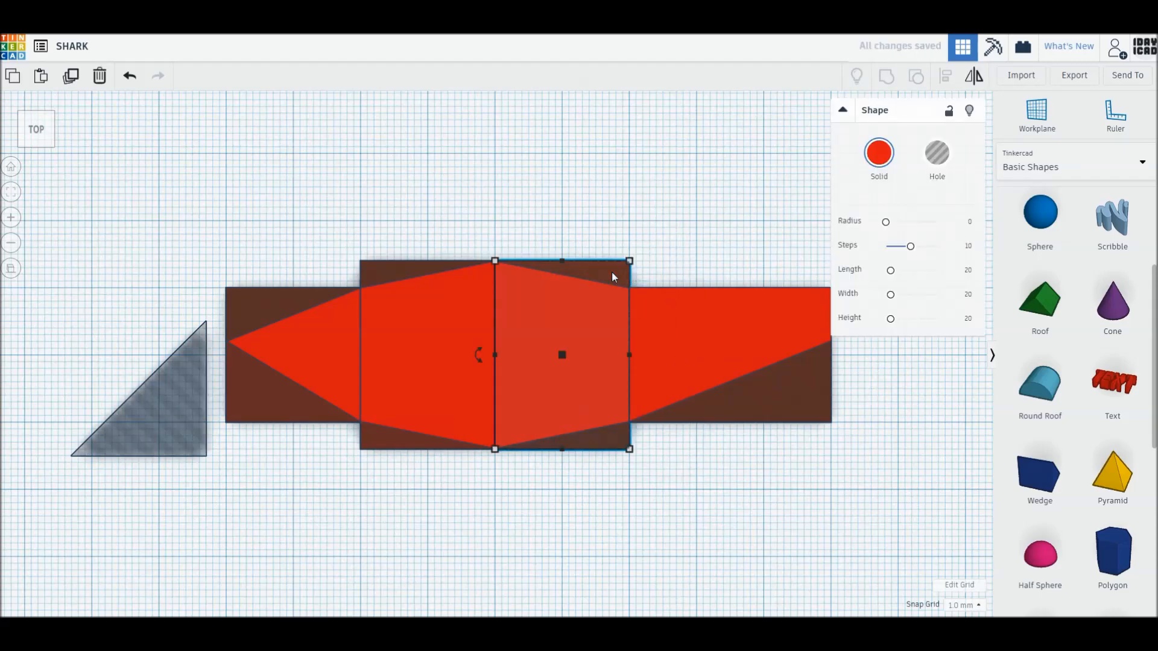
pyautogui.click(486, 246)
# Copy the third box's upper wedge hole onto the last box's upper edge and size it to 30 × 8 mm to close the tail point
pyautogui.click(562, 267)
pyautogui.moveTo(582, 271); pyautogui.dragTo(602, 252, button='right')
pyautogui.click(603, 252)
pyautogui.hotkey('ctrl', 'd')
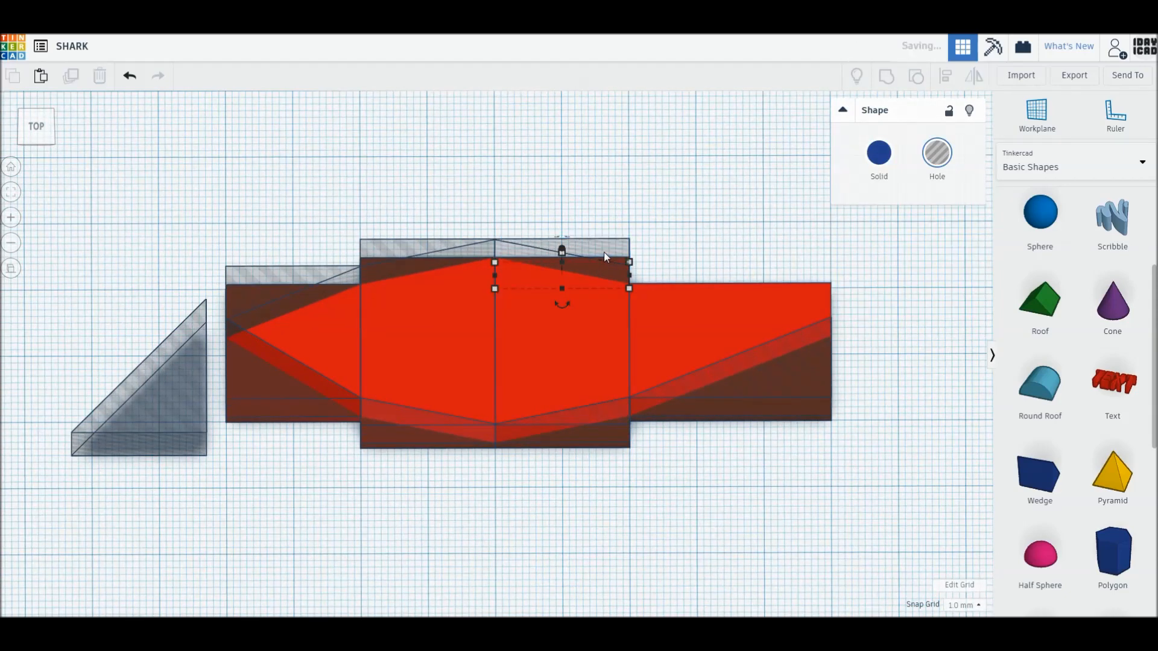
pyautogui.moveTo(599, 250); pyautogui.dragTo(803, 281)
pyautogui.click(34, 122)
pyautogui.moveTo(831, 314); pyautogui.dragTo(831, 344)
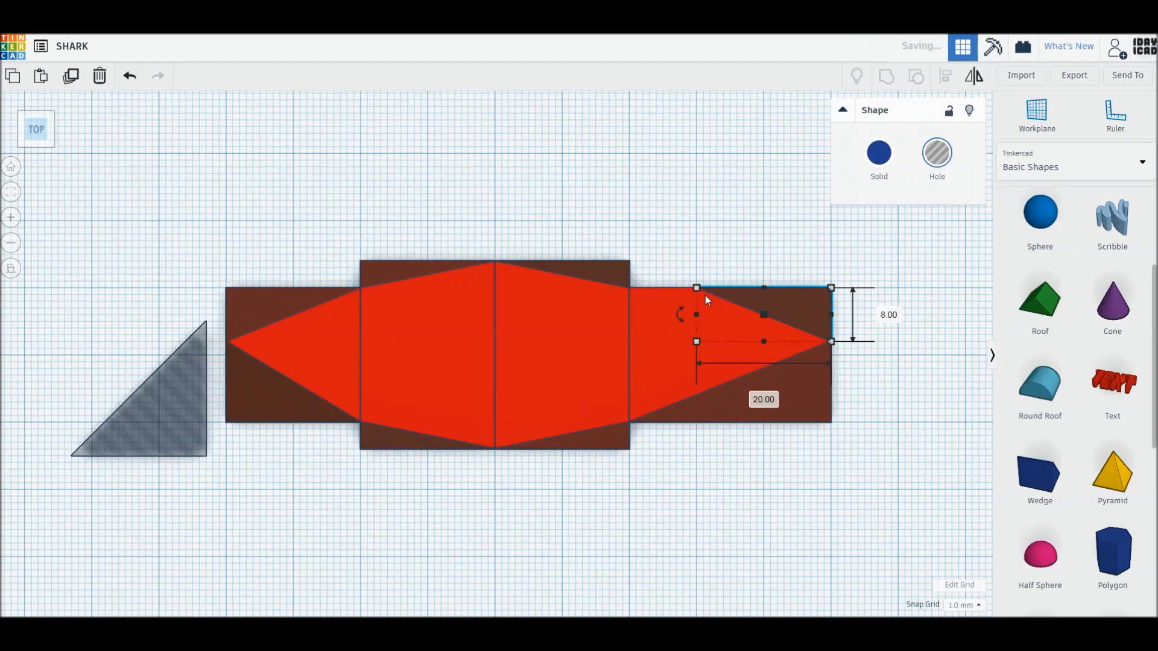
pyautogui.moveTo(697, 288); pyautogui.dragTo(628, 288)
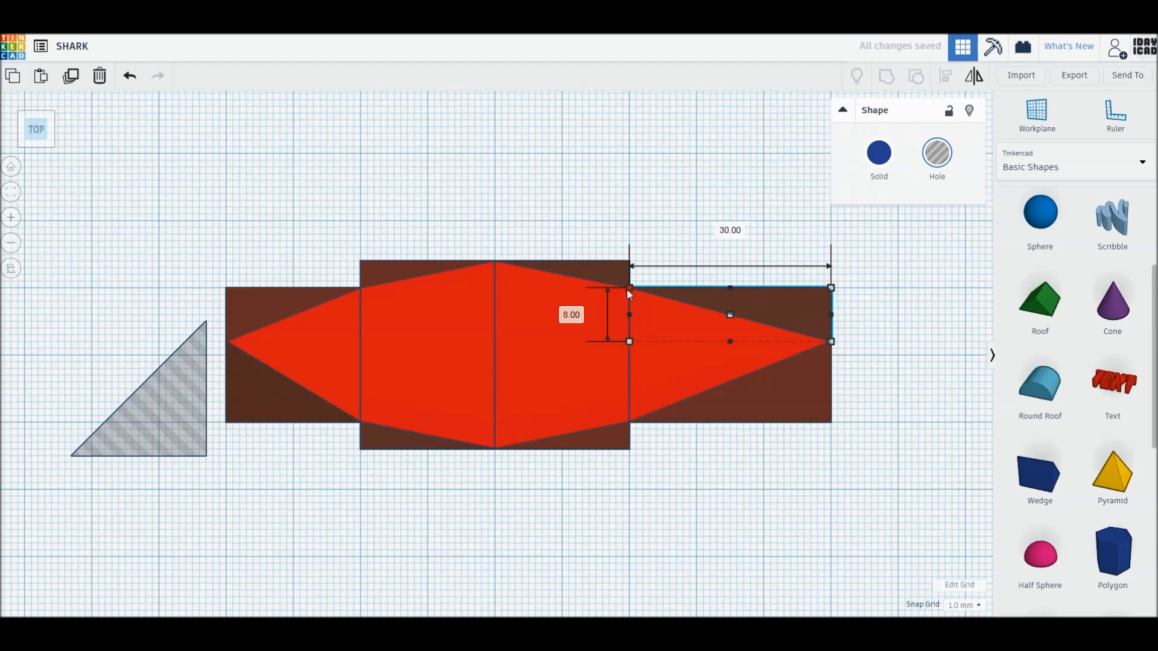
pyautogui.click(540, 205)
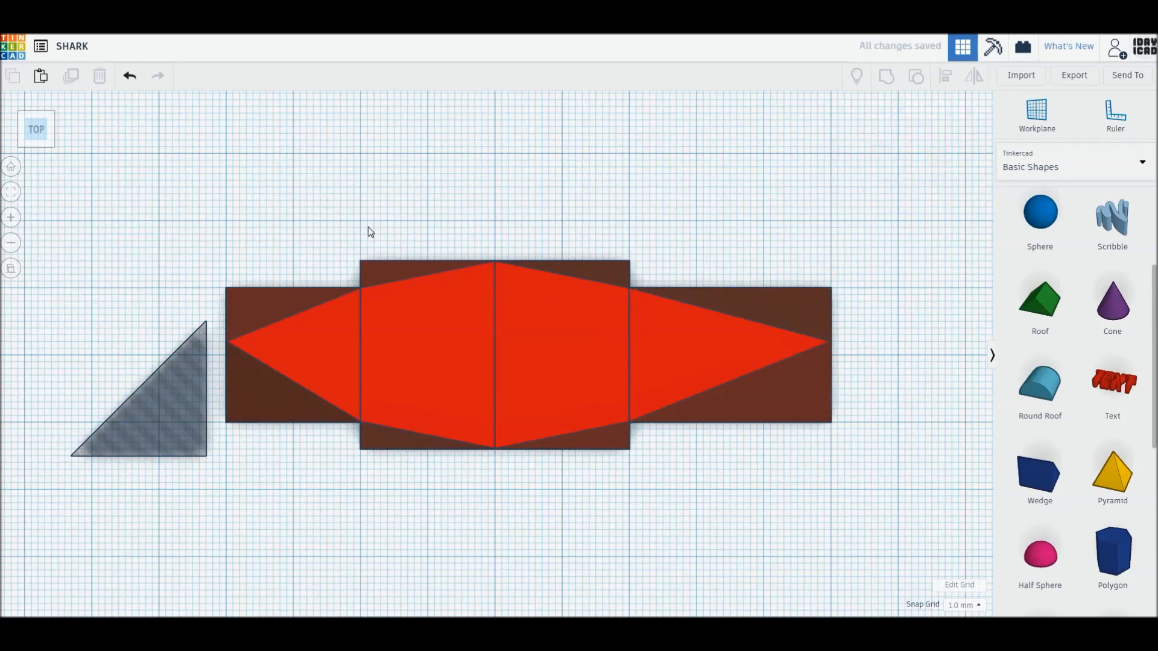
# Group the four boxes with their wedge holes into one shark body, leaving the spare wedge out
pyautogui.moveTo(288, 215); pyautogui.dragTo(794, 482)
pyautogui.hotkey('ctrl', 'g')
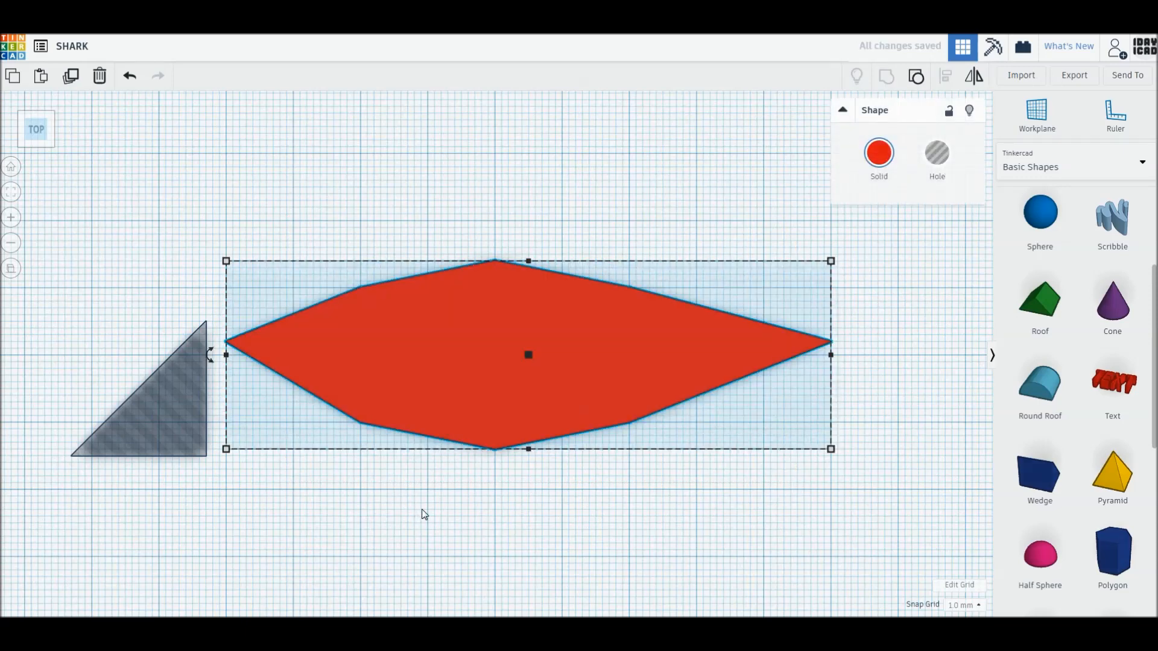
# Copy the spare wedge hole below the body and rotate the copy by 45° so its long side lies horizontally
pyautogui.click(162, 432)
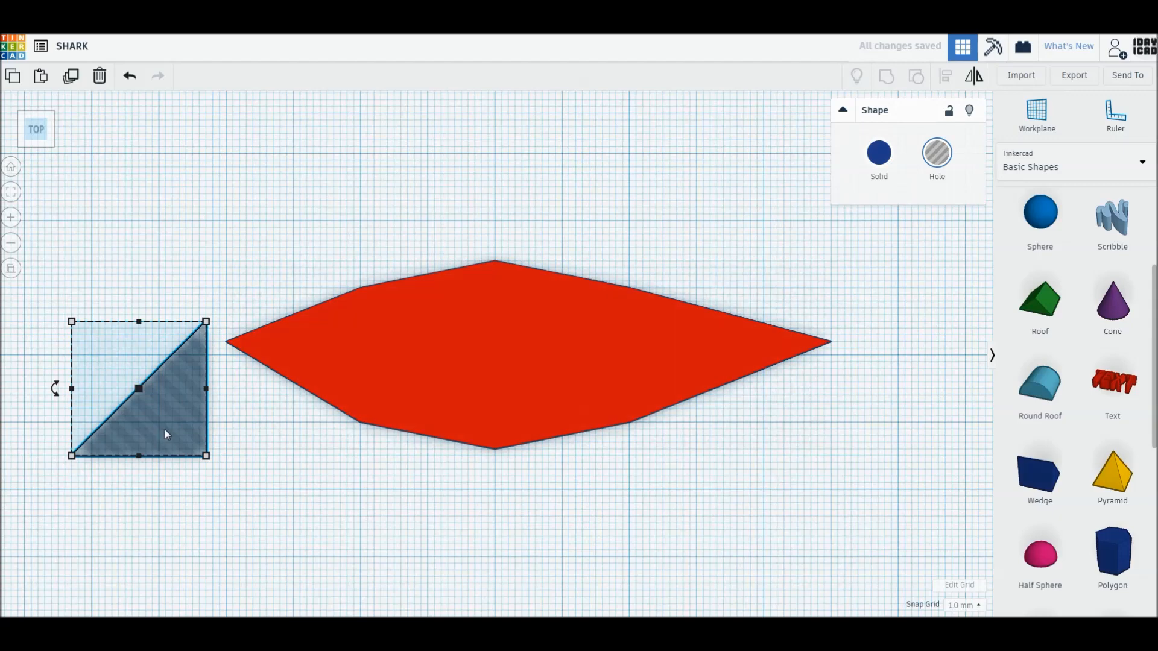
pyautogui.keyDown('alt'); pyautogui.moveTo(171, 429); pyautogui.dragTo(379, 517); pyautogui.keyUp('alt')
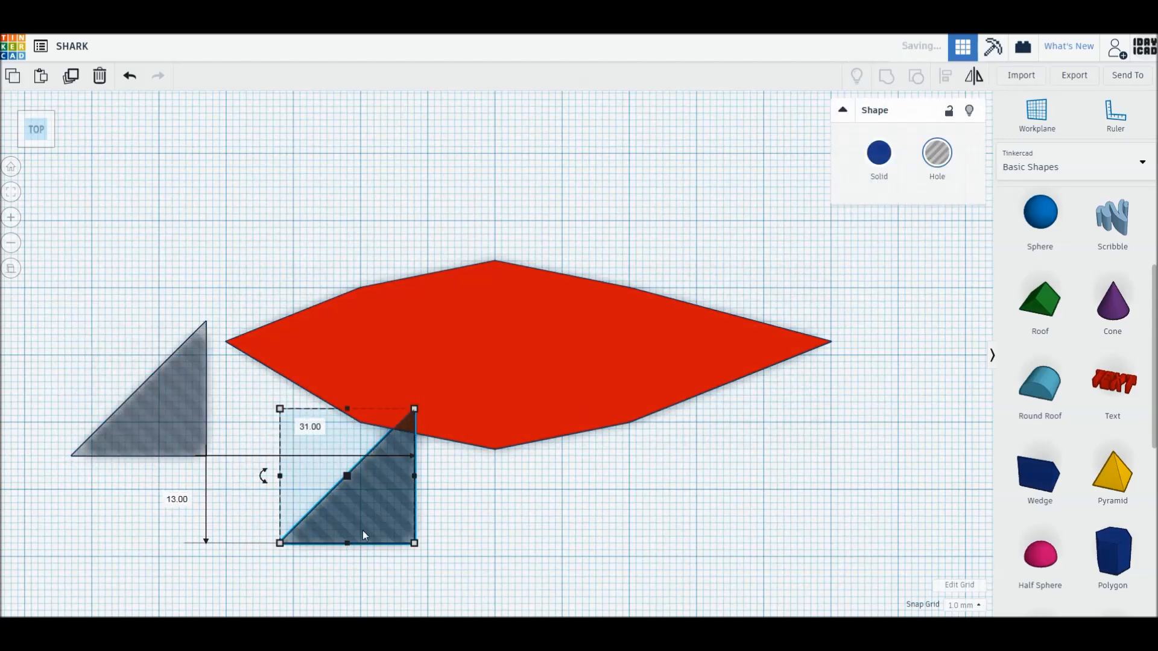
pyautogui.moveTo(270, 489); pyautogui.dragTo(309, 423)
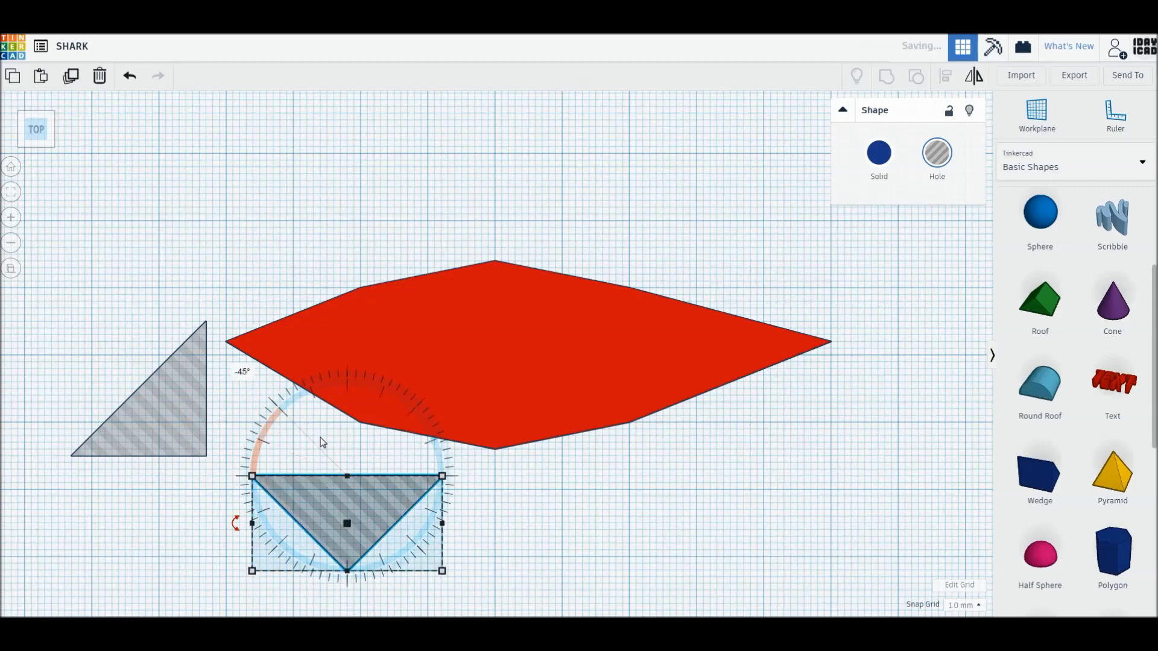
# Resize the rotated wedge hole to 4 mm long and 2 mm wide
pyautogui.moveTo(440, 571); pyautogui.dragTo(367, 523)
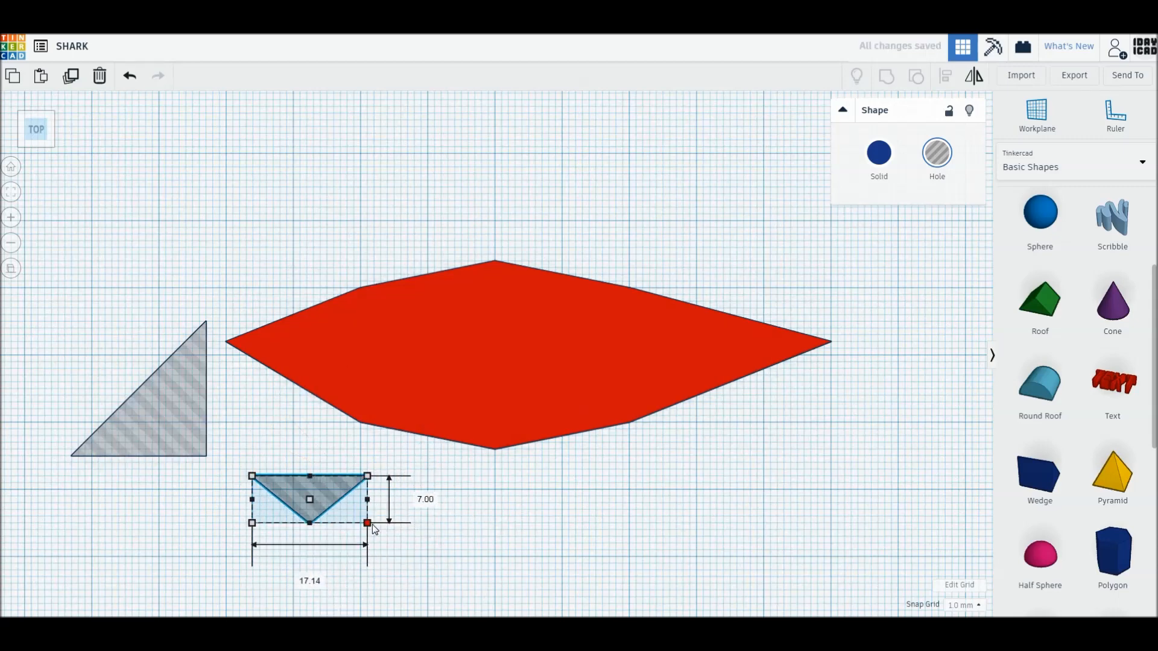
pyautogui.click(424, 500)
pyautogui.write('2')
pyautogui.press('Return')
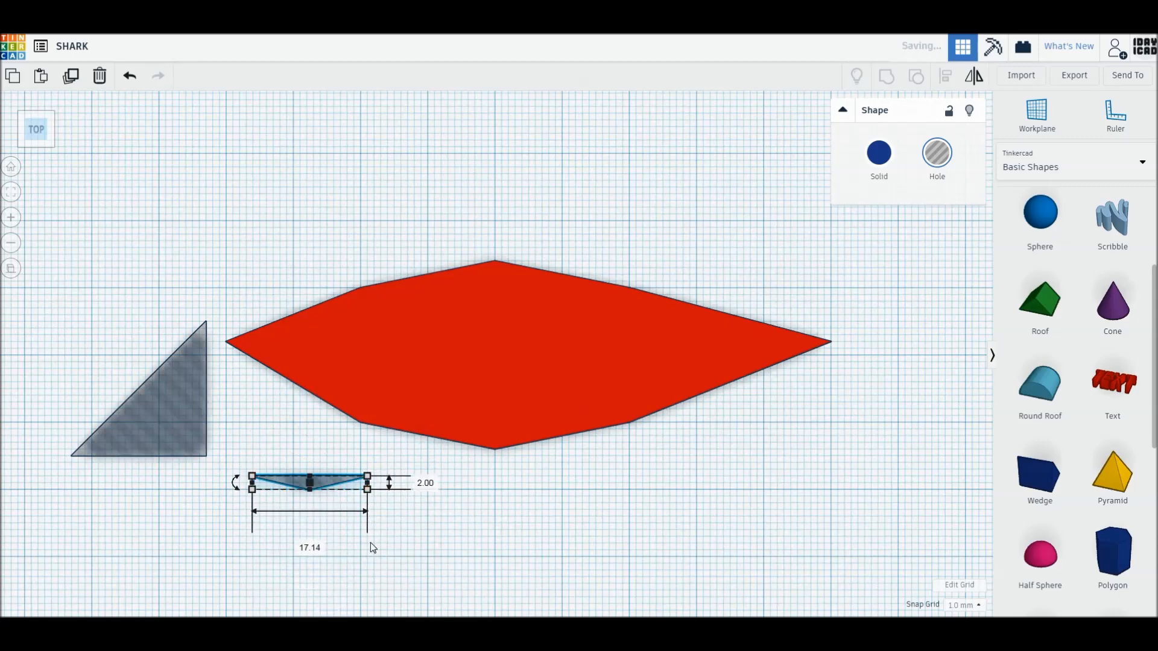
pyautogui.click(311, 547)
pyautogui.write('4')
pyautogui.press('Return')
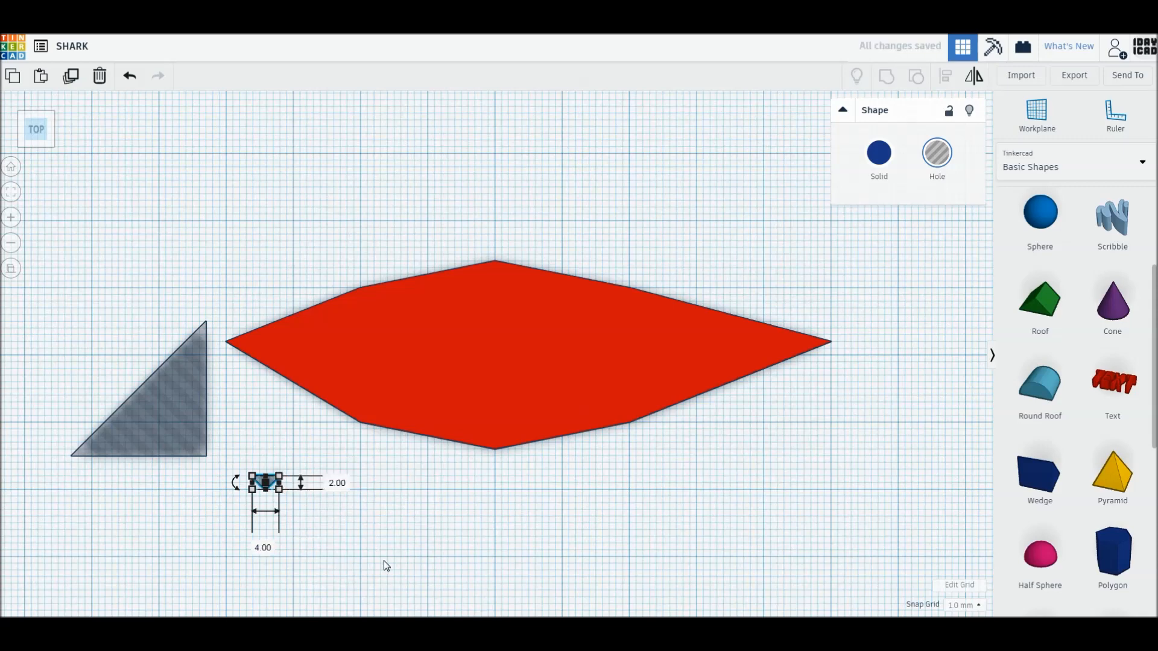
pyautogui.click(236, 484)
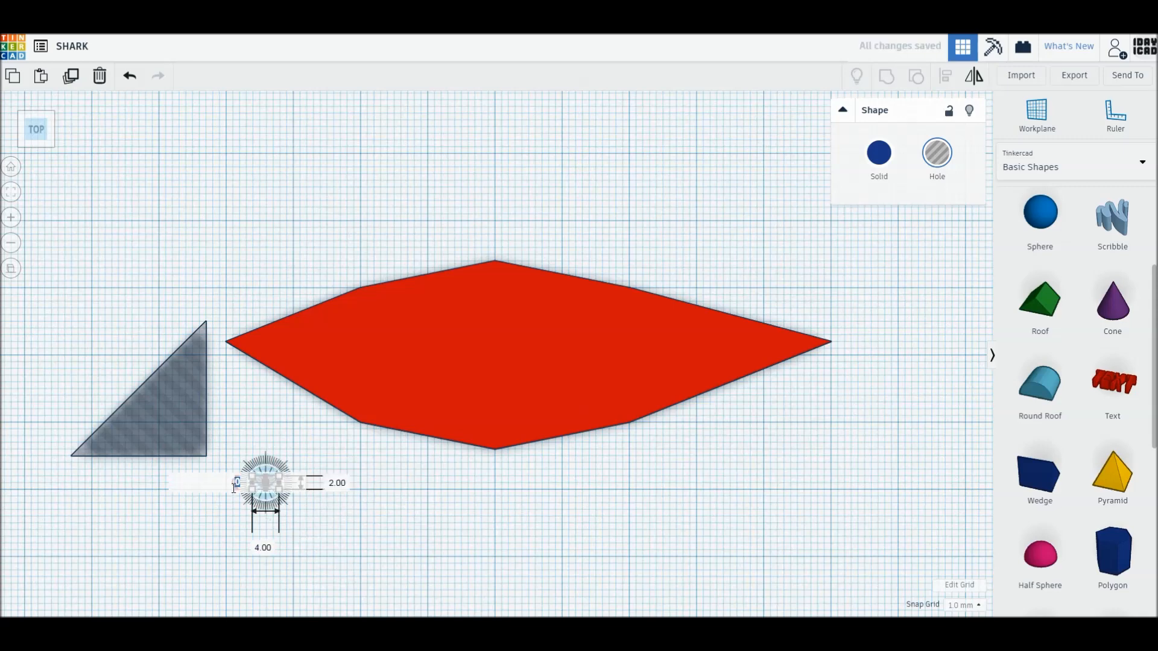
pyautogui.click(234, 532)
pyautogui.click(238, 514)
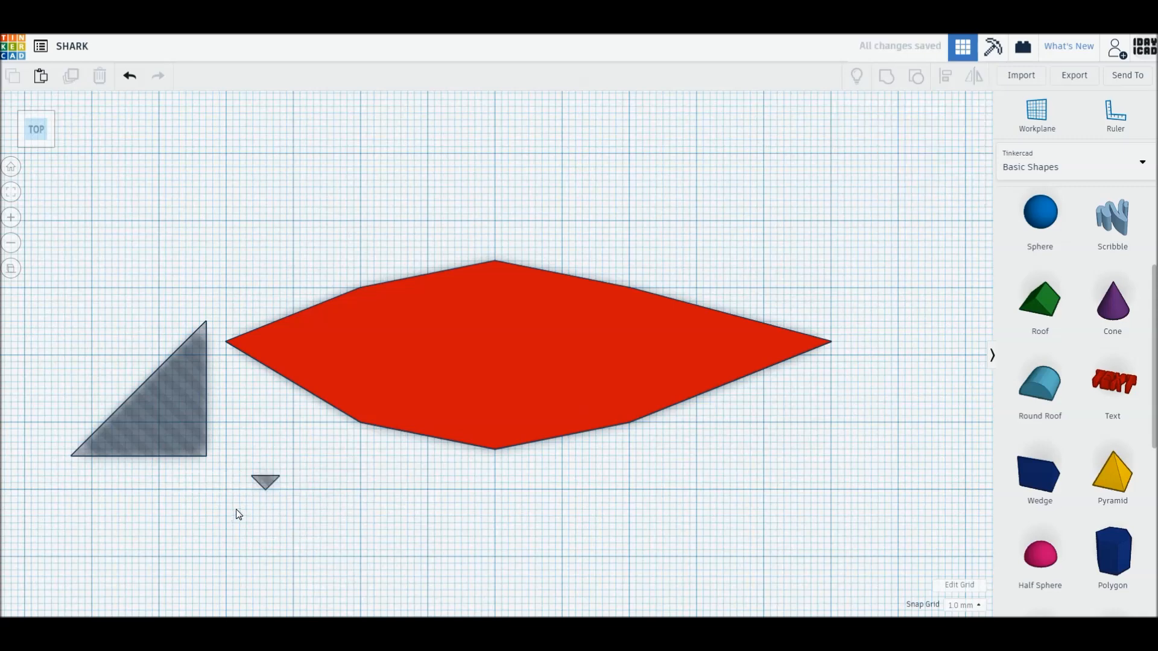
# Rotate the small 4 × 2 mm wedge hole by -22.5° and place it near the body's nose as the eye
pyautogui.click(265, 484)
pyautogui.moveTo(238, 488)
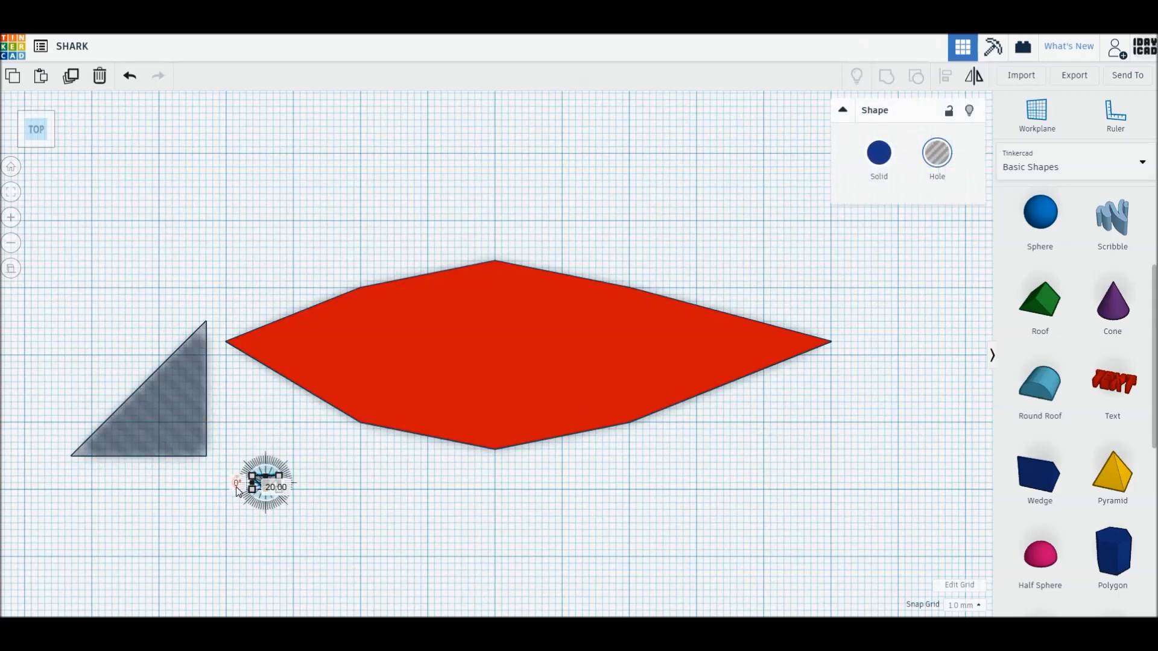
pyautogui.moveTo(238, 482); pyautogui.dragTo(239, 465, button='right')
pyautogui.moveTo(239, 470); pyautogui.dragTo(270, 494)
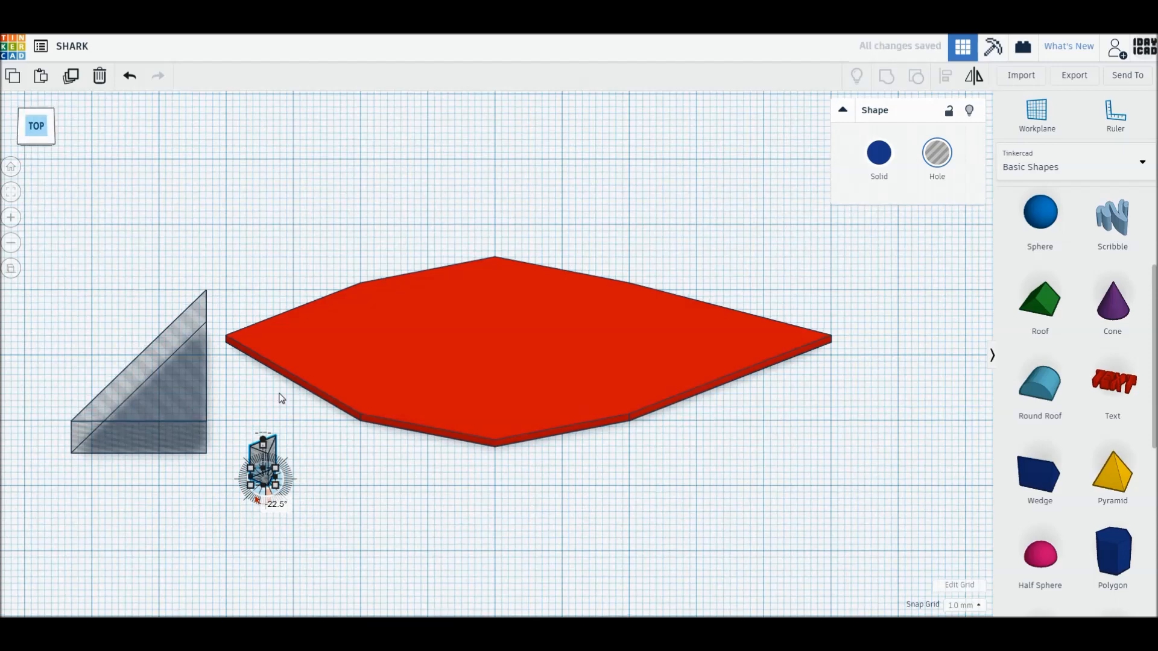
pyautogui.moveTo(282, 399); pyautogui.dragTo(258, 422, button='right')
pyautogui.click(259, 423)
pyautogui.moveTo(268, 481); pyautogui.dragTo(319, 339)
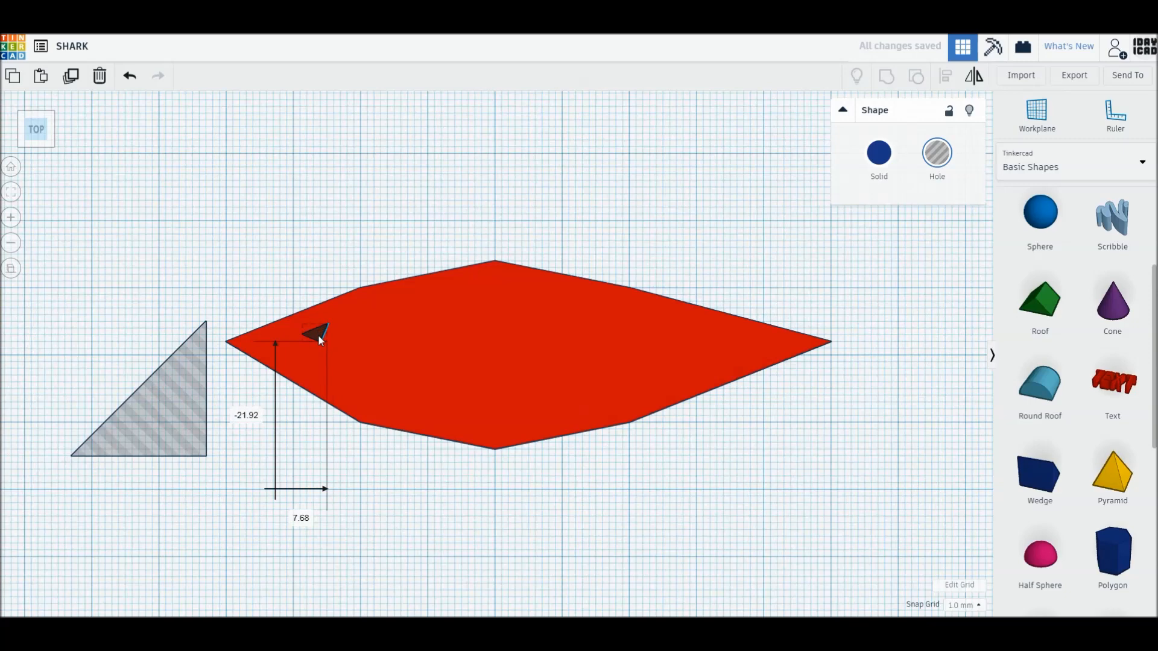
# Duplicate the spare wedge hole, place the copy below the nose, and mirror it both horizontally and vertically
pyautogui.click(201, 396)
pyautogui.hotkey('ctrl', 'd')
pyautogui.moveTo(193, 414); pyautogui.dragTo(339, 497)
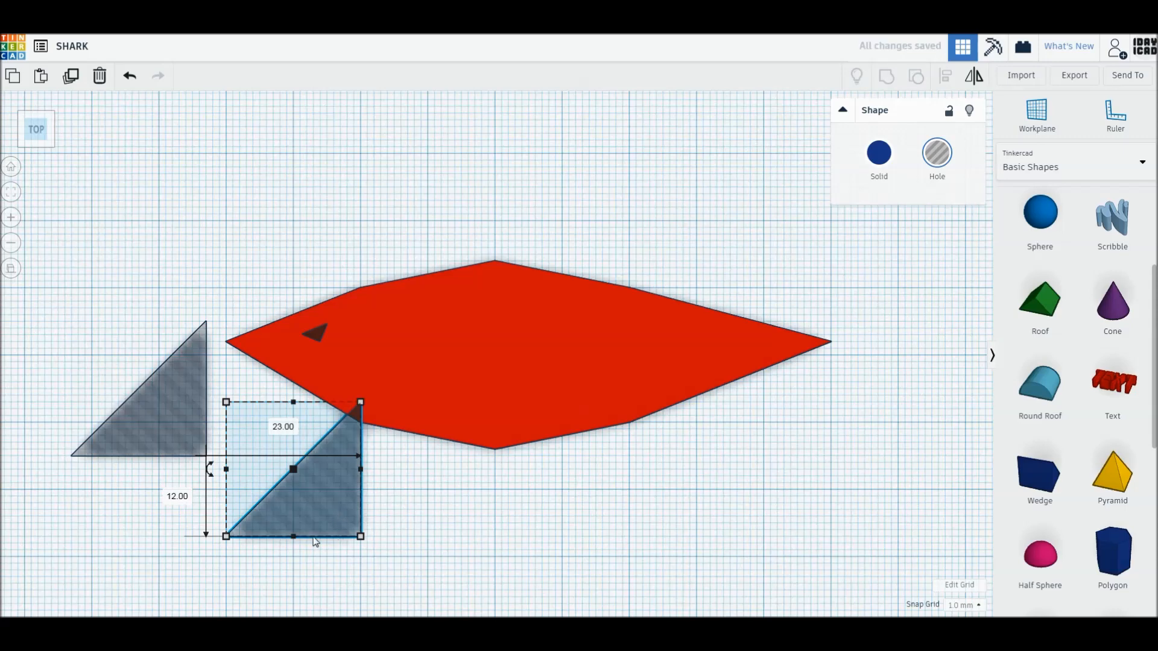
pyautogui.press('m')
pyautogui.click(279, 553)
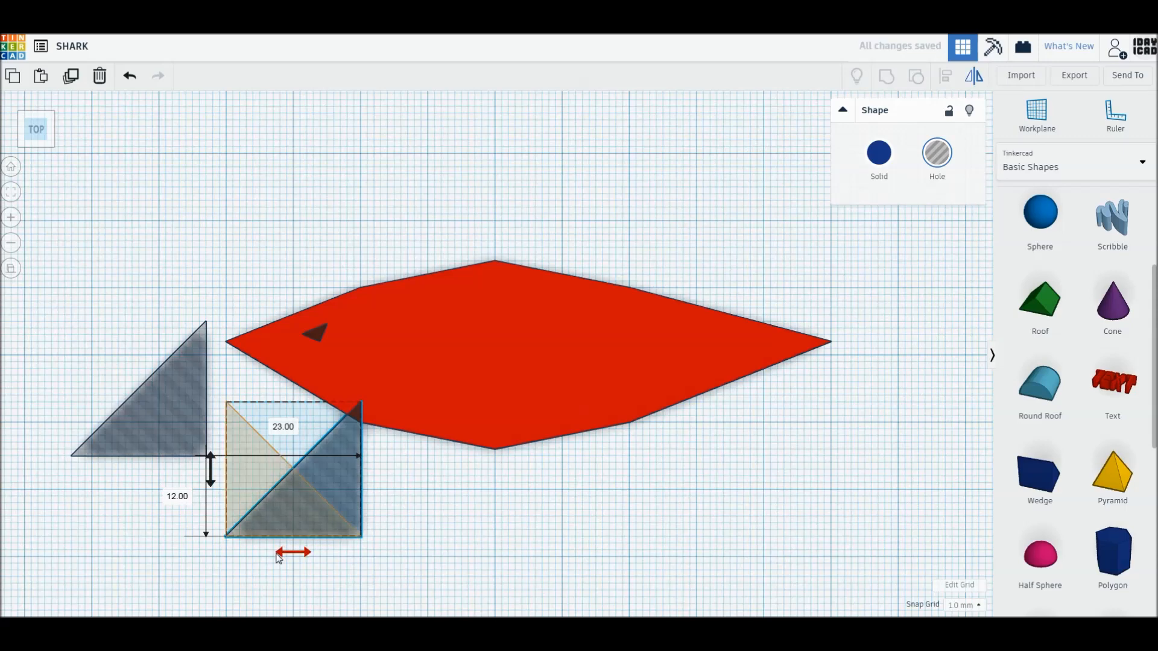
pyautogui.click(211, 481)
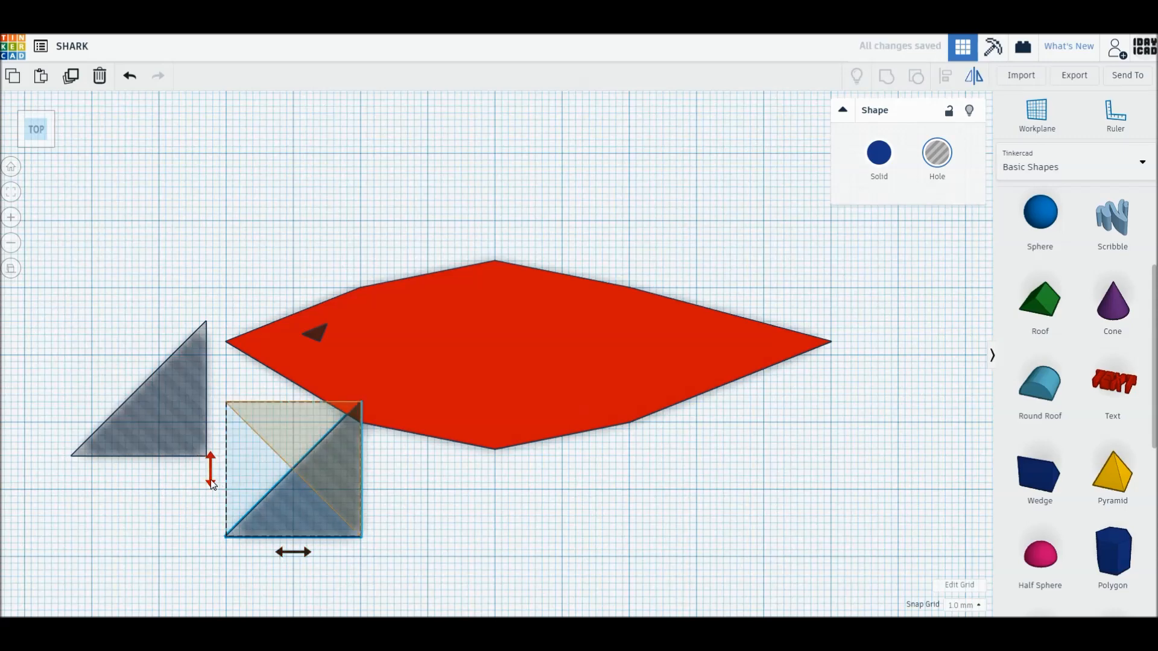
pyautogui.click(292, 553)
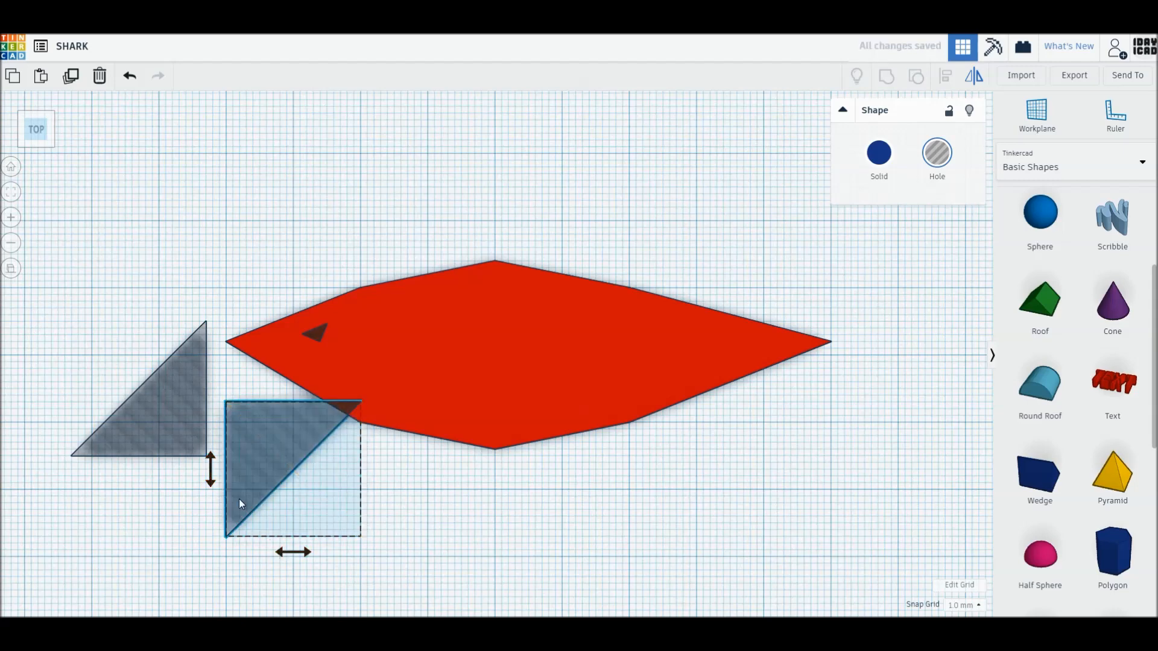
pyautogui.click(459, 560)
# Flatten the mirrored wedge hole into a thin sliver and rotate it by 15°
pyautogui.click(267, 457)
pyautogui.moveTo(226, 536); pyautogui.dragTo(204, 446)
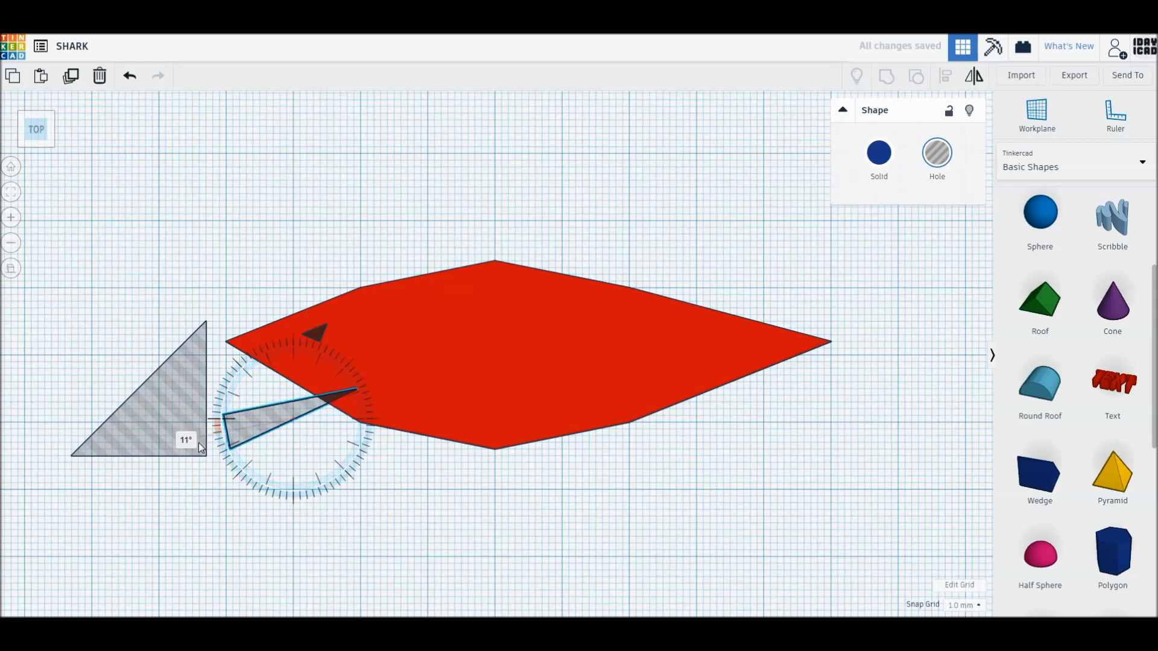
pyautogui.moveTo(198, 446); pyautogui.dragTo(199, 450)
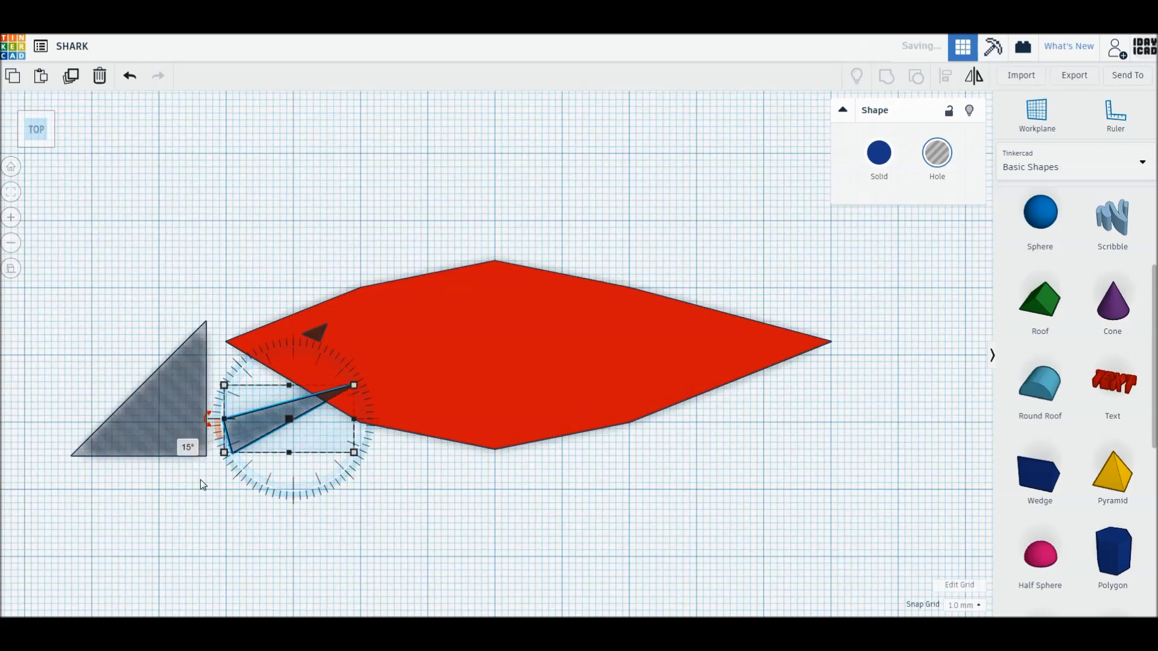
# Move the thin wedge hole so its tip cuts into the body's lower front edge as the mouth
pyautogui.click(266, 441)
pyautogui.moveTo(265, 441); pyautogui.dragTo(272, 416)
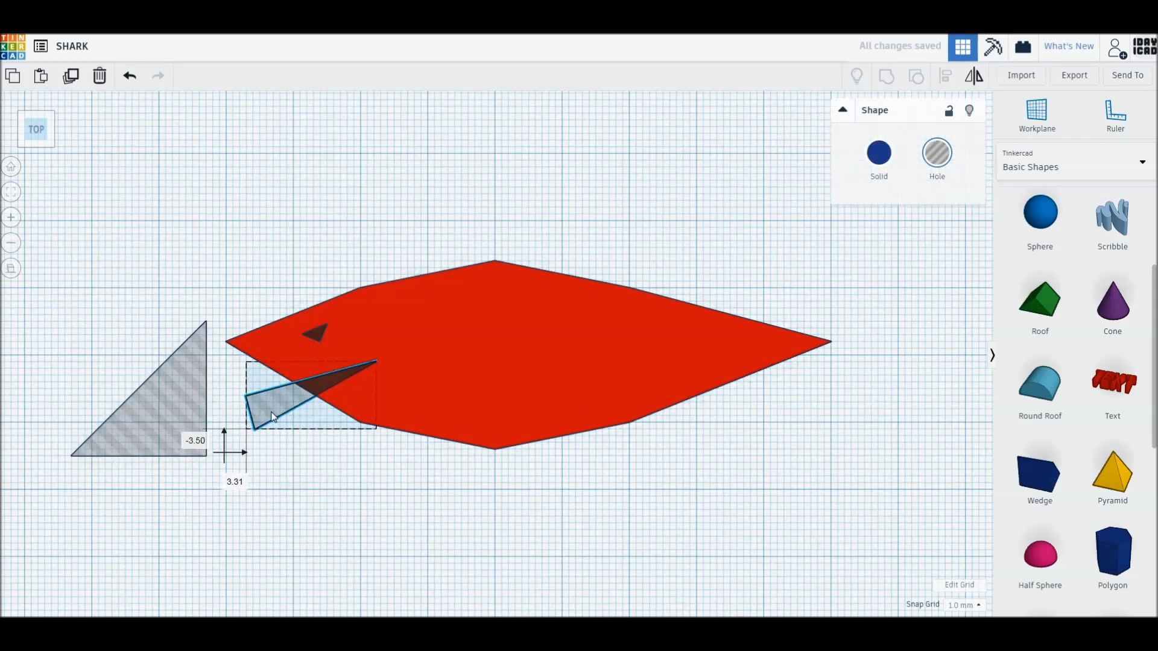
pyautogui.moveTo(272, 420); pyautogui.dragTo(273, 422)
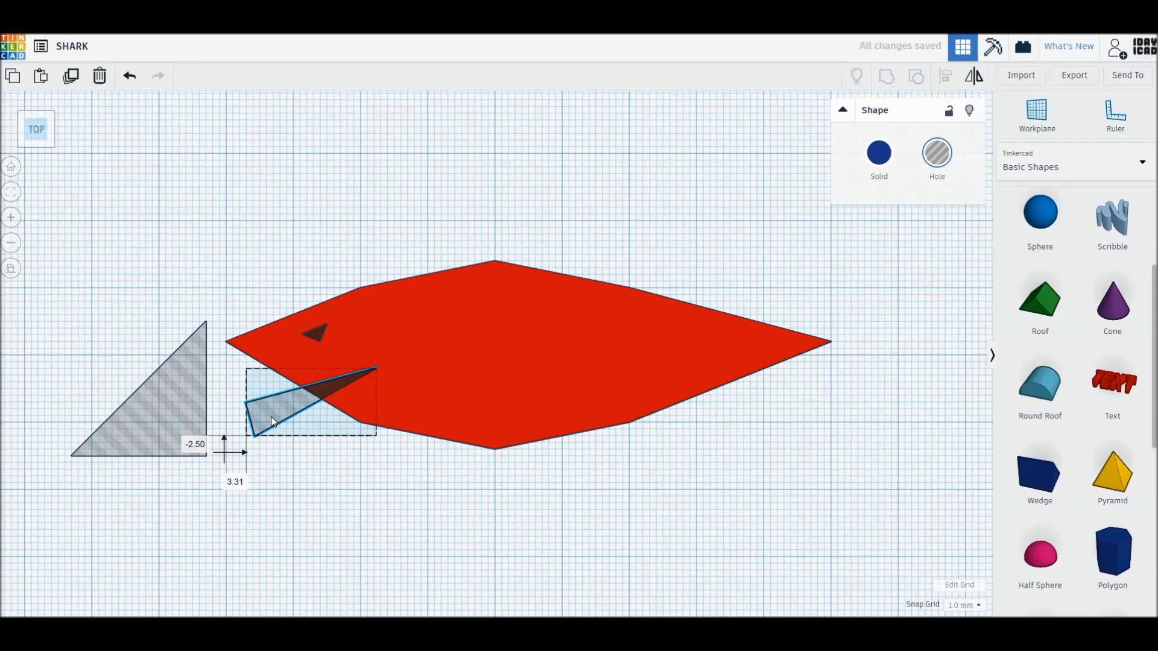
pyautogui.moveTo(272, 422); pyautogui.dragTo(278, 422)
pyautogui.click(412, 507)
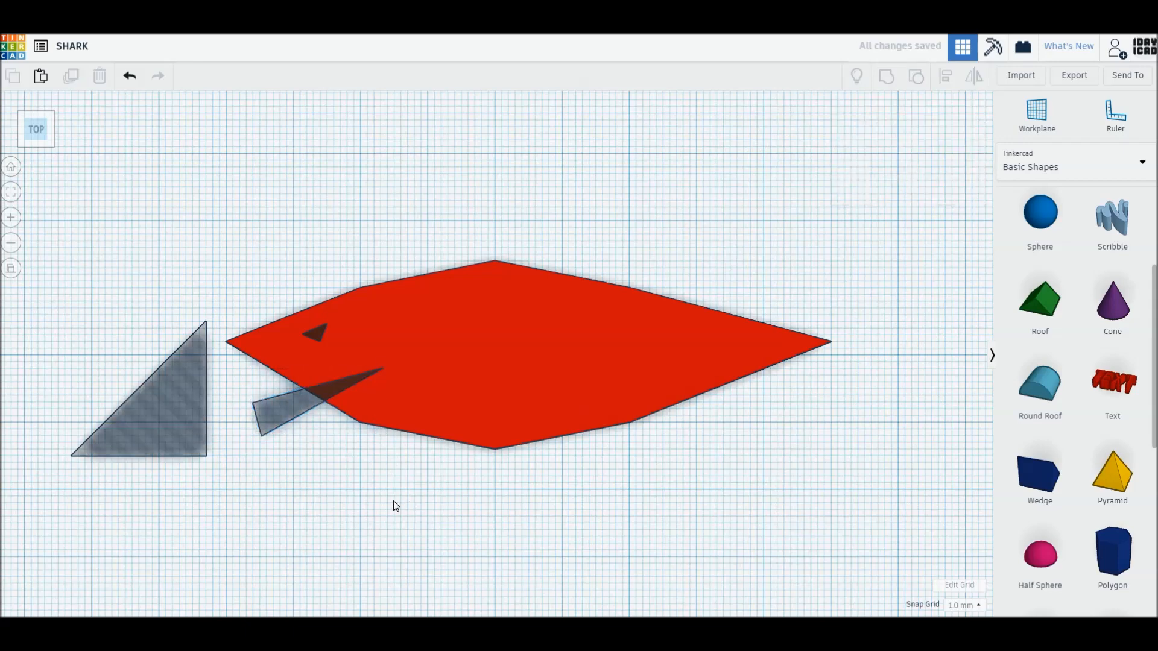
# Turn the spare wedge beside the nose into a solid and set its height to 2 mm
pyautogui.click(148, 432)
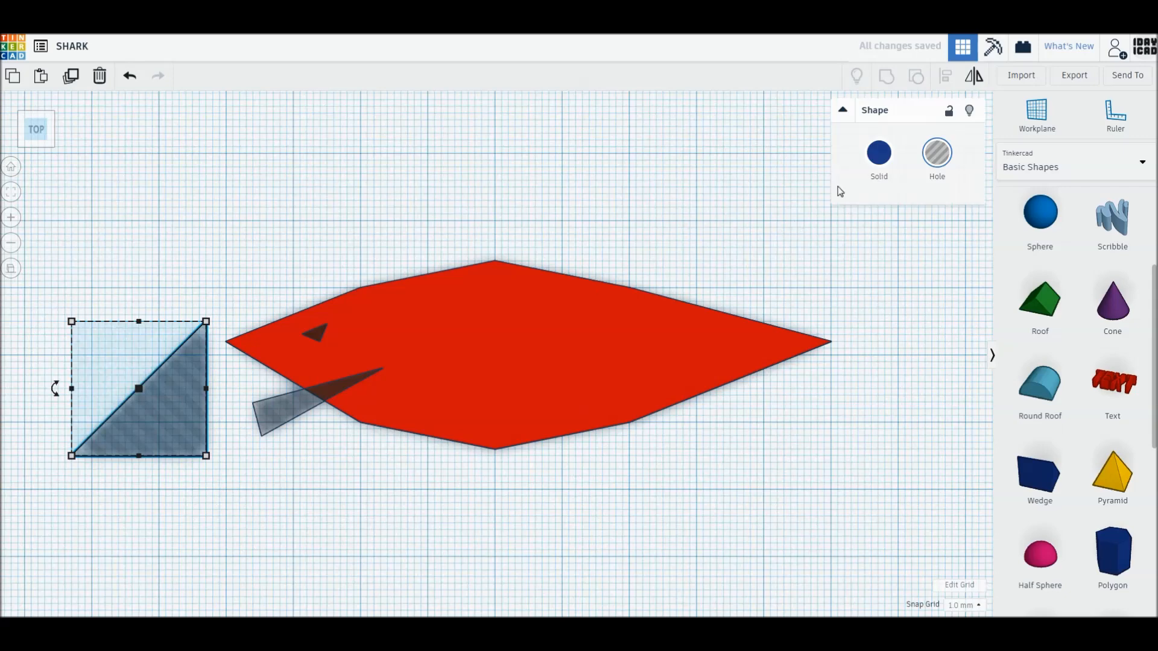
pyautogui.click(879, 153)
pyautogui.moveTo(211, 421); pyautogui.dragTo(209, 383, button='right')
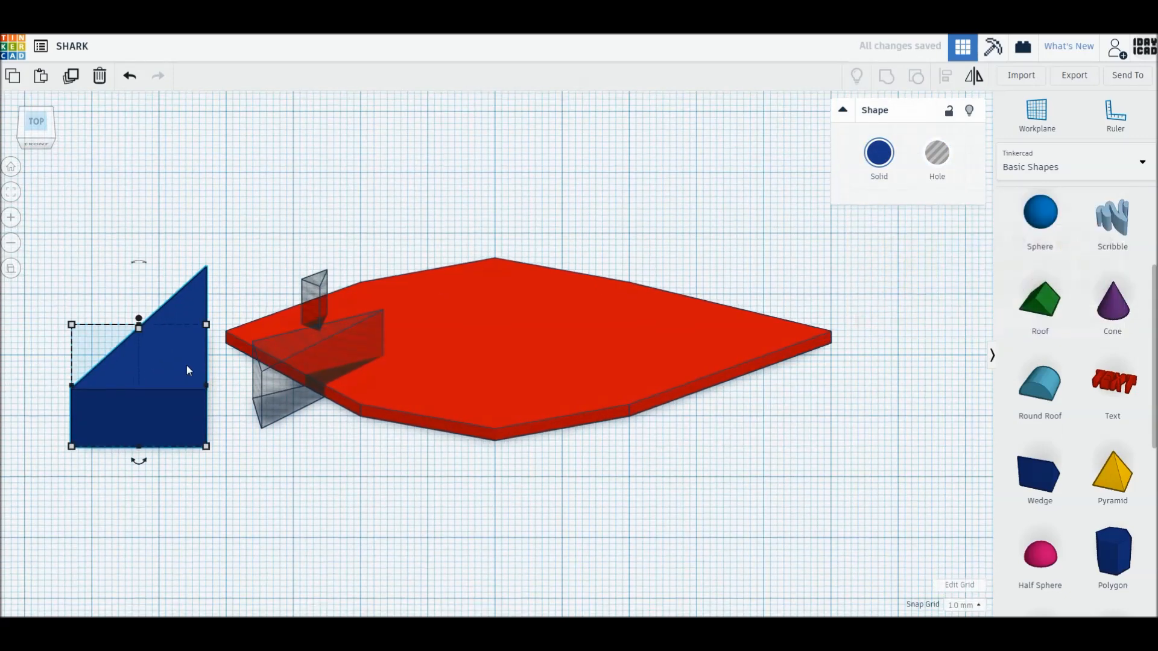
pyautogui.moveTo(138, 326)
pyautogui.click(204, 357)
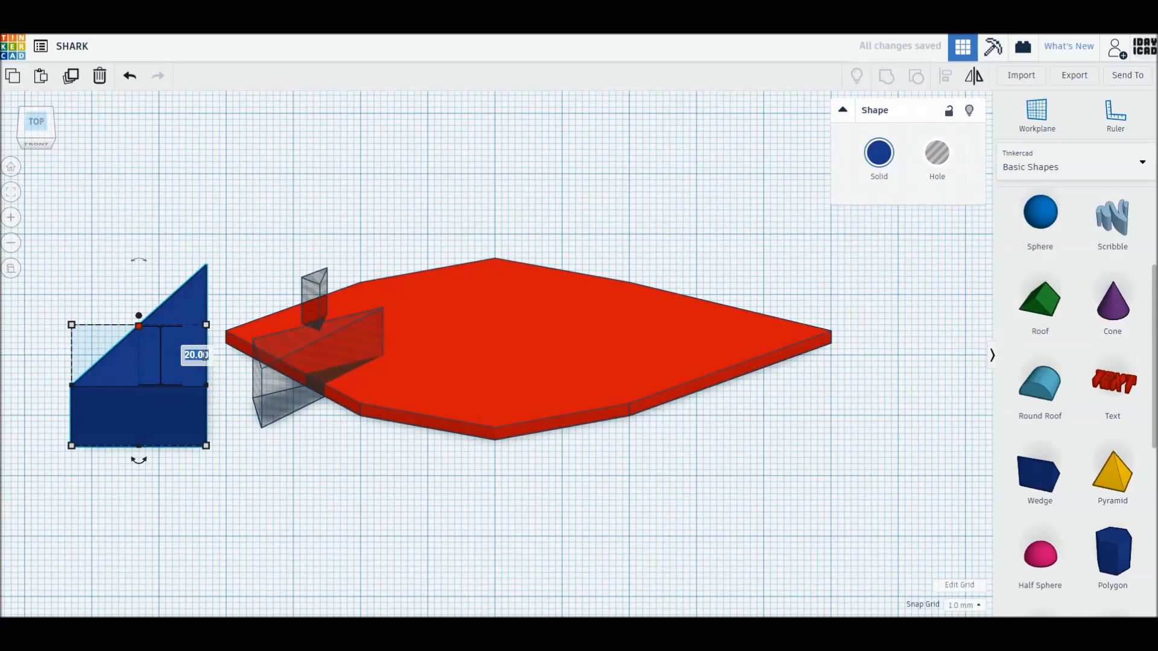
pyautogui.write('2')
pyautogui.press('Return')
# Raise the eye hole by two snap steps and lower the mouth hole by two snap steps
pyautogui.click(304, 306)
pyautogui.press('Up')
pyautogui.press('Up')
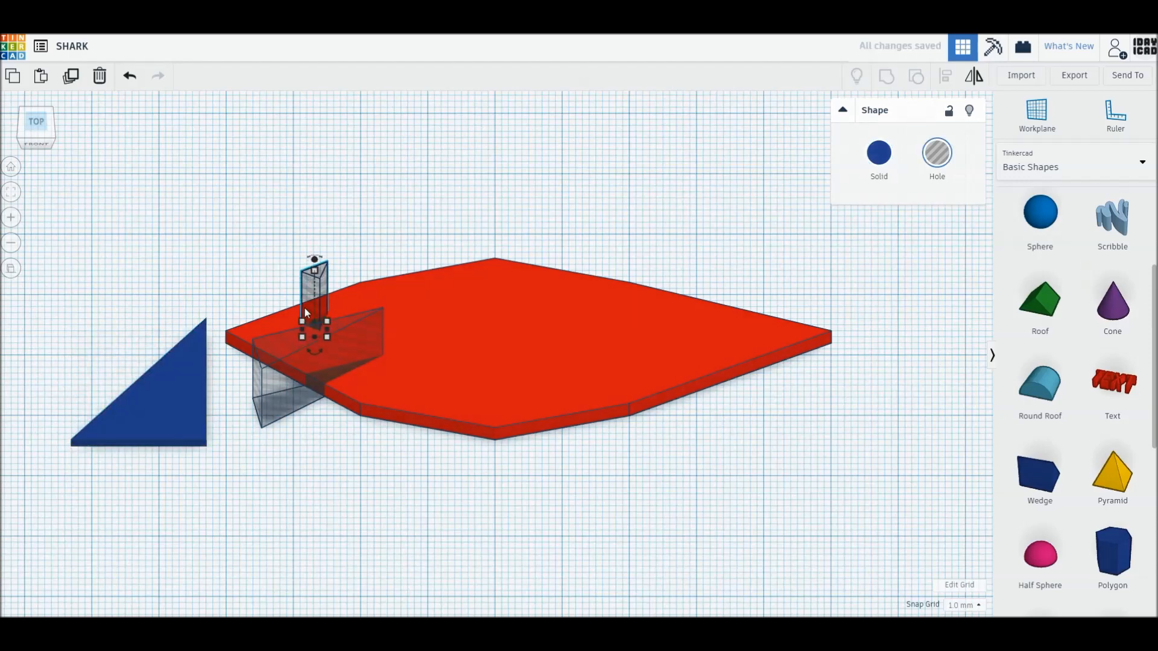
pyautogui.click(284, 392)
pyautogui.press('Down')
pyautogui.press('Down')
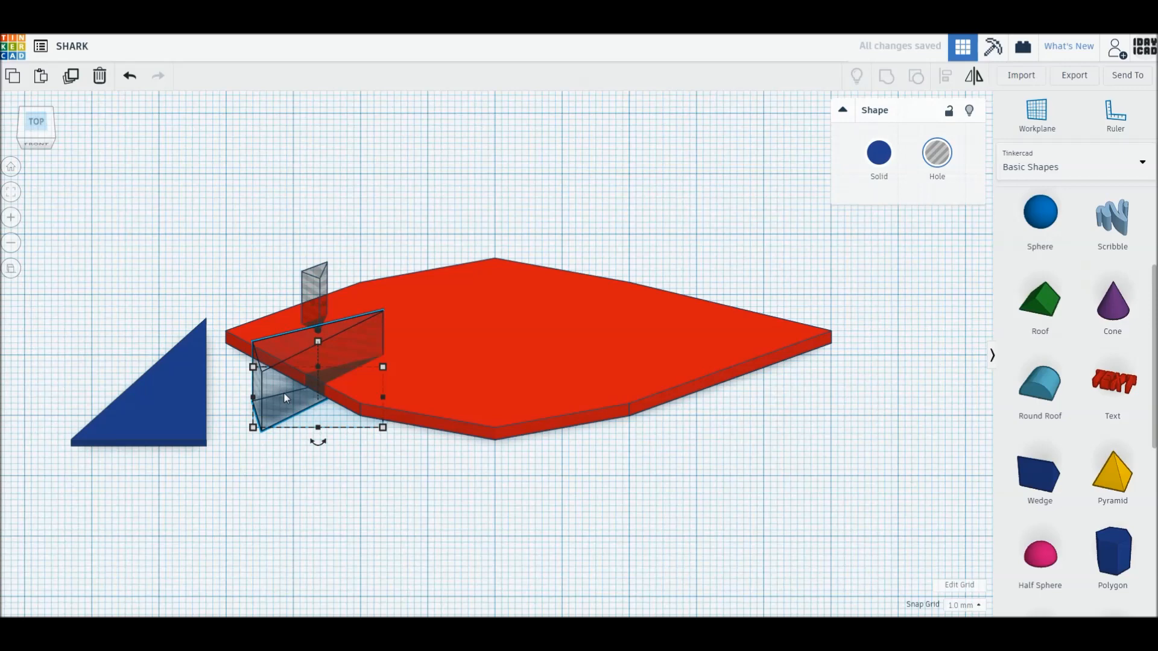
# Move the solid wedge above the middle of the body's upper edge, seen from the top
pyautogui.click(36, 122)
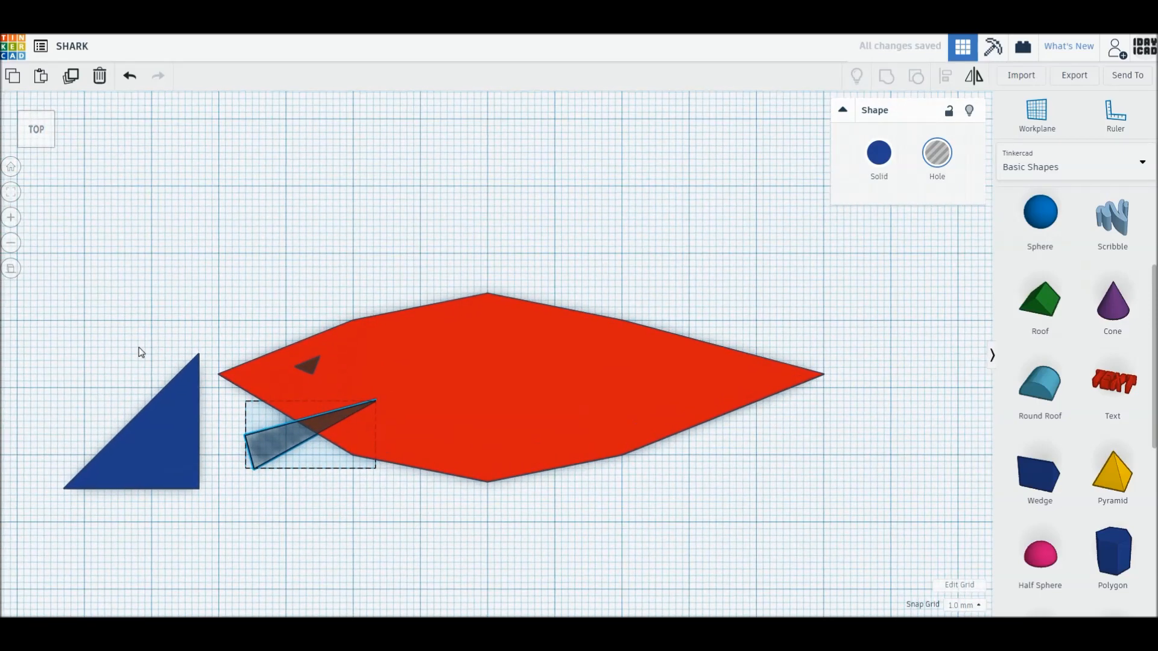
pyautogui.moveTo(142, 463); pyautogui.dragTo(515, 254)
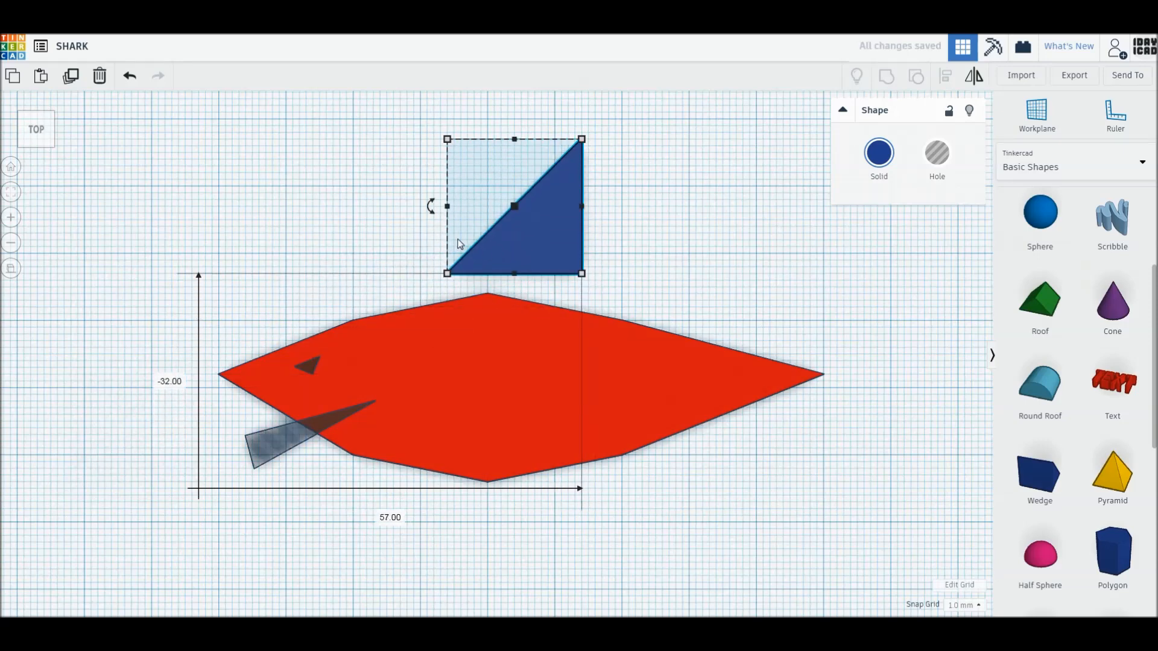
pyautogui.press('m')
pyautogui.click(517, 289)
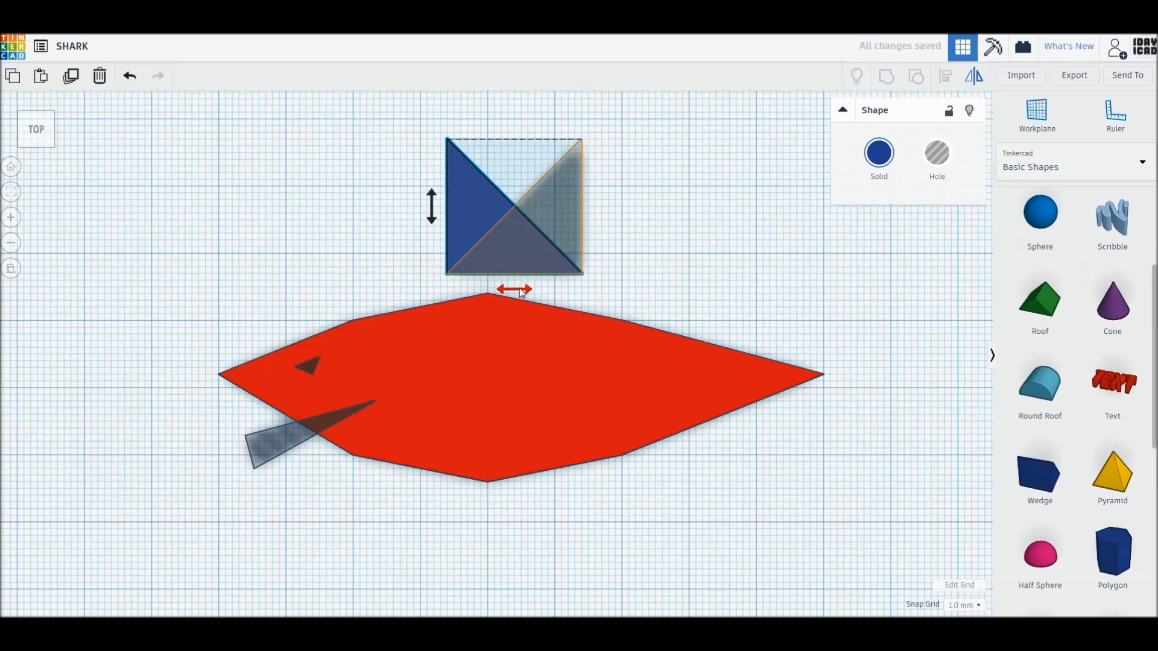
pyautogui.click(522, 292)
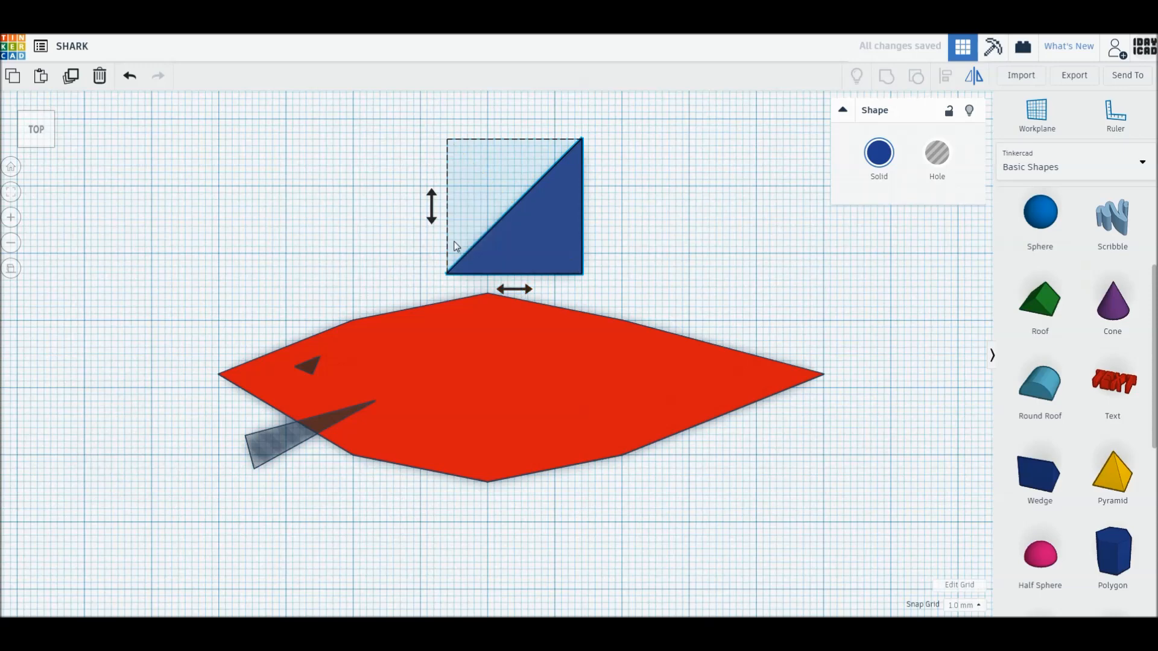
pyautogui.click(421, 262)
# Slide the solid wedge down onto the body's upper edge and stretch it to about 25 mm tall as the dorsal fin
pyautogui.click(504, 252)
pyautogui.moveTo(544, 239); pyautogui.dragTo(537, 312)
pyautogui.moveTo(577, 215); pyautogui.dragTo(578, 192)
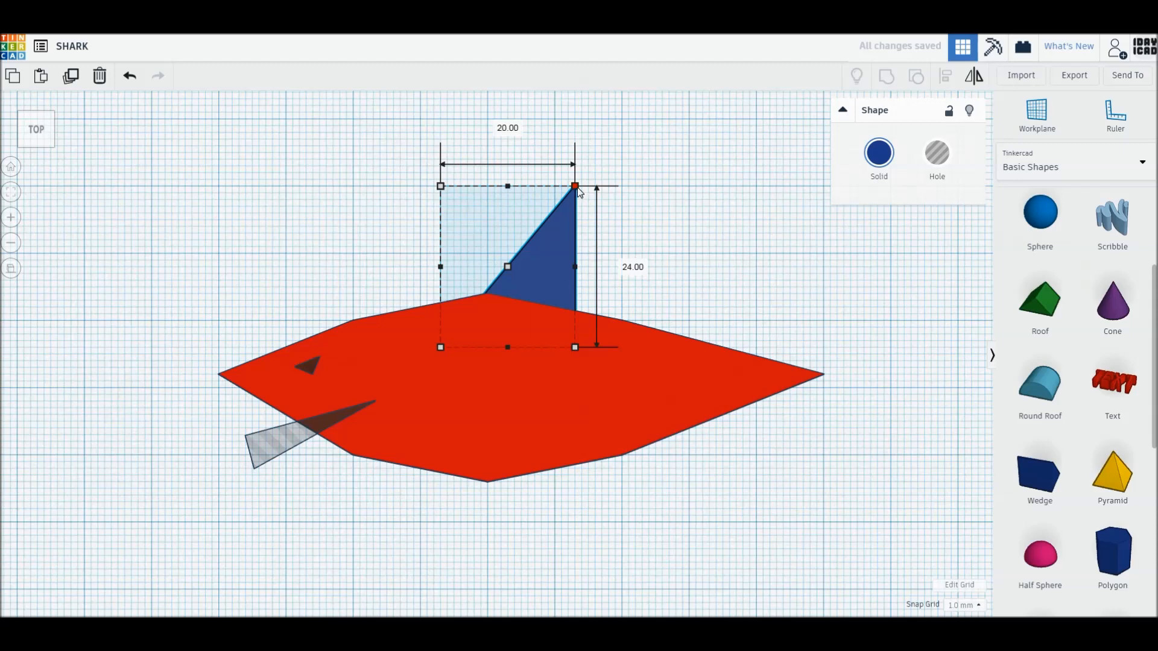
pyautogui.moveTo(577, 189); pyautogui.dragTo(577, 182)
# Shift the dorsal fin slightly along the body's upper edge and tilt it by -15° toward the tail
pyautogui.moveTo(417, 264)
pyautogui.moveTo(416, 264); pyautogui.dragTo(412, 235)
pyautogui.click(631, 292)
pyautogui.moveTo(551, 288); pyautogui.dragTo(562, 279)
pyautogui.moveTo(407, 274)
pyautogui.moveTo(408, 274); pyautogui.dragTo(445, 317)
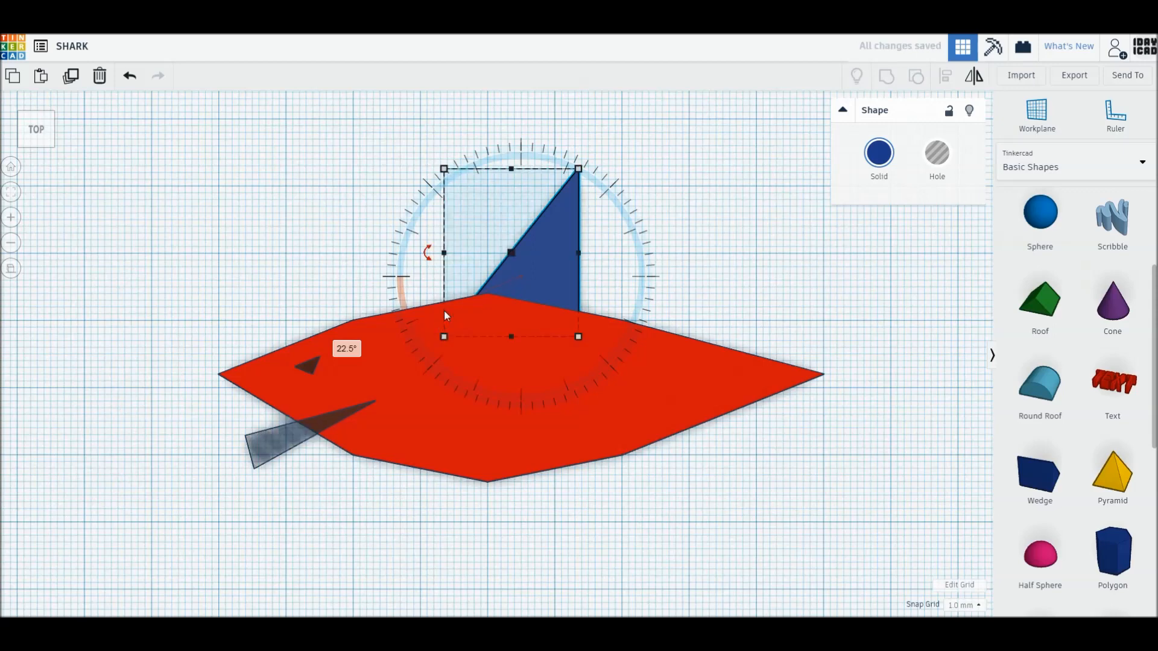
pyautogui.moveTo(427, 253); pyautogui.dragTo(370, 216)
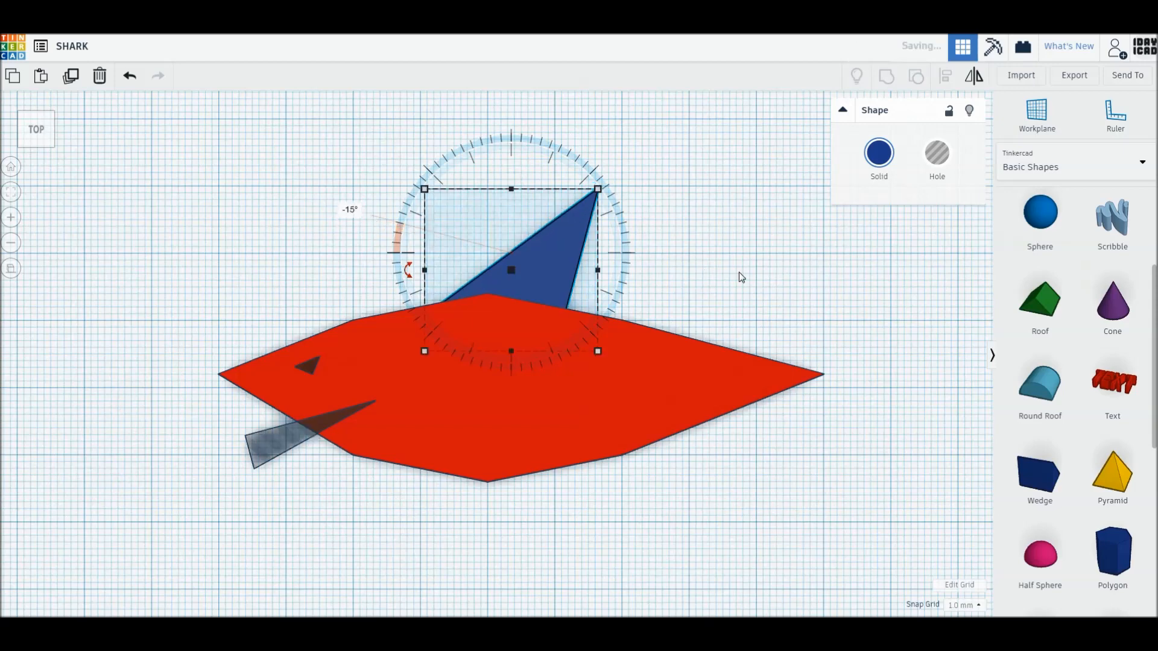
# Duplicate the dorsal fin, mirror the copy vertically, and tuck it under the belly so its tip points down toward the tail
pyautogui.click(563, 278)
pyautogui.hotkey('ctrl', 'd')
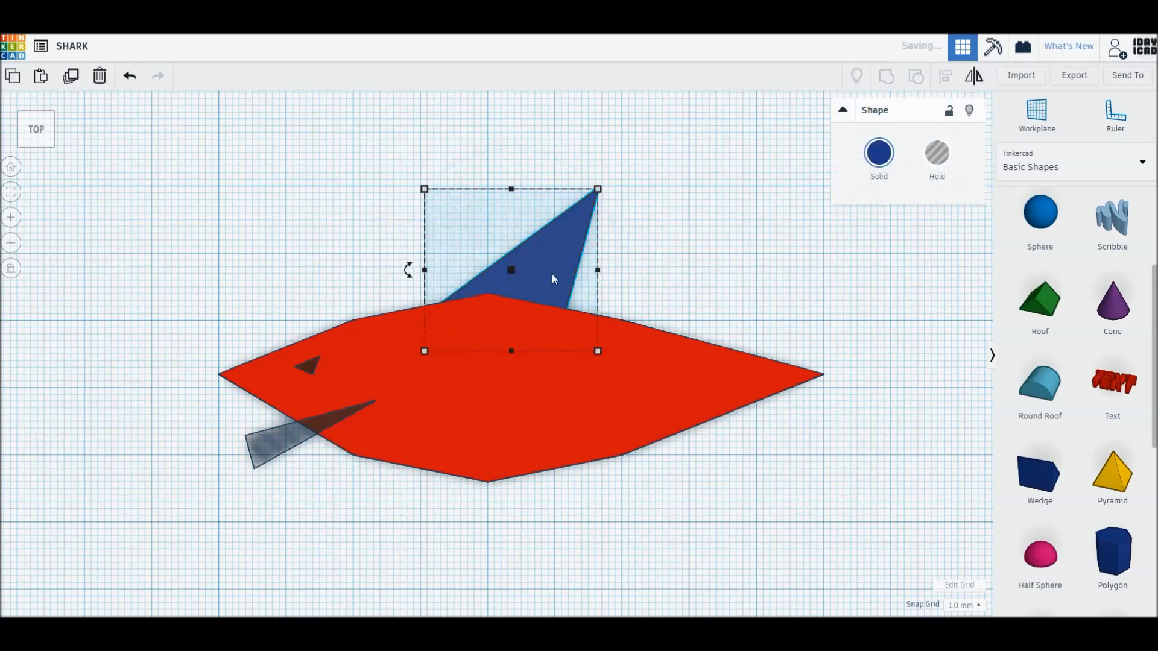
pyautogui.moveTo(552, 274); pyautogui.dragTo(585, 498)
pyautogui.press('m')
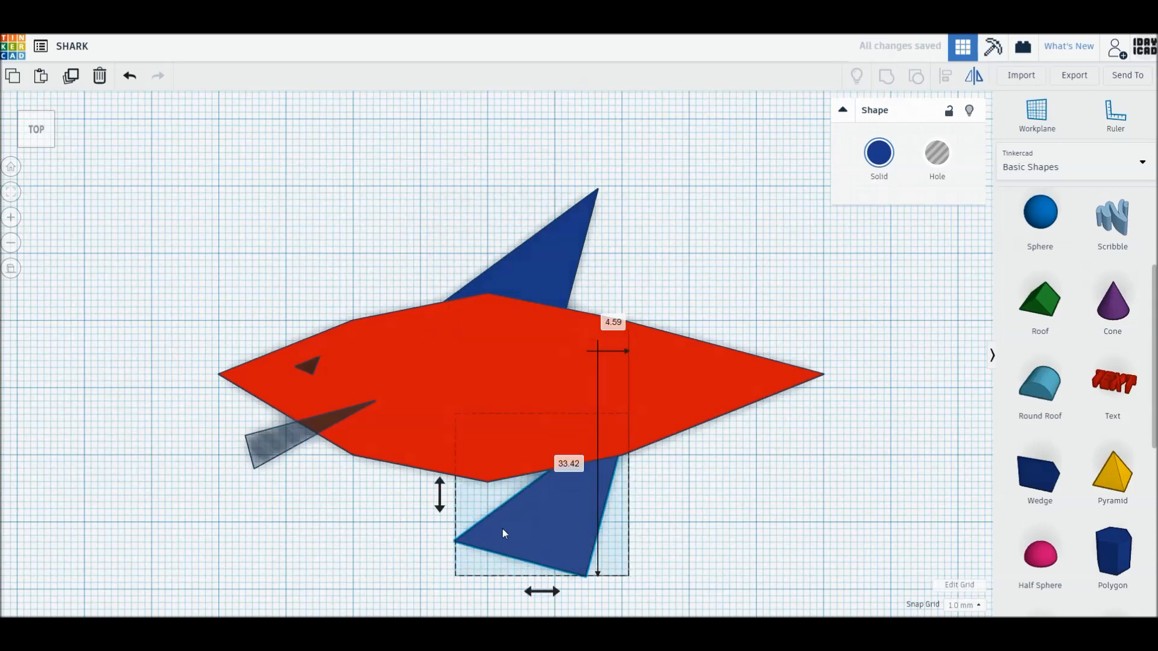
pyautogui.click(439, 506)
pyautogui.moveTo(571, 506); pyautogui.dragTo(534, 488)
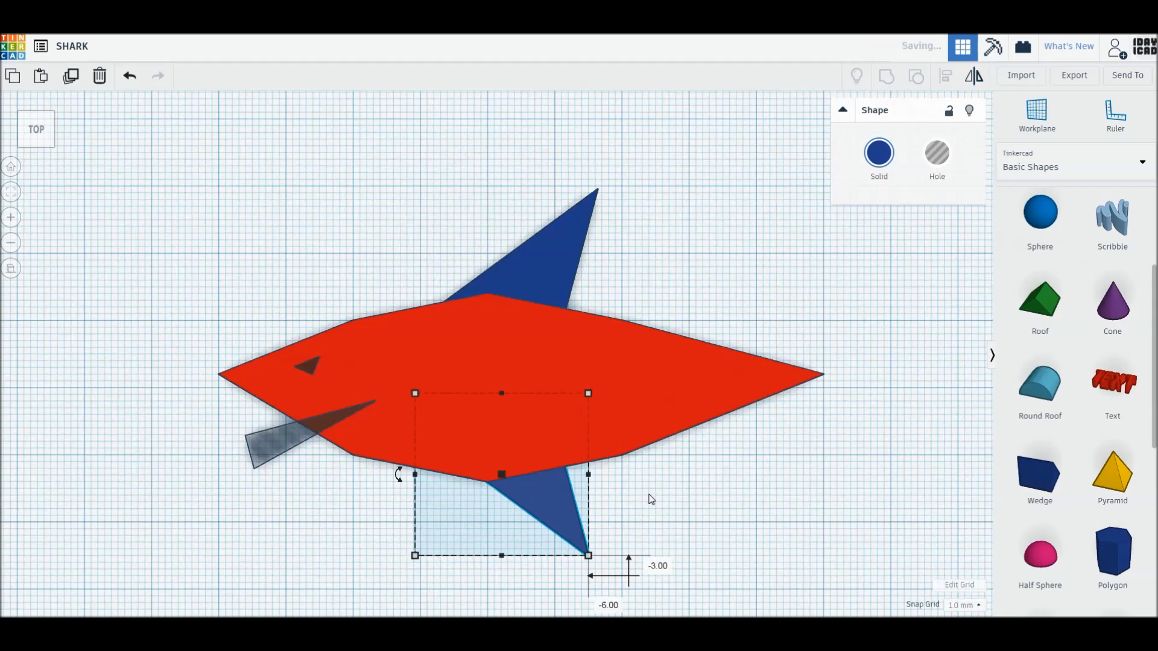
pyautogui.click(691, 499)
# Duplicate the belly fin, shrink the copy, set it under the rear of the body, and rotate it further toward the tail
pyautogui.click(563, 510)
pyautogui.hotkey('ctrl', 'd')
pyautogui.moveTo(562, 507); pyautogui.dragTo(696, 447)
pyautogui.moveTo(556, 335); pyautogui.dragTo(603, 391)
pyautogui.moveTo(706, 463); pyautogui.dragTo(707, 442)
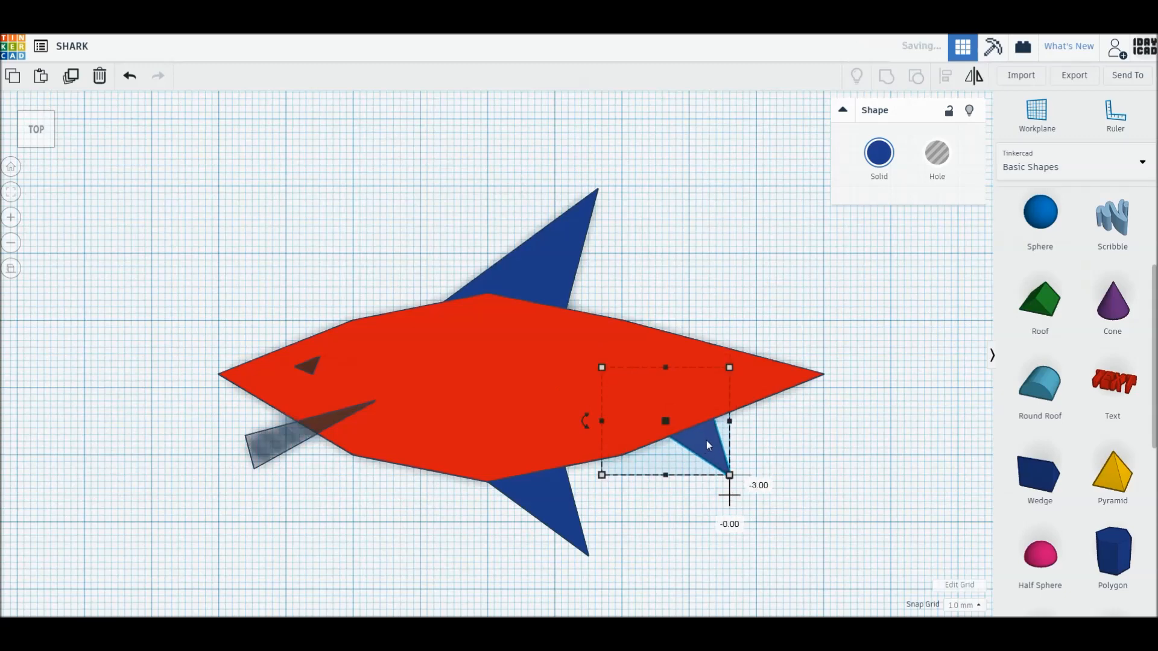
pyautogui.moveTo(584, 421); pyautogui.dragTo(540, 451)
pyautogui.click(730, 468)
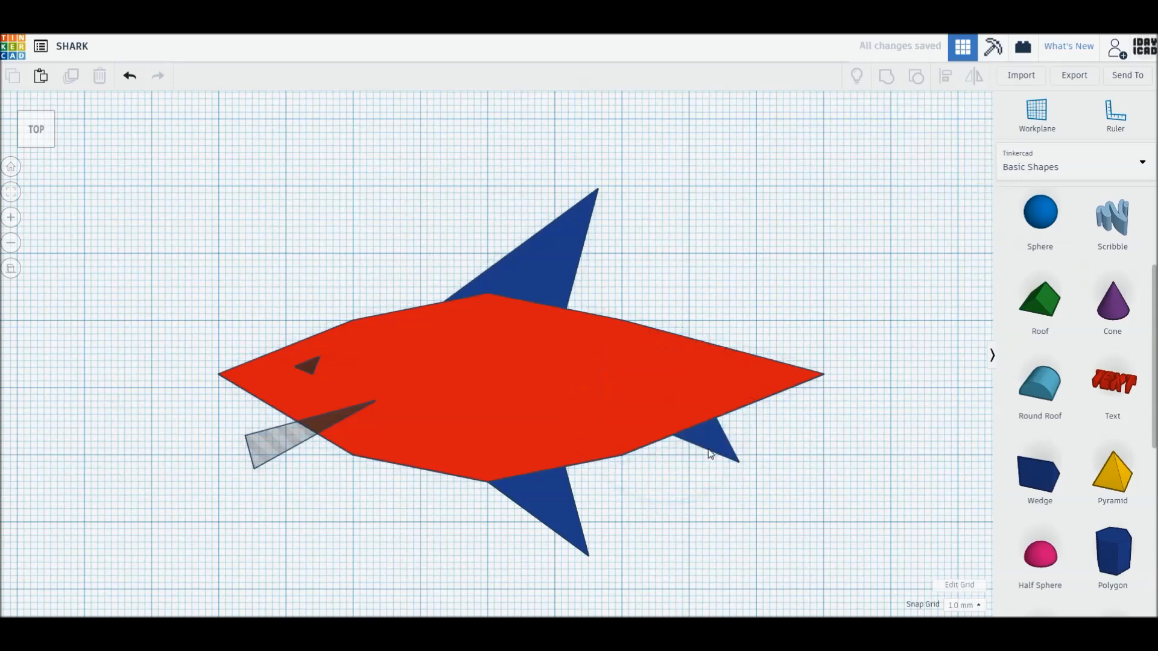
# Nudge the small rear fin forward, duplicate it, mirror the copy vertically, and fit it against the body's upper rear edge
pyautogui.click(711, 454)
pyautogui.moveTo(709, 450); pyautogui.dragTo(711, 350)
pyautogui.click(693, 452)
pyautogui.hotkey('ctrl', 'd')
pyautogui.press('m')
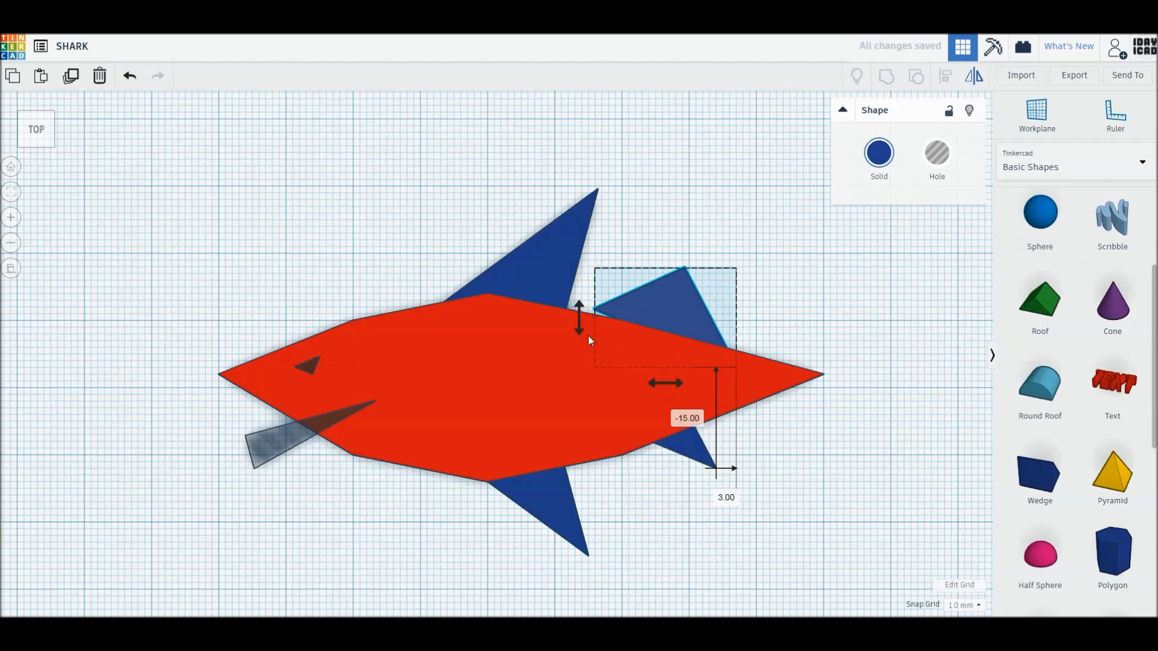
pyautogui.click(580, 327)
pyautogui.moveTo(711, 306); pyautogui.dragTo(699, 334)
pyautogui.click(823, 325)
# Duplicate the large dorsal fin and place the copy at the tip of the body as the upper tail fin
pyautogui.moveTo(821, 362); pyautogui.dragTo(677, 361, button='middle')
pyautogui.click(608, 328)
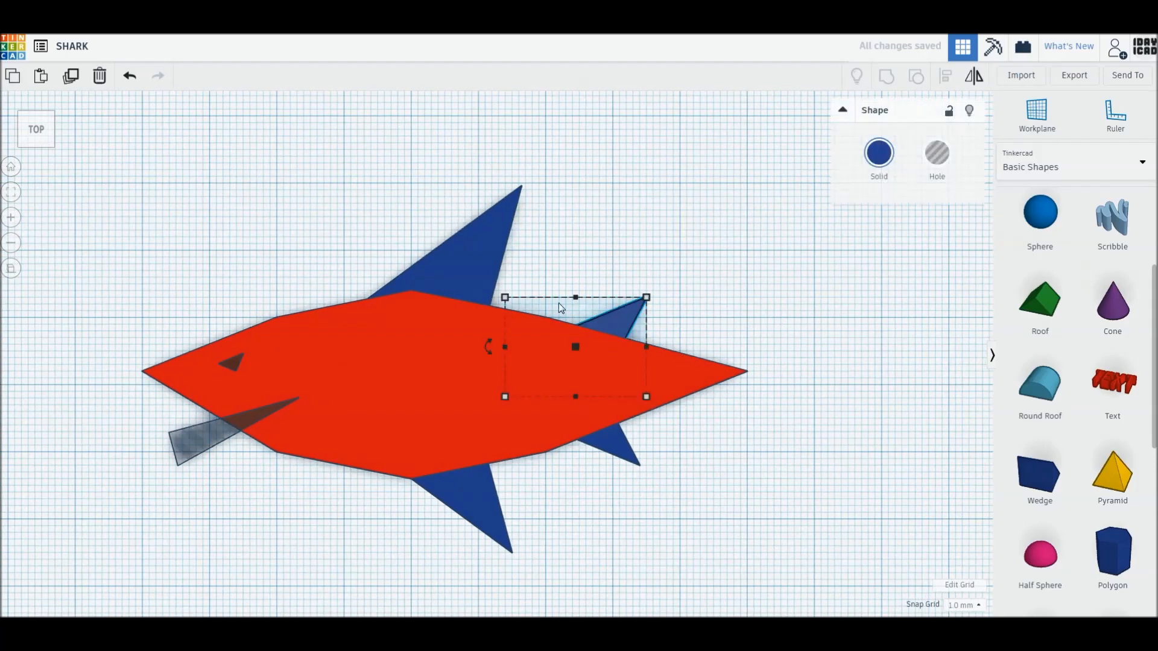
pyautogui.press('Escape')
pyautogui.click(490, 271)
pyautogui.hotkey('ctrl', 'd')
pyautogui.moveTo(465, 278); pyautogui.dragTo(735, 316)
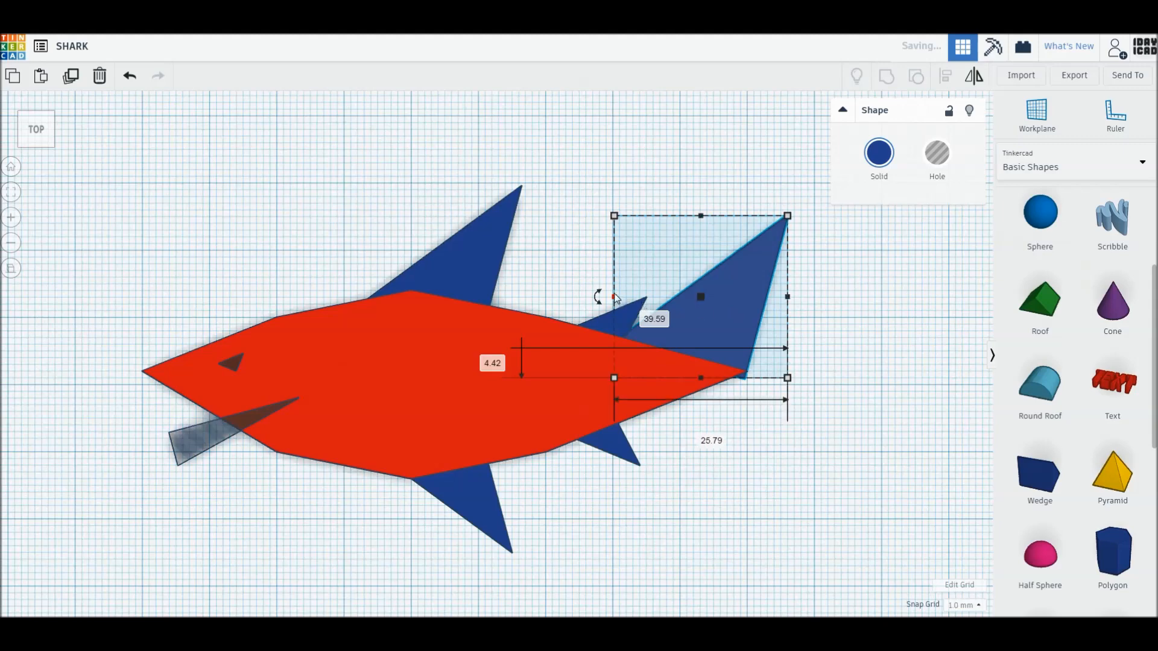
pyautogui.moveTo(615, 216); pyautogui.dragTo(680, 217)
pyautogui.hotkey('ctrl', 'z')
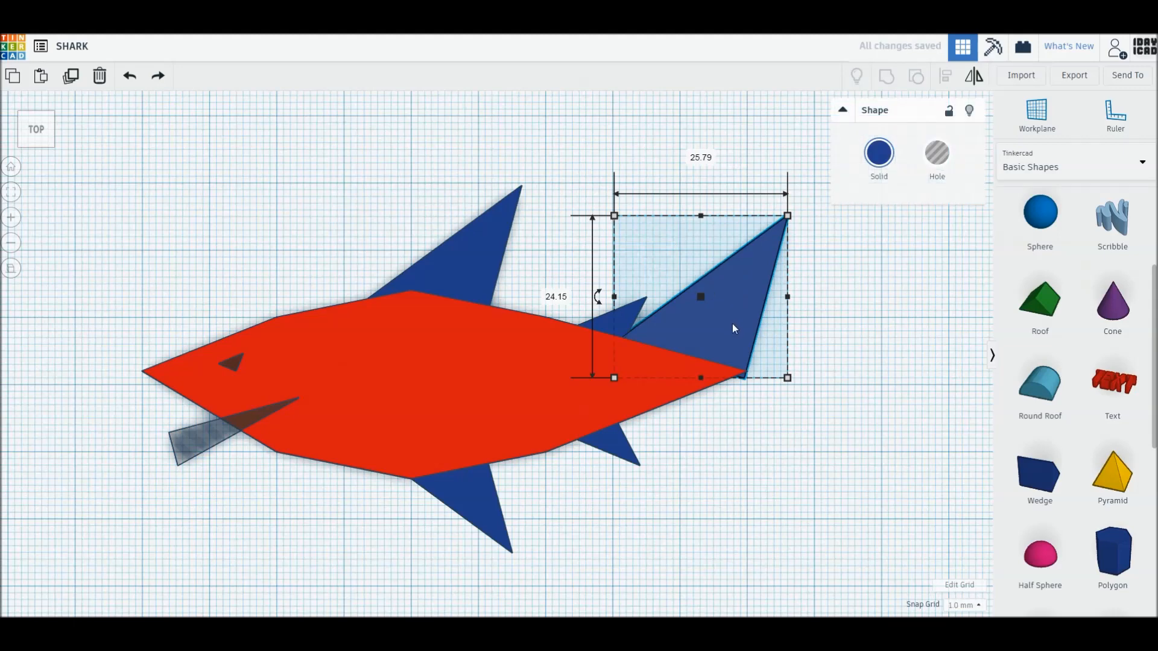
# Try mirroring the upper tail fin copy horizontally
pyautogui.press('m')
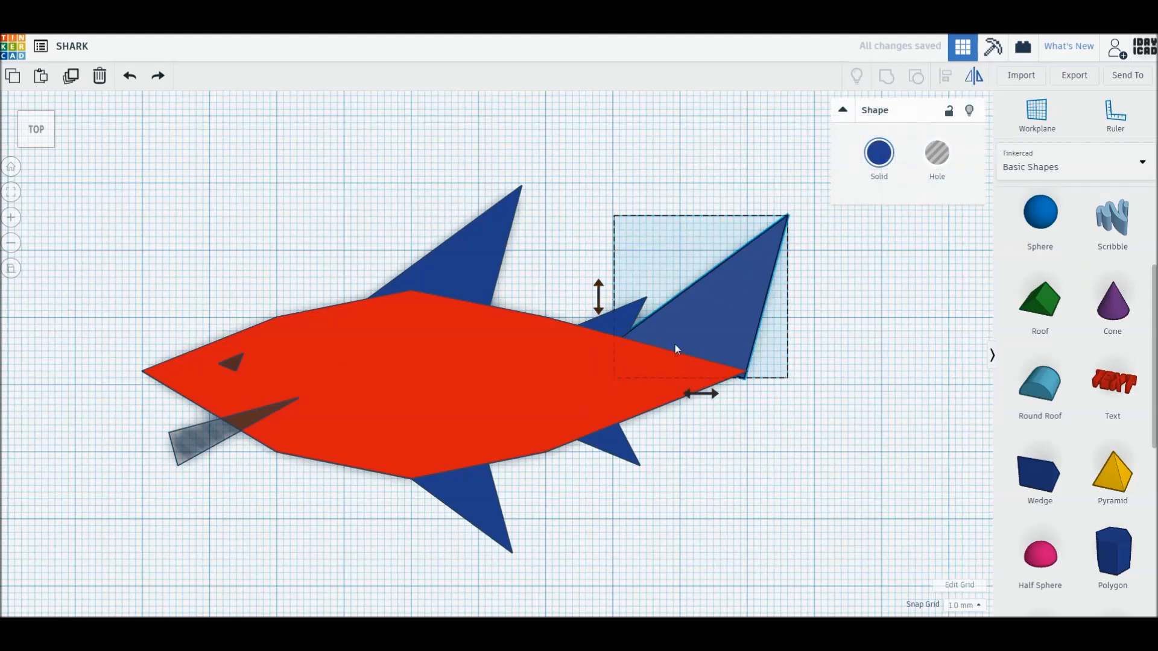
pyautogui.click(715, 394)
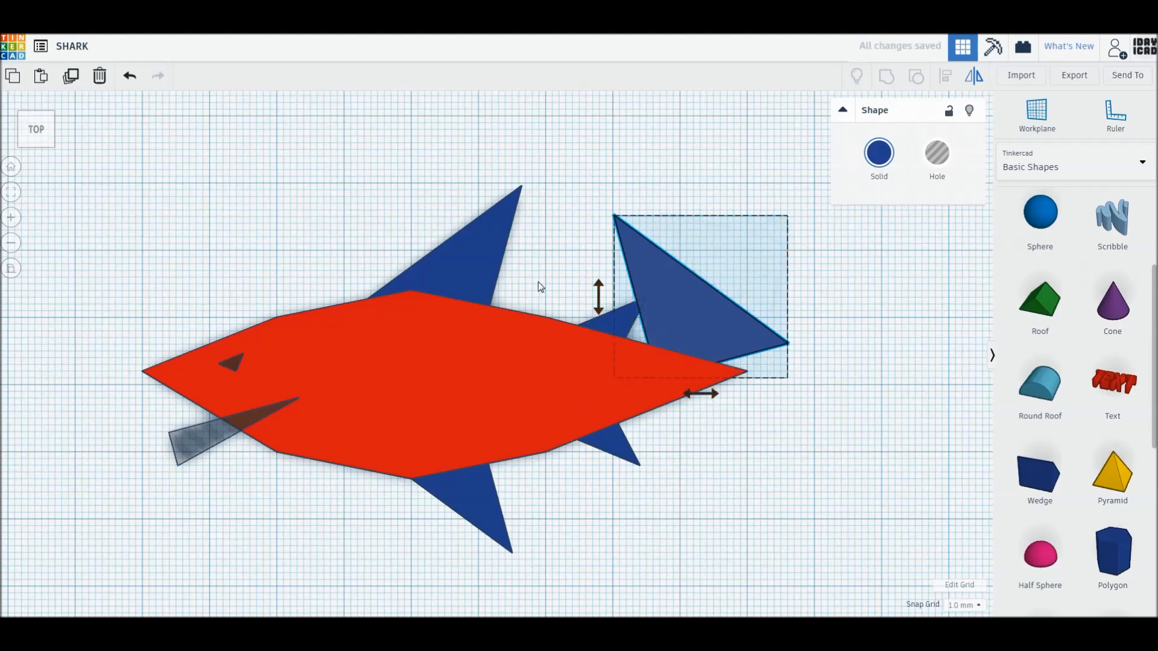
pyautogui.hotkey('ctrl', 'z')
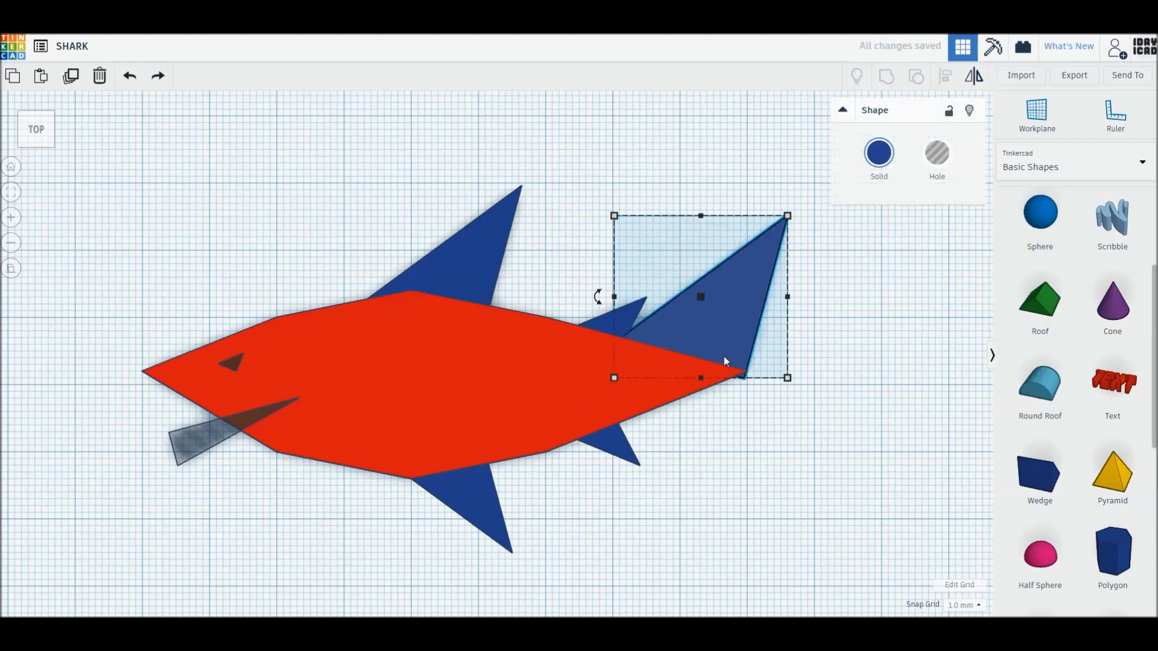
# Shrink the upper tail fin copy to 21 by 19 mm at the body's tip and try rotating it by 19°
pyautogui.moveTo(614, 297)
pyautogui.mouseDown()
pyautogui.moveTo(667, 299)
pyautogui.moveTo(612, 297)
pyautogui.mouseUp()
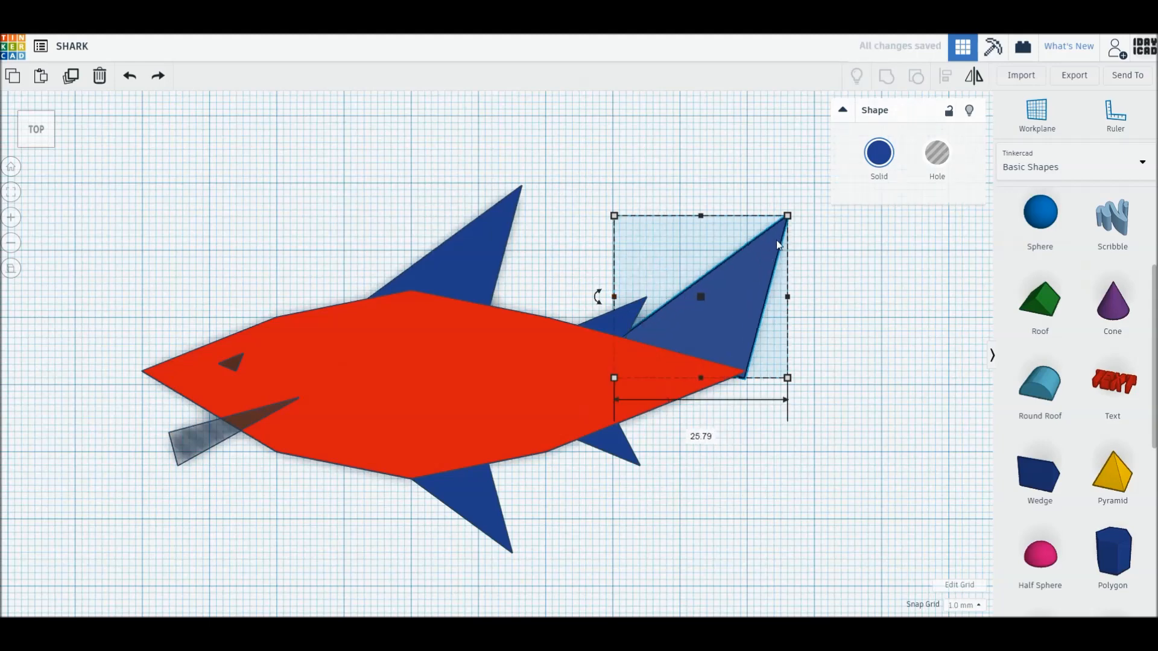
pyautogui.moveTo(794, 224); pyautogui.dragTo(808, 240)
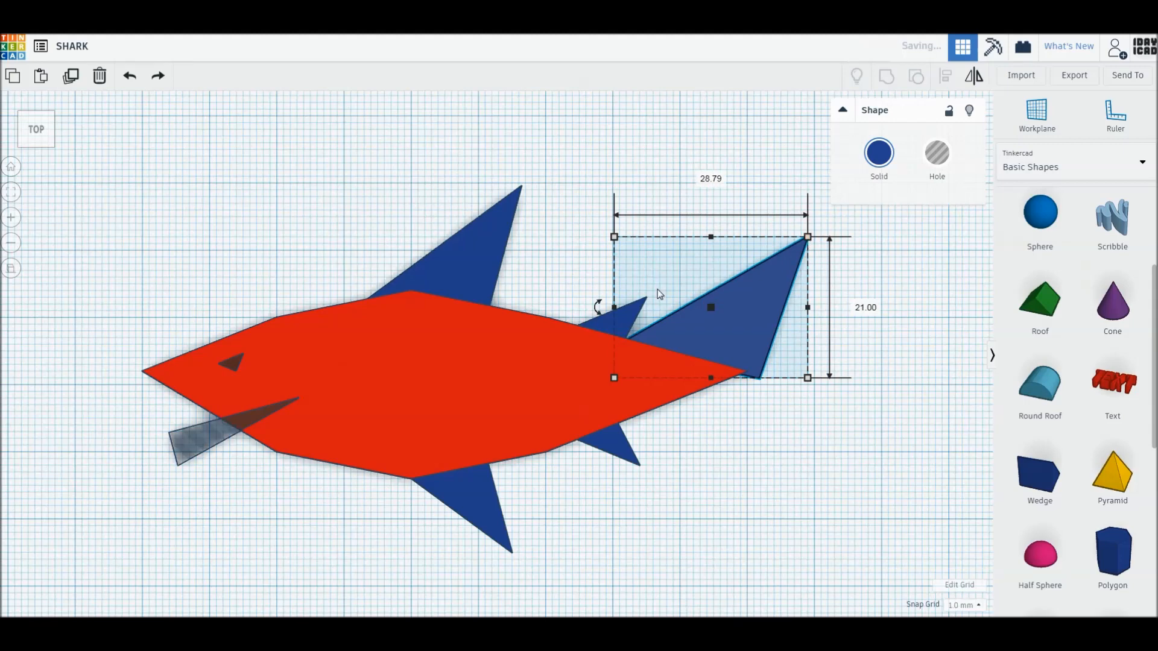
pyautogui.moveTo(614, 237); pyautogui.dragTo(656, 250)
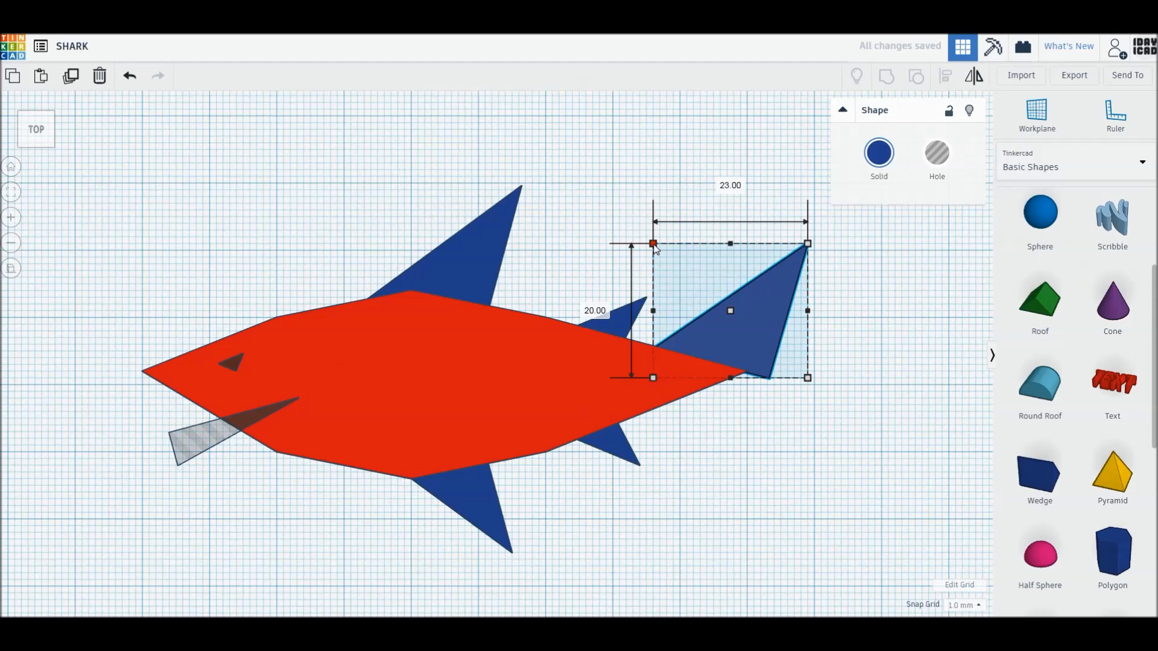
pyautogui.moveTo(656, 247); pyautogui.dragTo(669, 256)
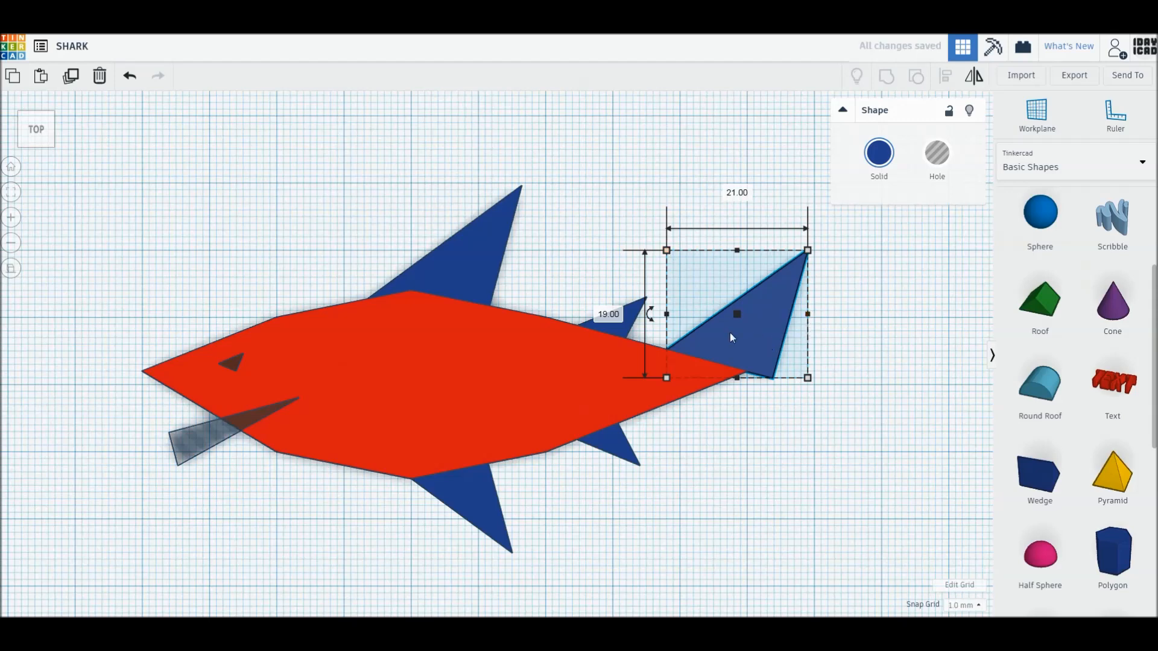
pyautogui.moveTo(652, 319)
pyautogui.moveTo(652, 320); pyautogui.dragTo(609, 362)
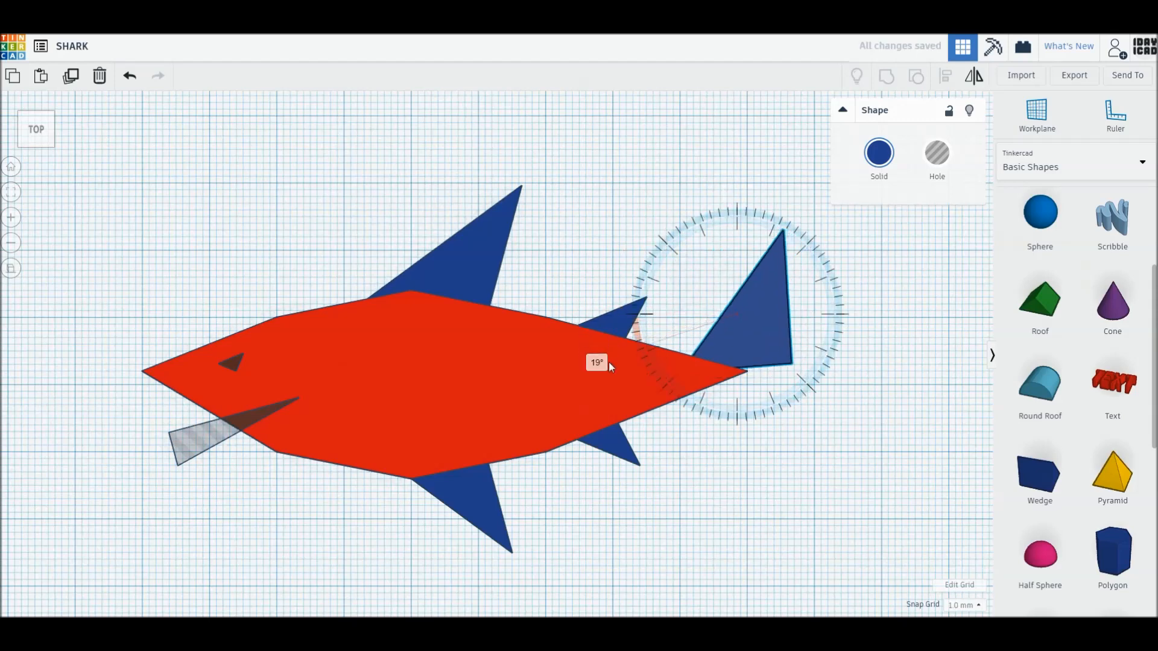
# Replace the tail fin copy with a new solid wedge behind the shark, turned 90° onto its side and 2 mm high
pyautogui.press('Delete')
pyautogui.moveTo(893, 412); pyautogui.dragTo(844, 379)
pyautogui.moveTo(866, 385); pyautogui.dragTo(866, 367, button='right')
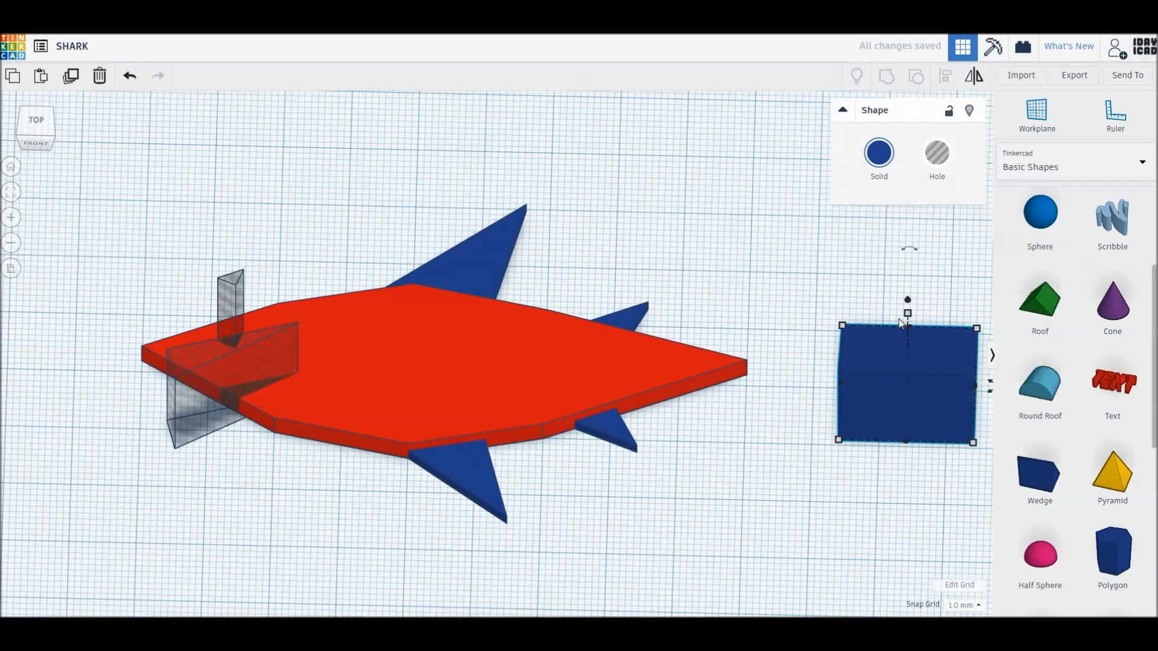
pyautogui.moveTo(908, 252); pyautogui.dragTo(915, 339)
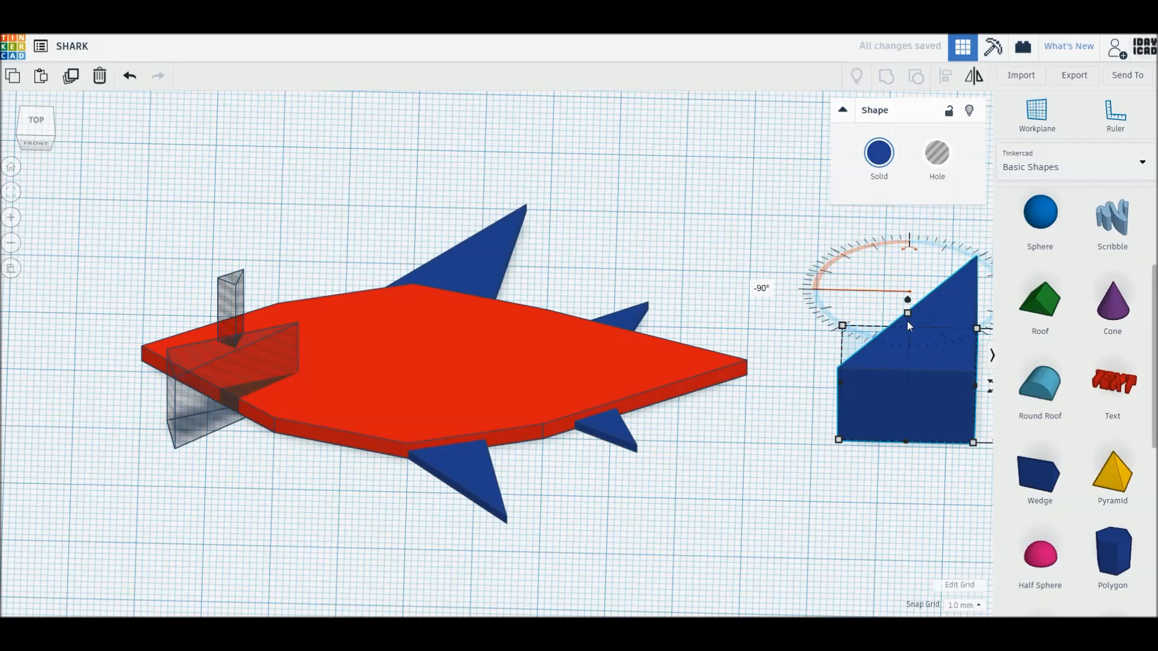
pyautogui.moveTo(908, 314)
pyautogui.write('2')
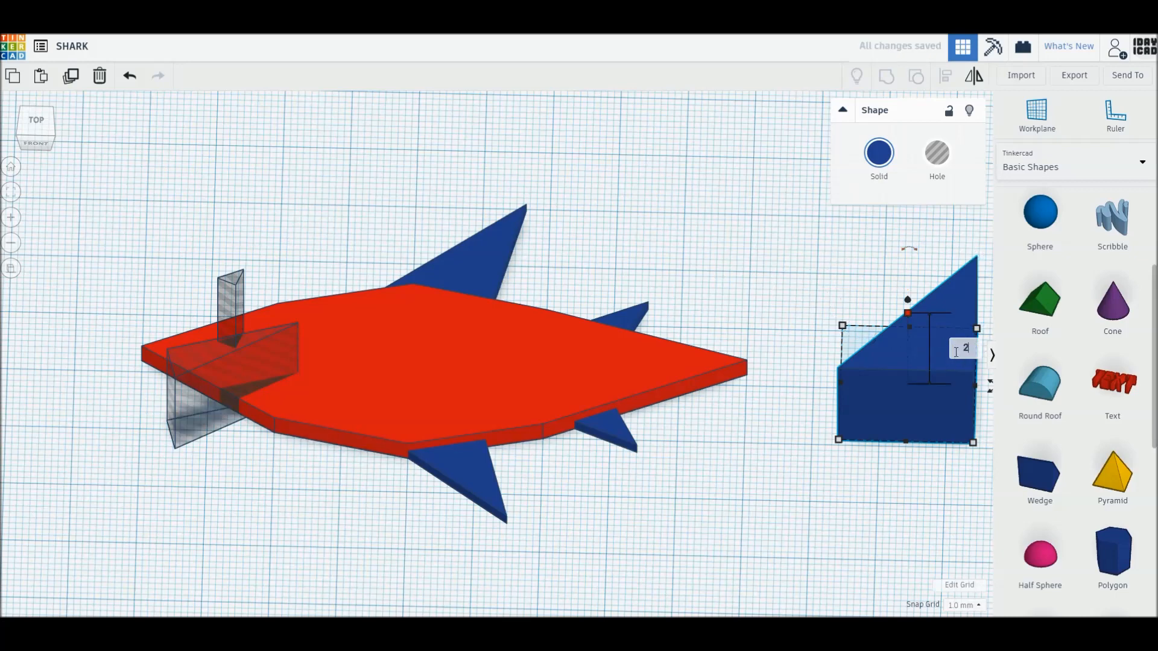
pyautogui.press('Return')
# Place the new wedge over the tip of the body and resize it to 10 by 22 mm
pyautogui.click(37, 124)
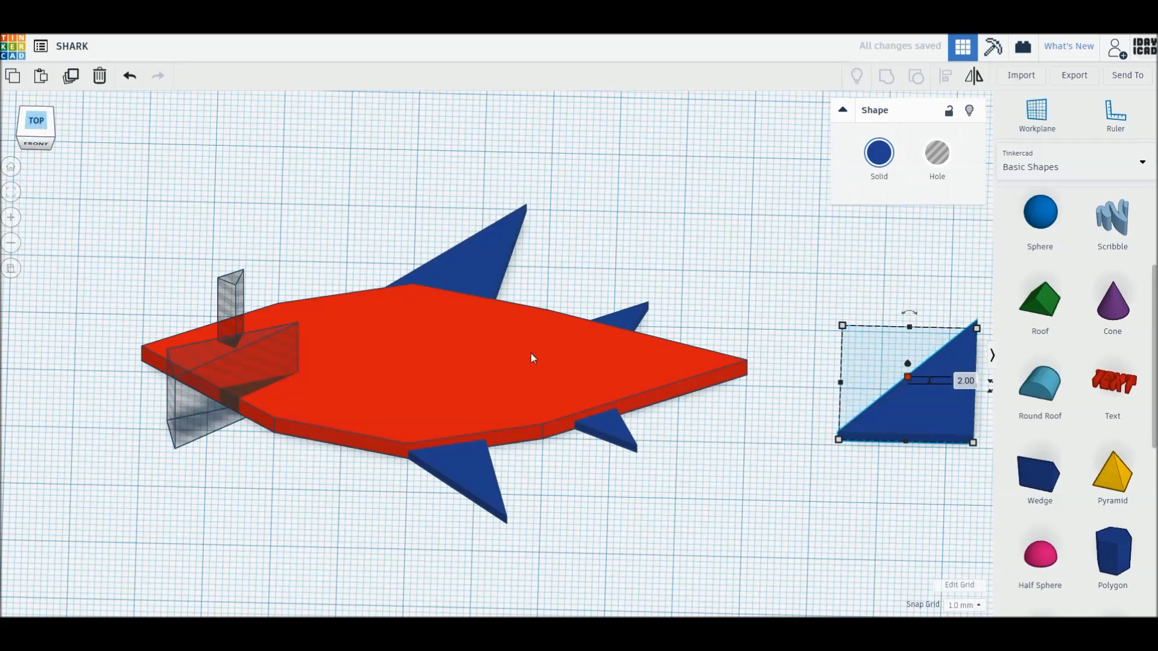
pyautogui.moveTo(923, 433); pyautogui.dragTo(754, 367)
pyautogui.moveTo(750, 246); pyautogui.dragTo(730, 249)
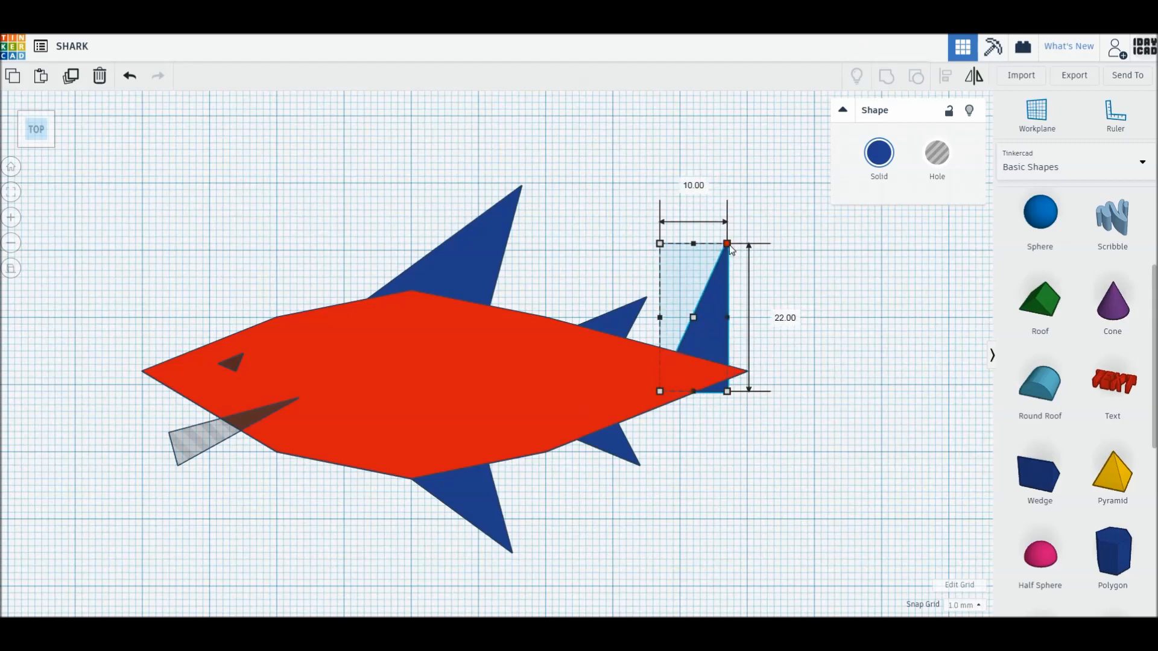
# Rotate the tail wedge so its tip points up and backward, and fit its base against the end of the body
pyautogui.moveTo(646, 318); pyautogui.dragTo(561, 248)
pyautogui.click(785, 371)
pyautogui.moveTo(712, 344); pyautogui.dragTo(746, 344)
pyautogui.press('Up')
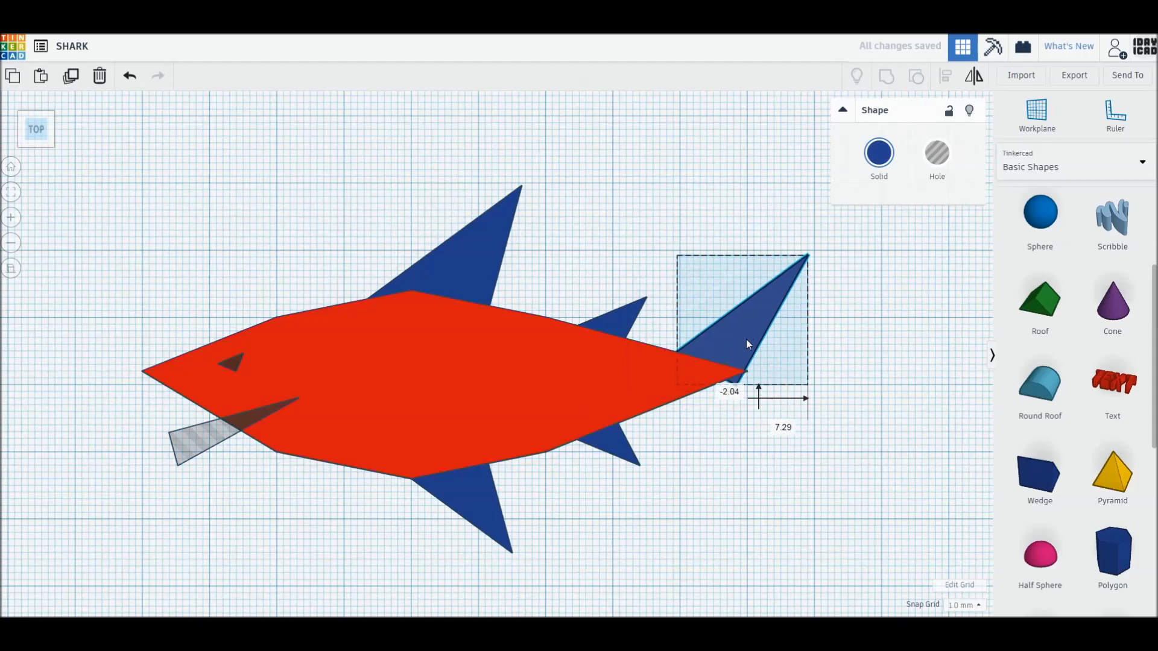
pyautogui.press('Down')
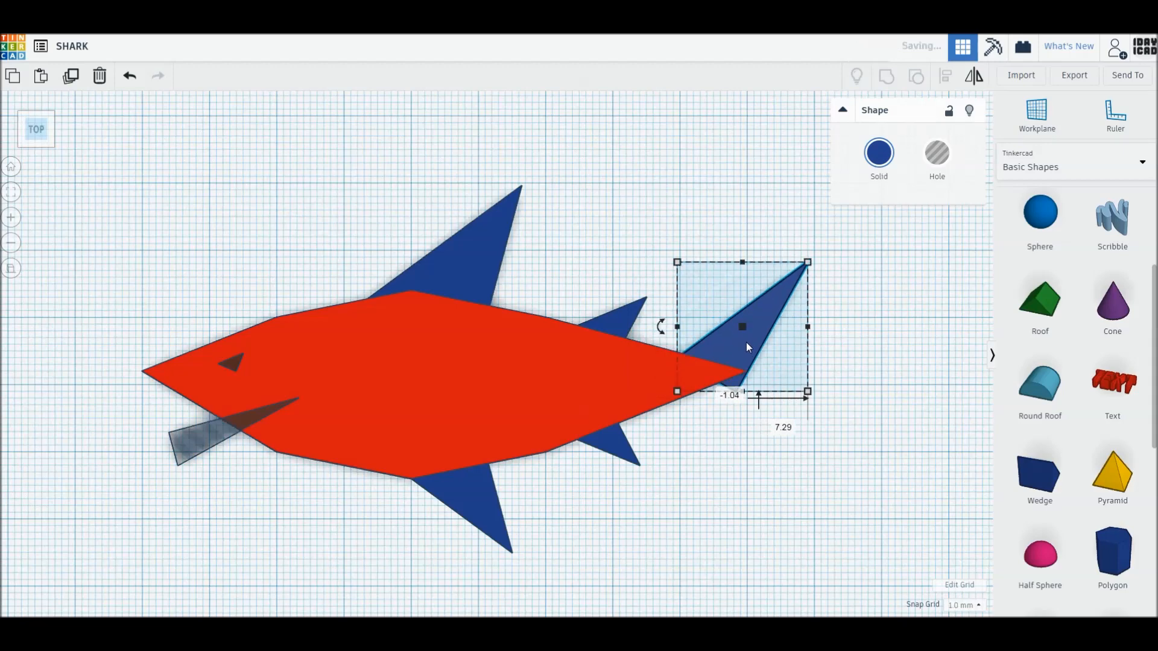
# Duplicate the upper tail fin, mirror the copy vertically, and fit it slightly smaller at the body's tip as the lower tail fin
pyautogui.press('m')
pyautogui.click(662, 327)
pyautogui.moveTo(729, 292); pyautogui.dragTo(720, 366)
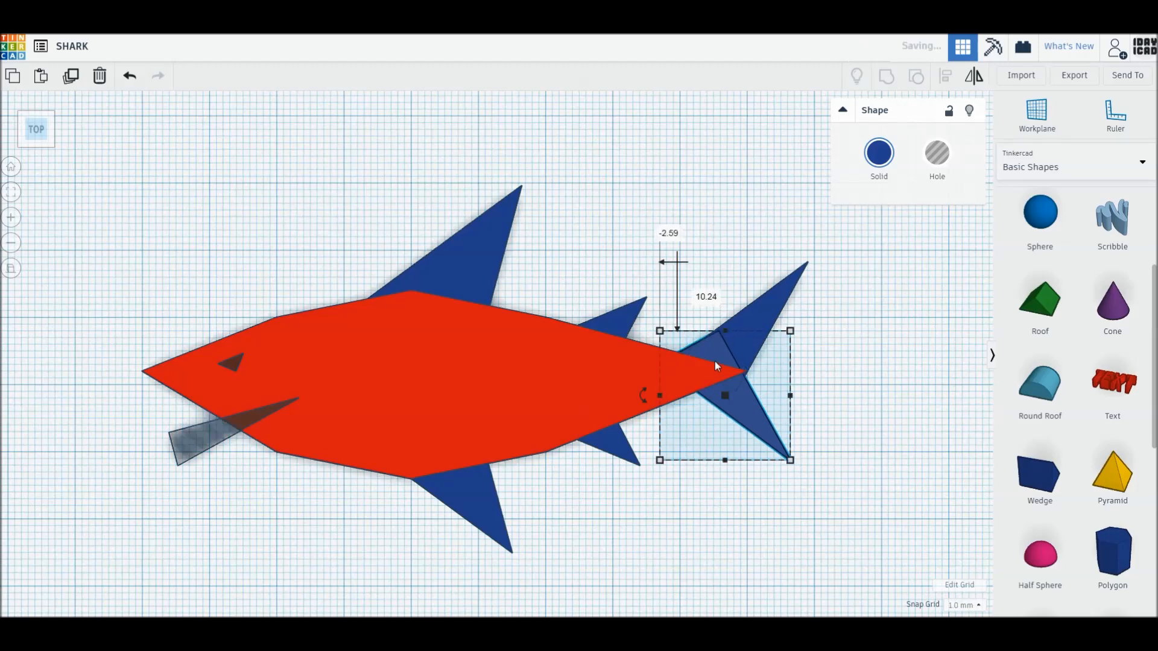
pyautogui.moveTo(660, 331); pyautogui.dragTo(679, 351)
pyautogui.moveTo(743, 396); pyautogui.dragTo(747, 390)
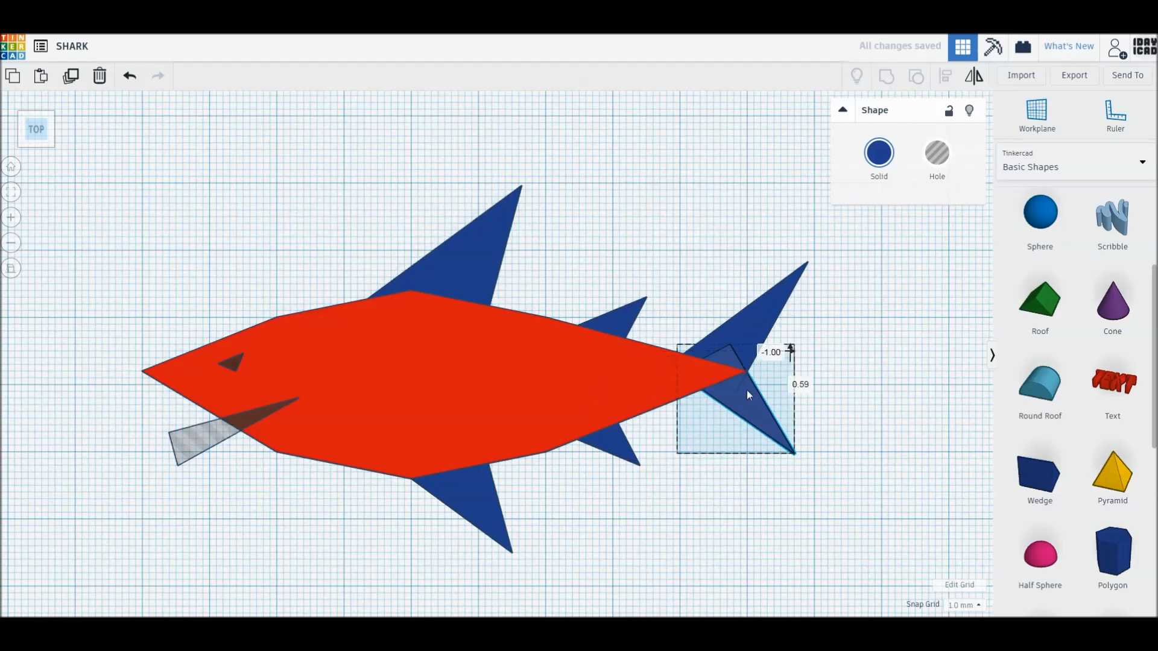
pyautogui.click(866, 412)
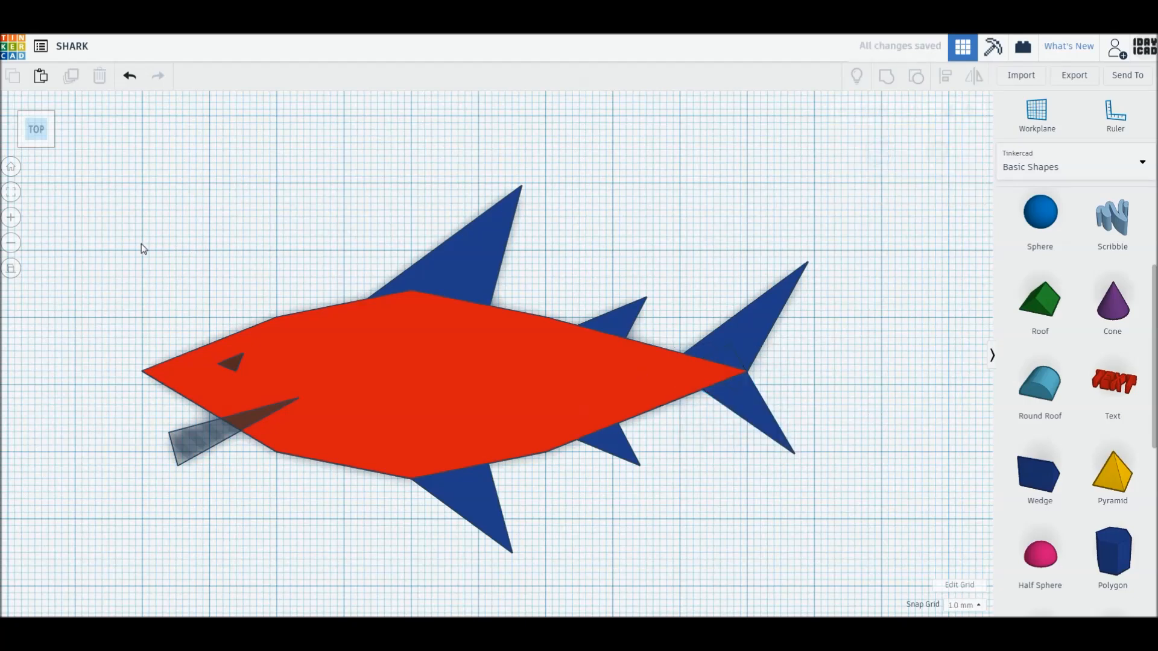
# Group the body, fins, and eye and mouth holes into one shark and color it dark gray
pyautogui.moveTo(115, 238); pyautogui.dragTo(790, 552)
pyautogui.hotkey('ctrl', 'g')
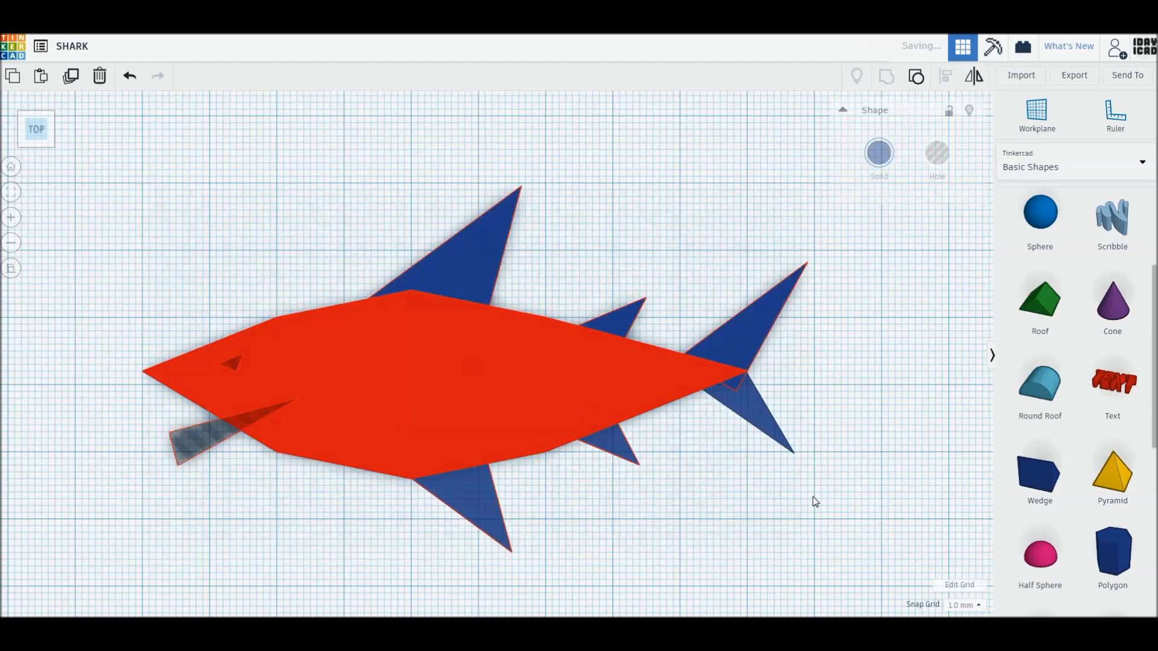
pyautogui.click(879, 153)
pyautogui.click(1106, 265)
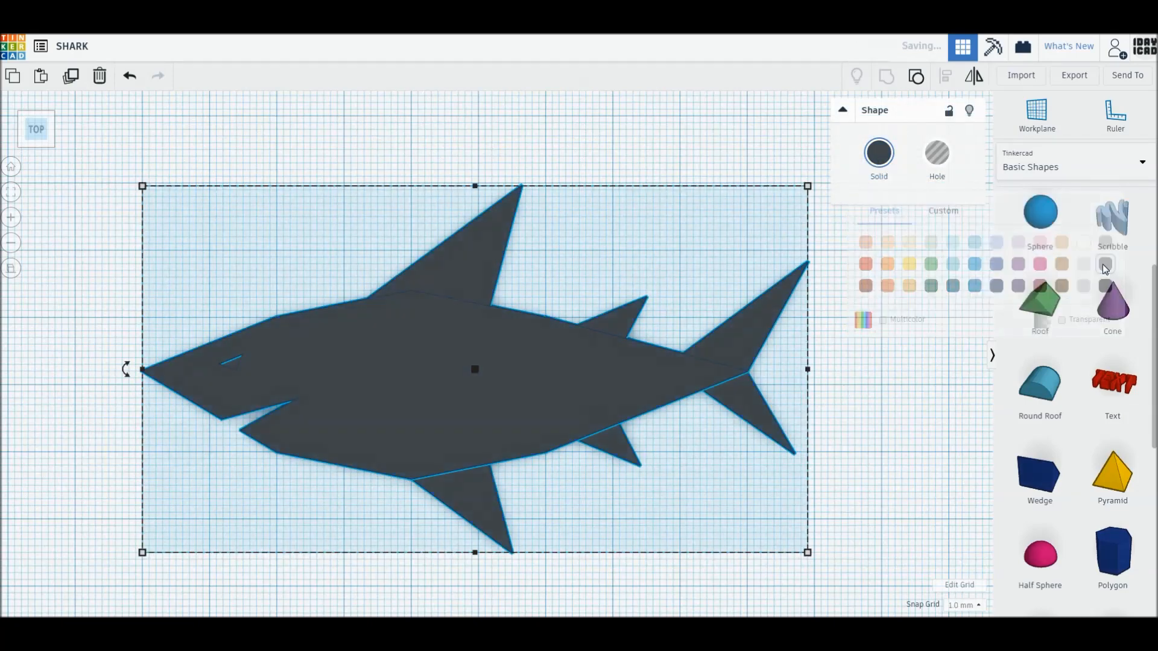
pyautogui.click(375, 147)
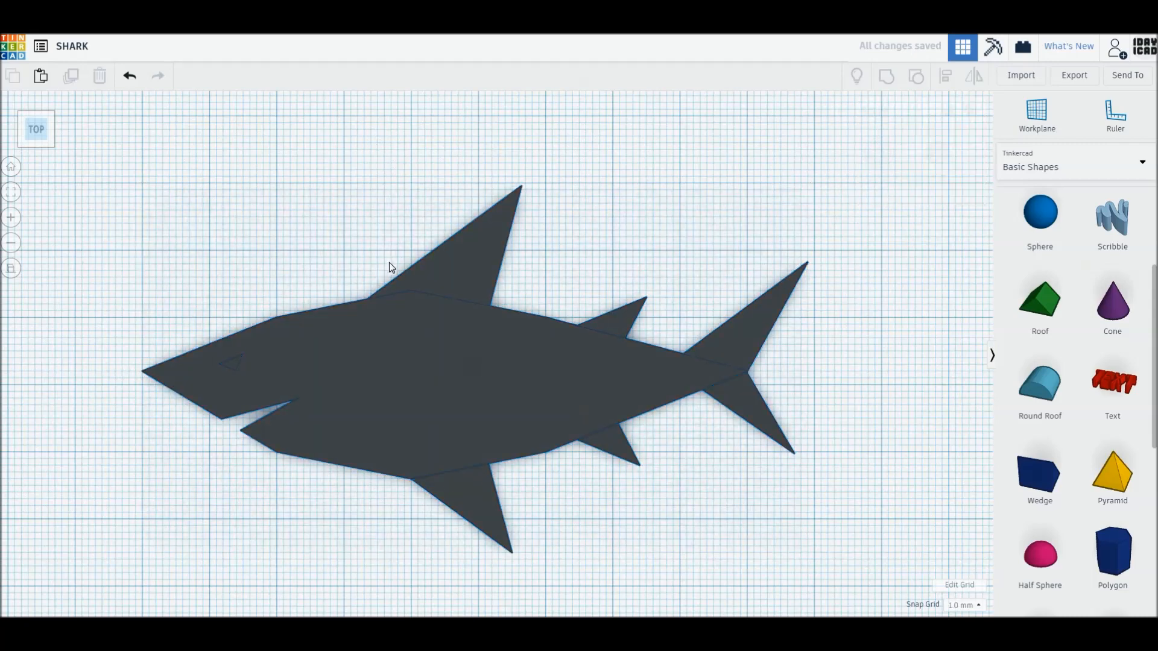
# Ungroup the shark, adjust the eye hole so it cuts fully through the body, and group all parts again
pyautogui.moveTo(373, 314); pyautogui.dragTo(476, 310, button='middle')
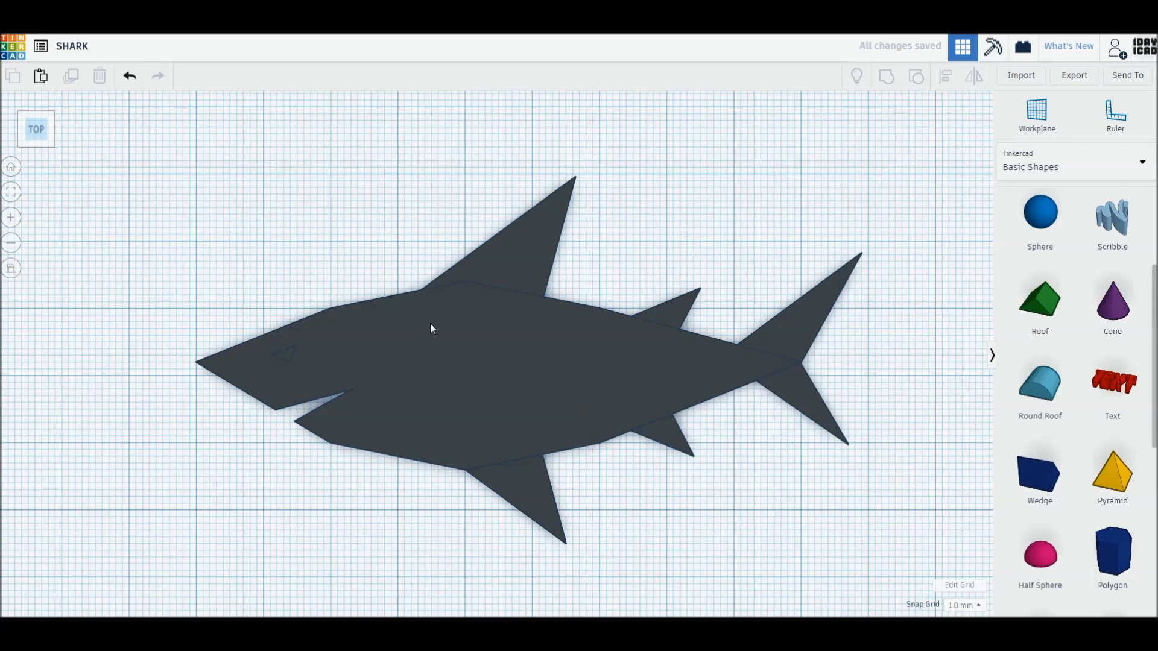
pyautogui.click(288, 353)
pyautogui.hotkey('ctrl', 'shift', 'g')
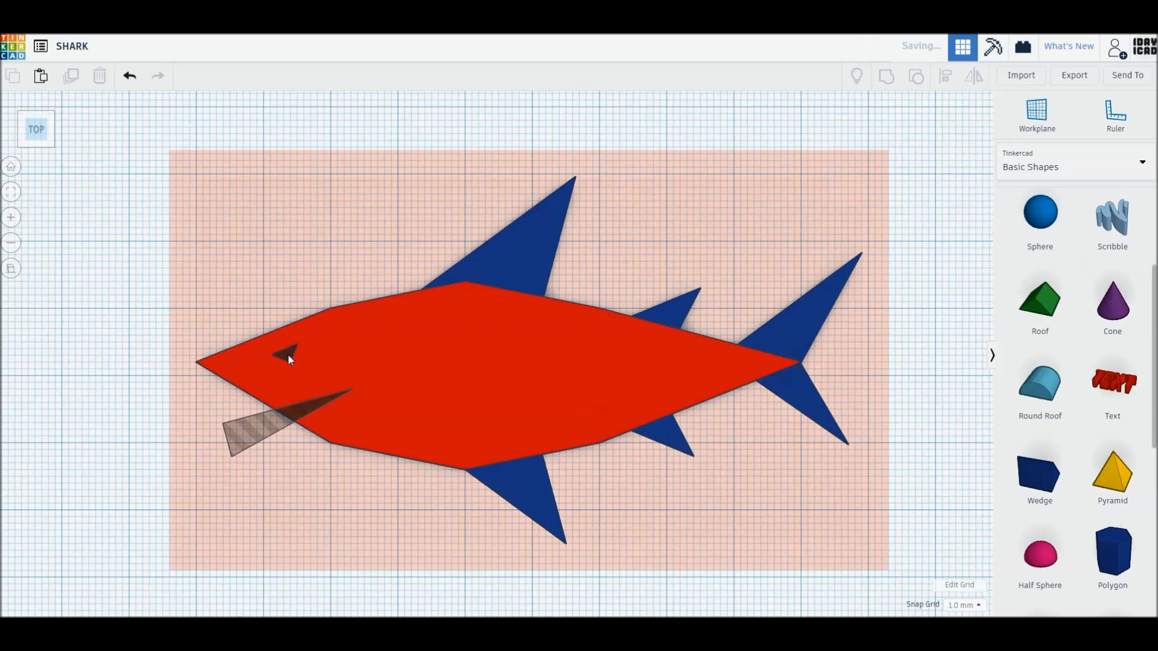
pyautogui.click(288, 354)
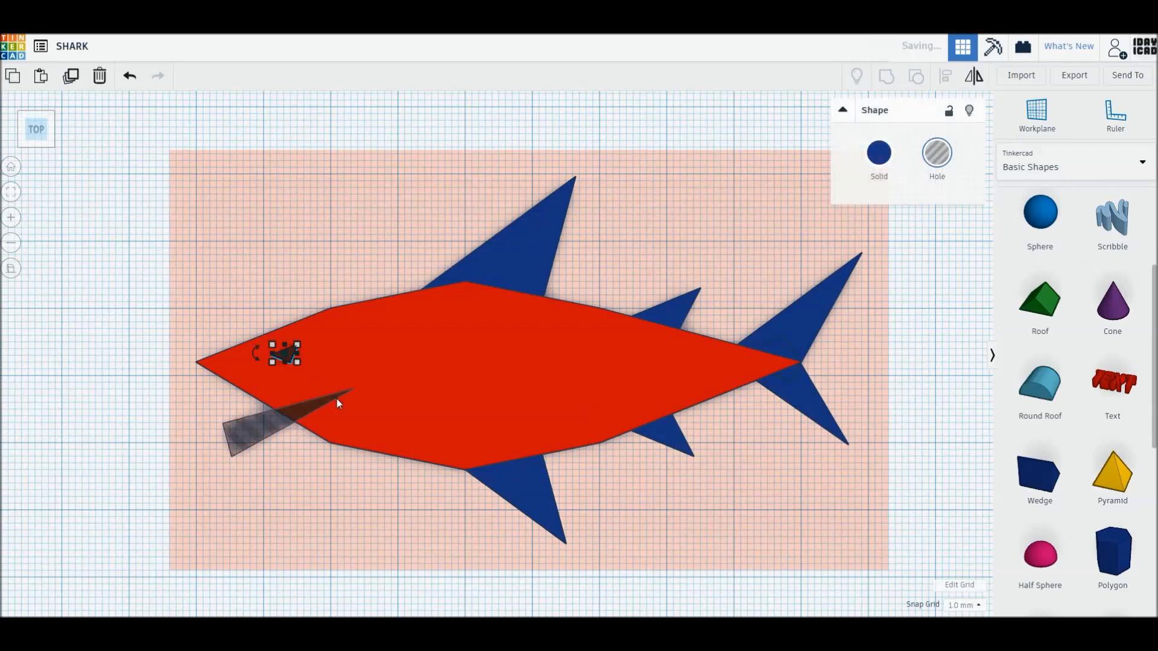
pyautogui.hotkey('ctrl', 'a')
pyautogui.hotkey('ctrl', 'g')
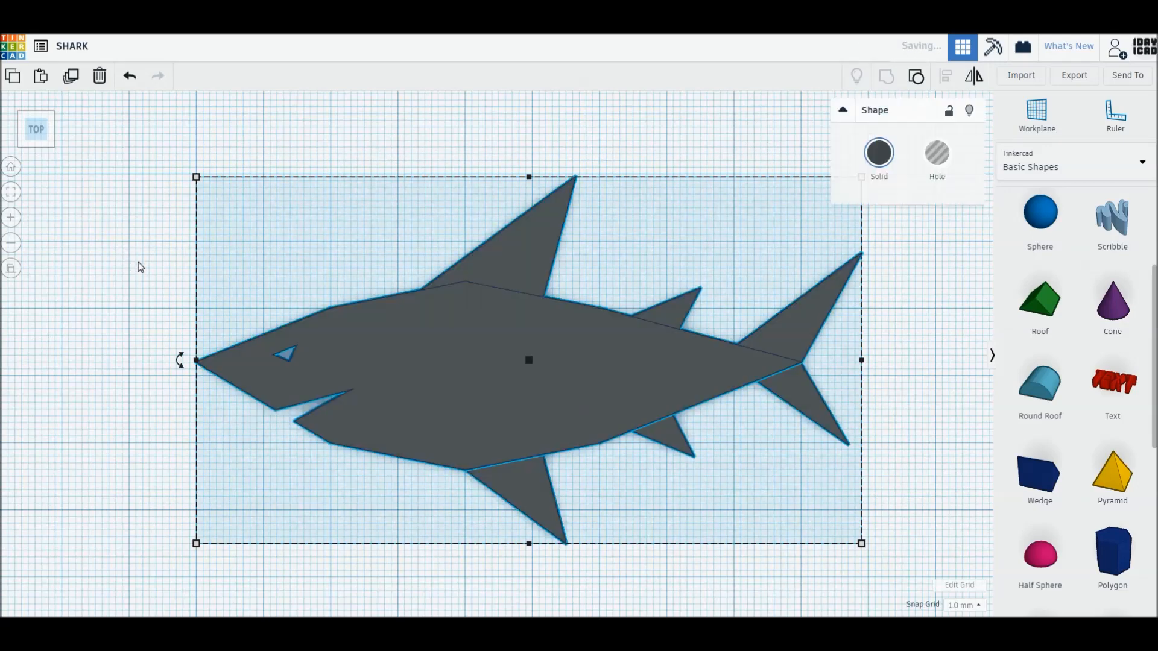
pyautogui.click(179, 262)
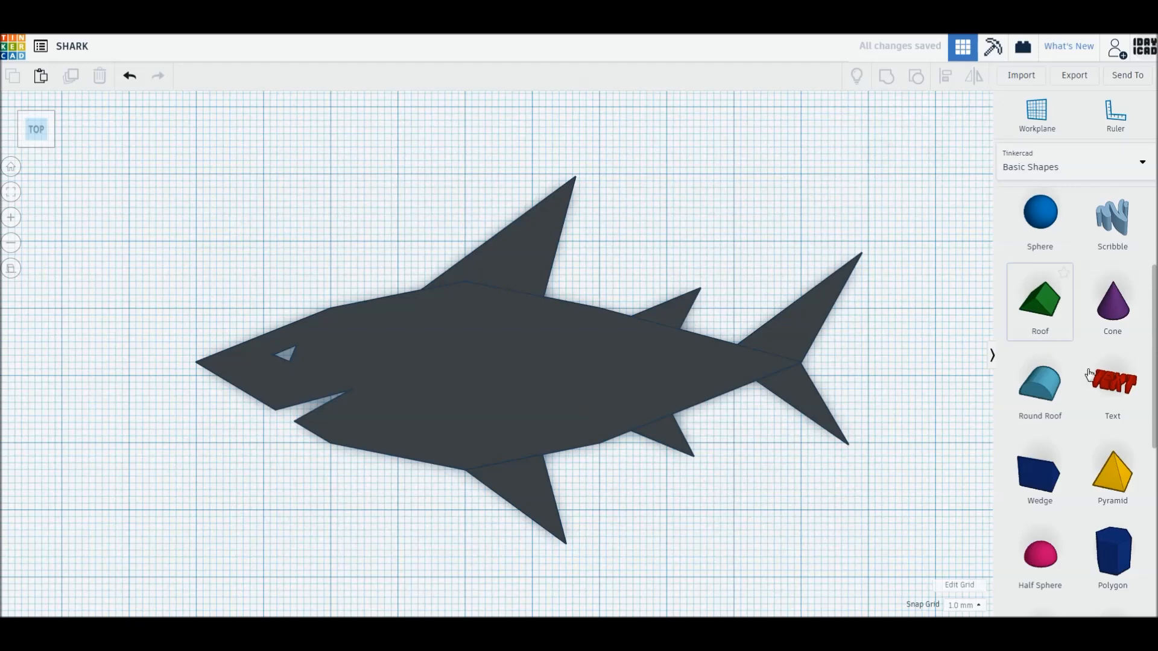
# Add a solid wedge below the shark's belly, turn it onto its side, and flatten it into a thin triangle
pyautogui.moveTo(1047, 481); pyautogui.dragTo(374, 520)
pyautogui.moveTo(409, 508); pyautogui.dragTo(411, 480, button='right')
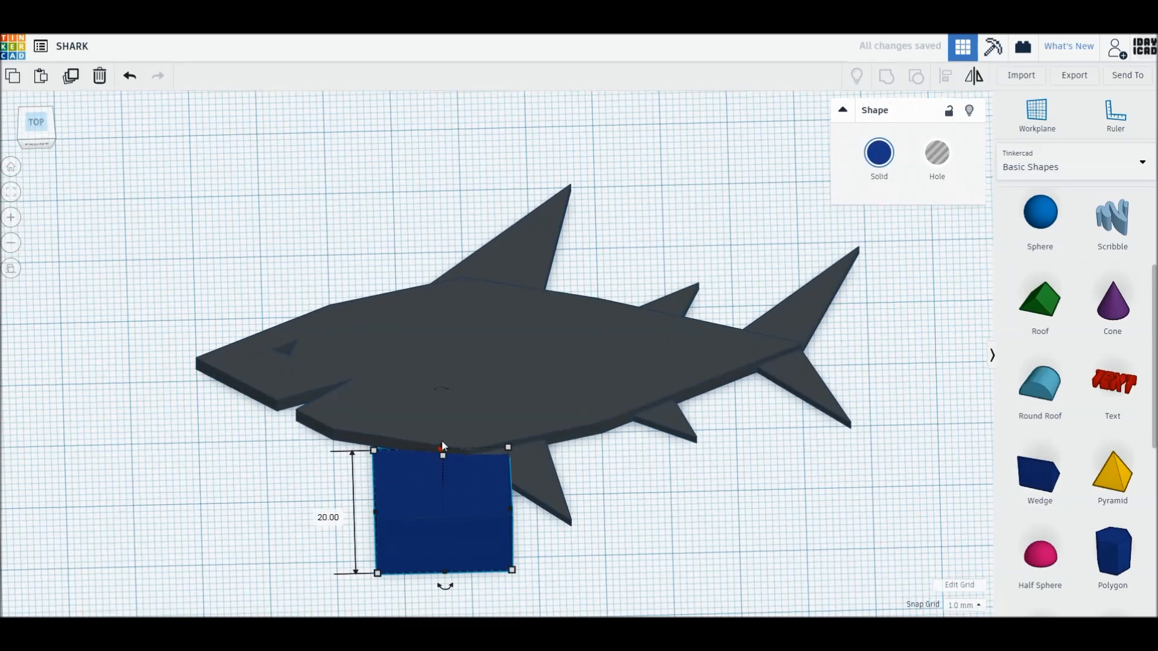
pyautogui.moveTo(445, 392); pyautogui.dragTo(508, 421)
pyautogui.click(443, 456)
pyautogui.click(503, 483)
pyautogui.write('20.00')
pyautogui.press('Return')
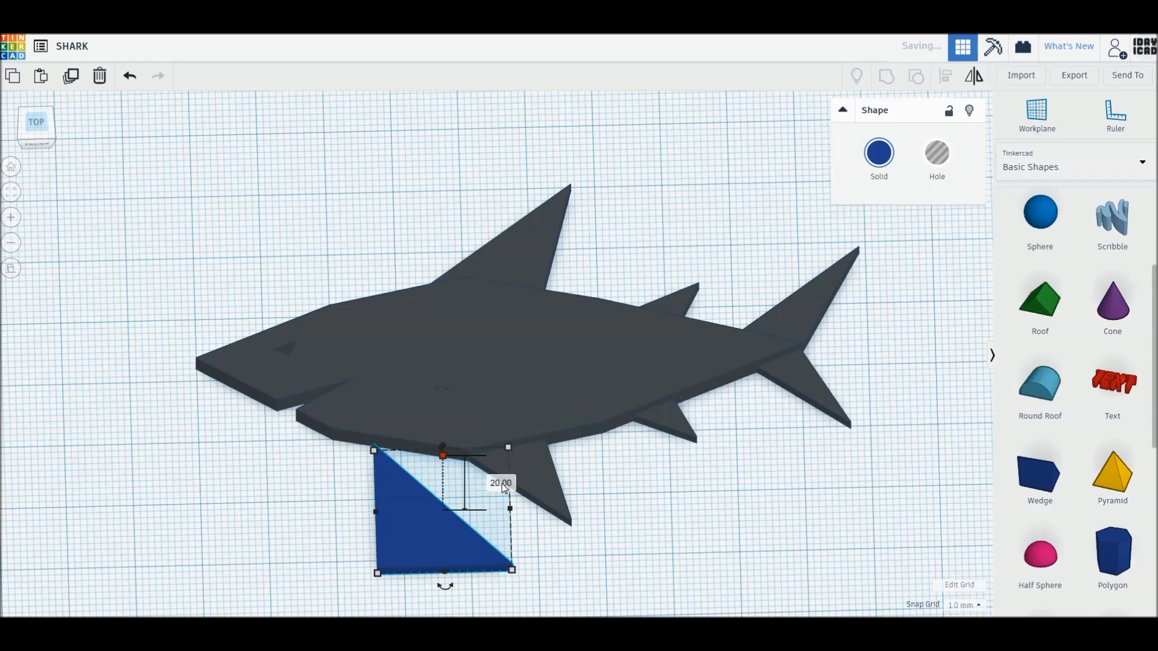
# Shrink the new wedge to 2 by 4 mm and move it below the shark's mouth
pyautogui.moveTo(512, 570); pyautogui.dragTo(392, 480)
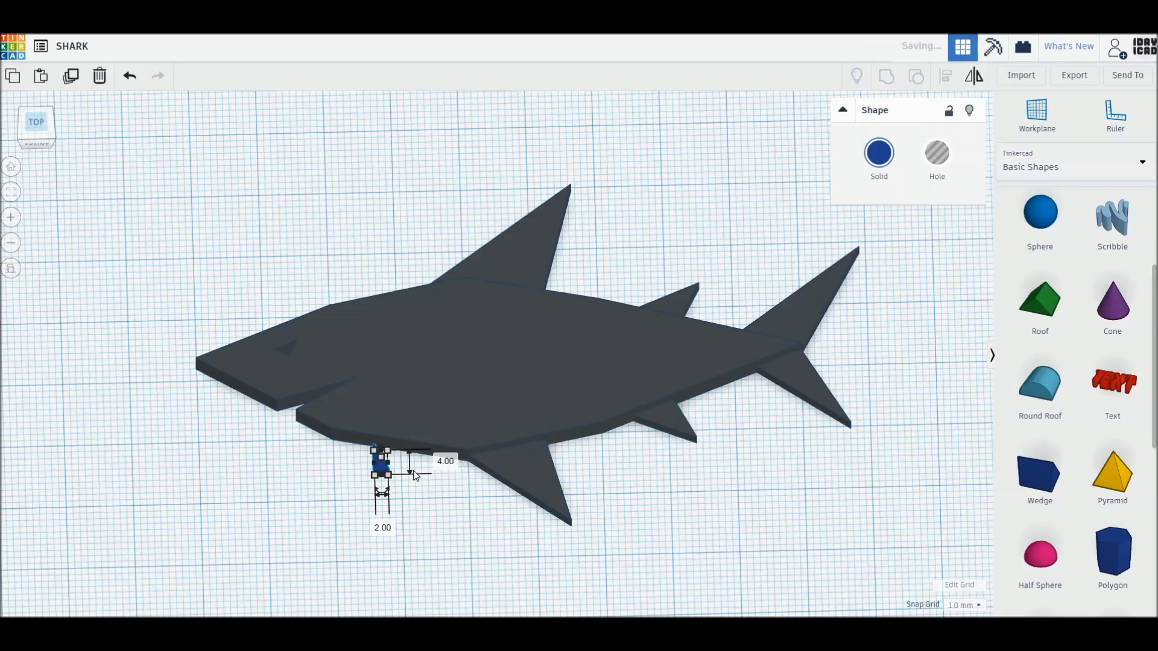
pyautogui.click(37, 125)
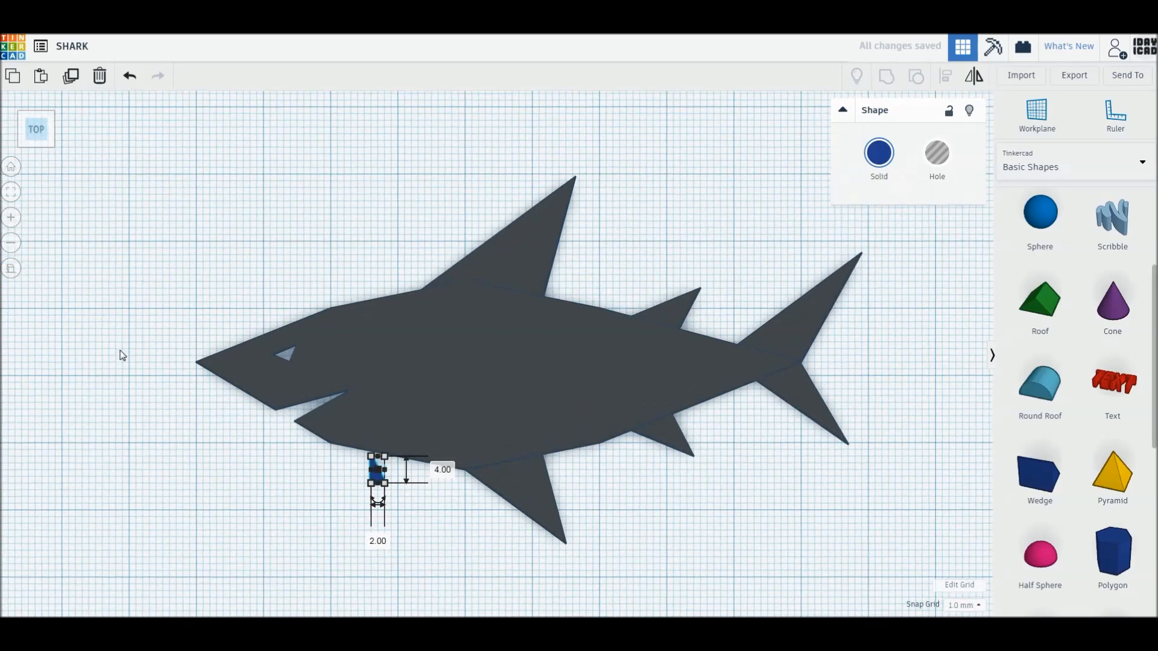
pyautogui.click(120, 351)
pyautogui.moveTo(376, 480); pyautogui.dragTo(259, 453)
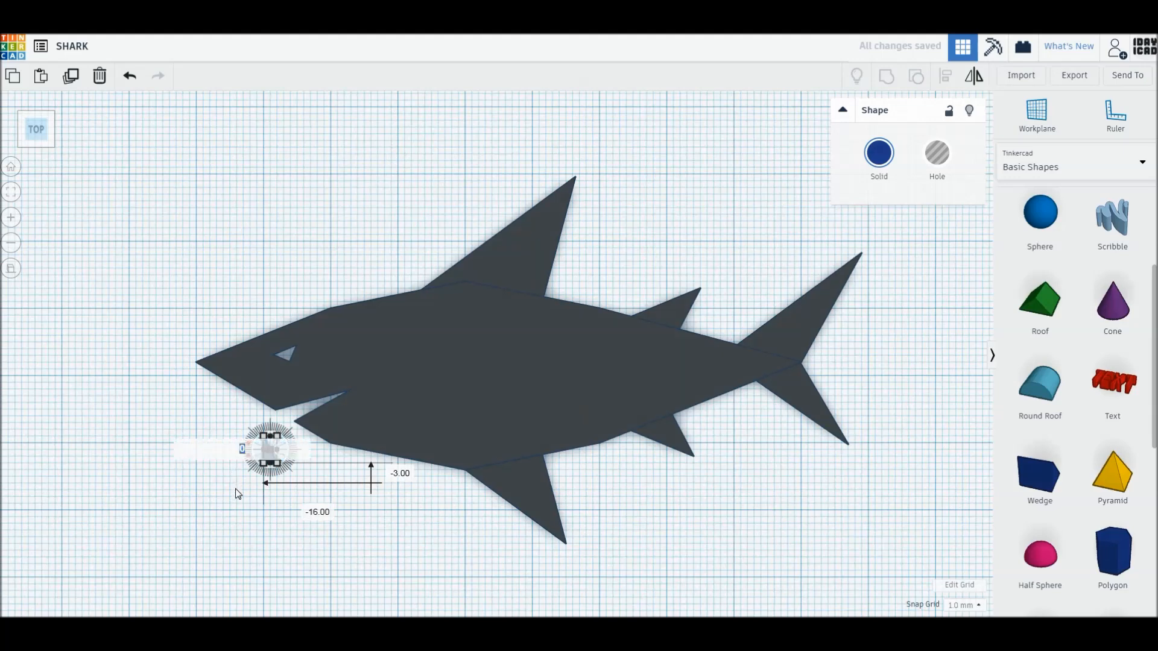
# Rotate the small tooth wedge counterclockwise in the top plane and move it just below the mouth opening
pyautogui.scroll(5, 236, 490)
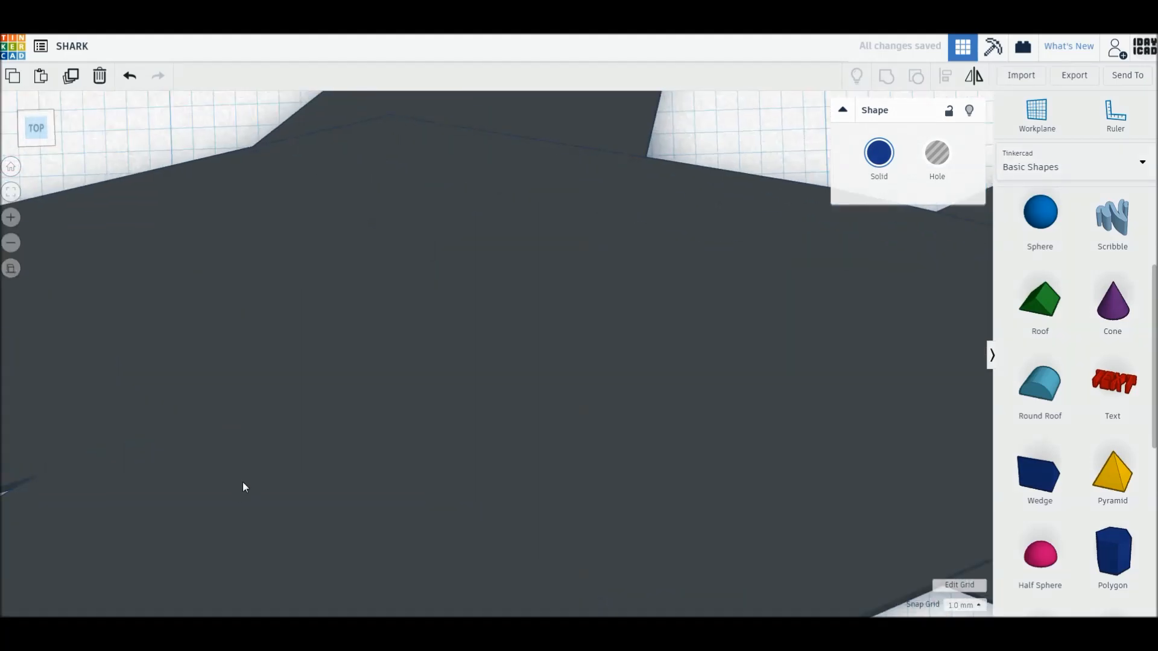
pyautogui.scroll(-1, 240, 487)
pyautogui.moveTo(387, 422); pyautogui.dragTo(535, 326, button='middle')
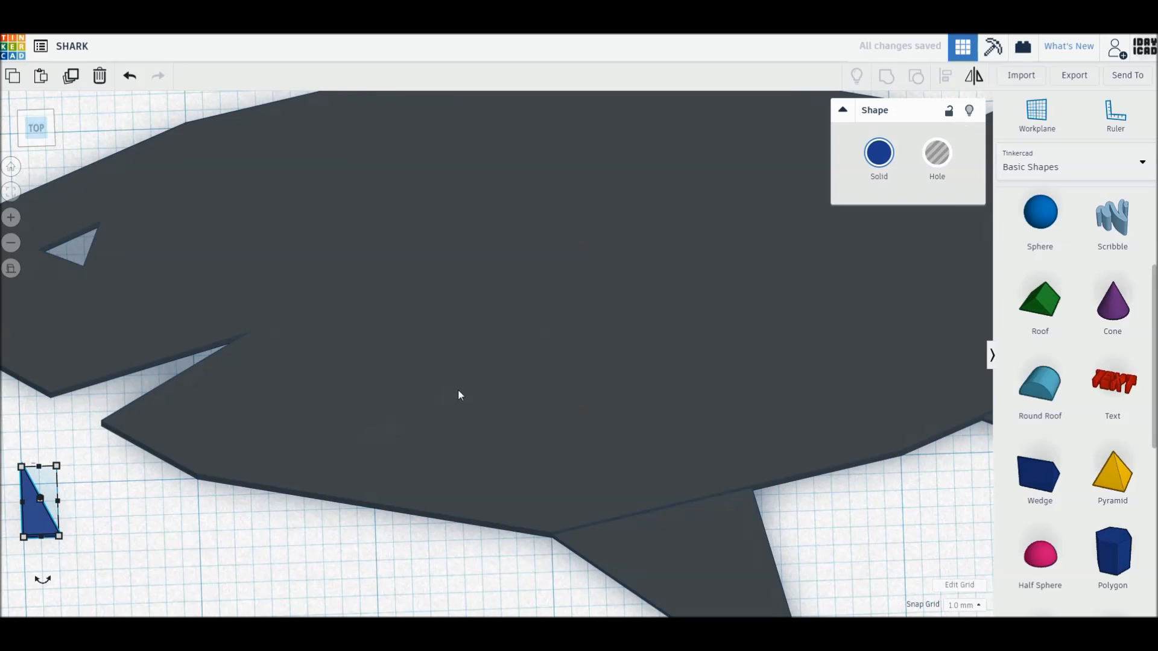
pyautogui.moveTo(473, 425); pyautogui.dragTo(612, 342, button='middle')
pyautogui.moveTo(179, 491); pyautogui.dragTo(188, 451)
pyautogui.click(290, 447)
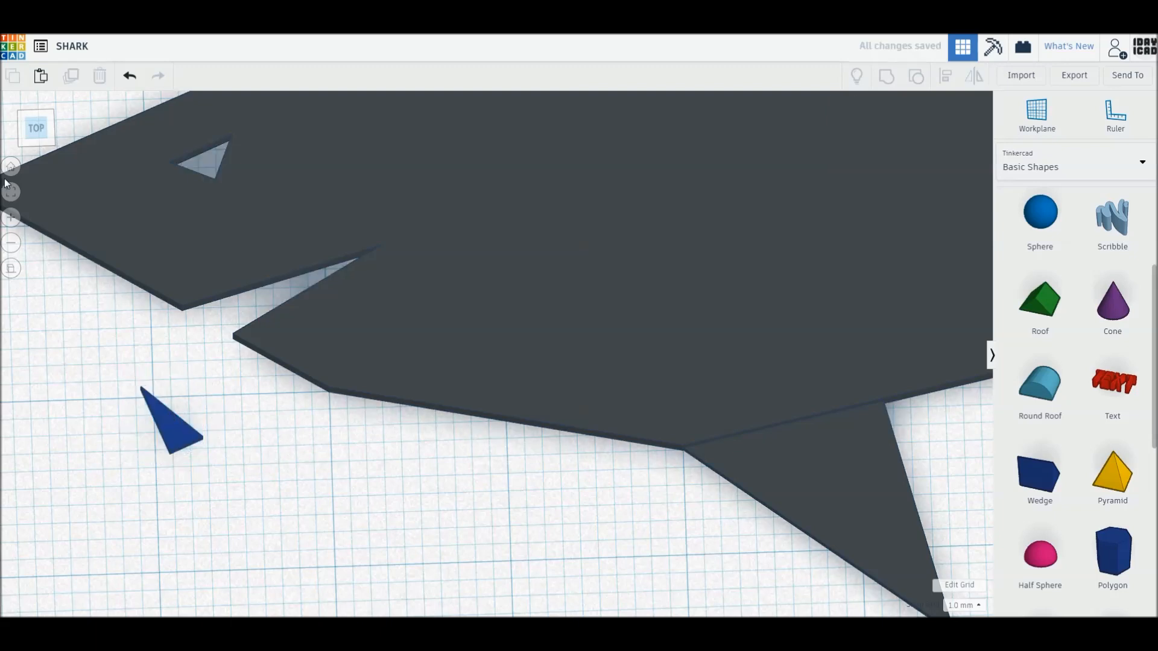
pyautogui.click(39, 128)
pyautogui.moveTo(242, 514); pyautogui.dragTo(271, 467)
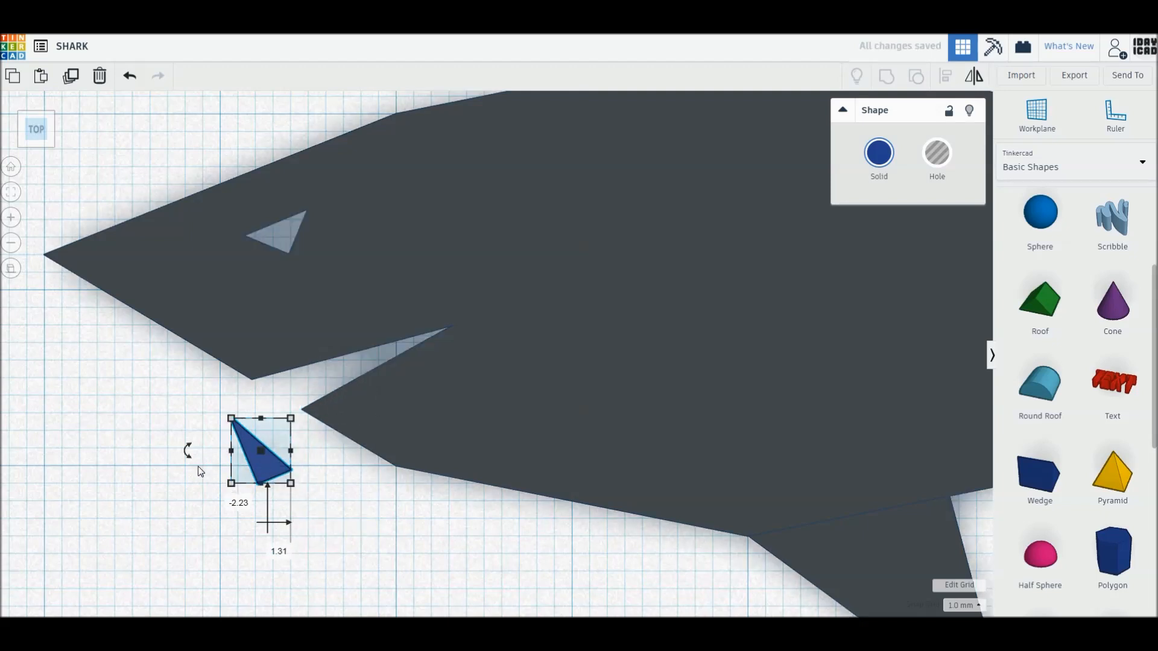
pyautogui.click(188, 450)
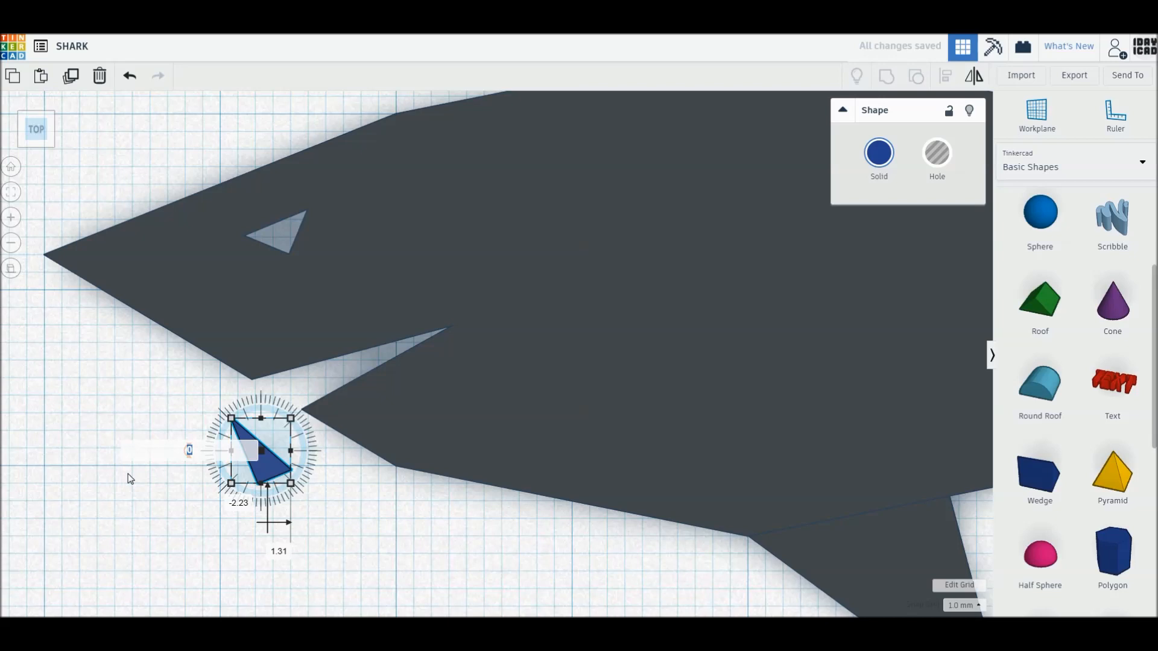
pyautogui.moveTo(202, 478); pyautogui.dragTo(206, 475, button='right')
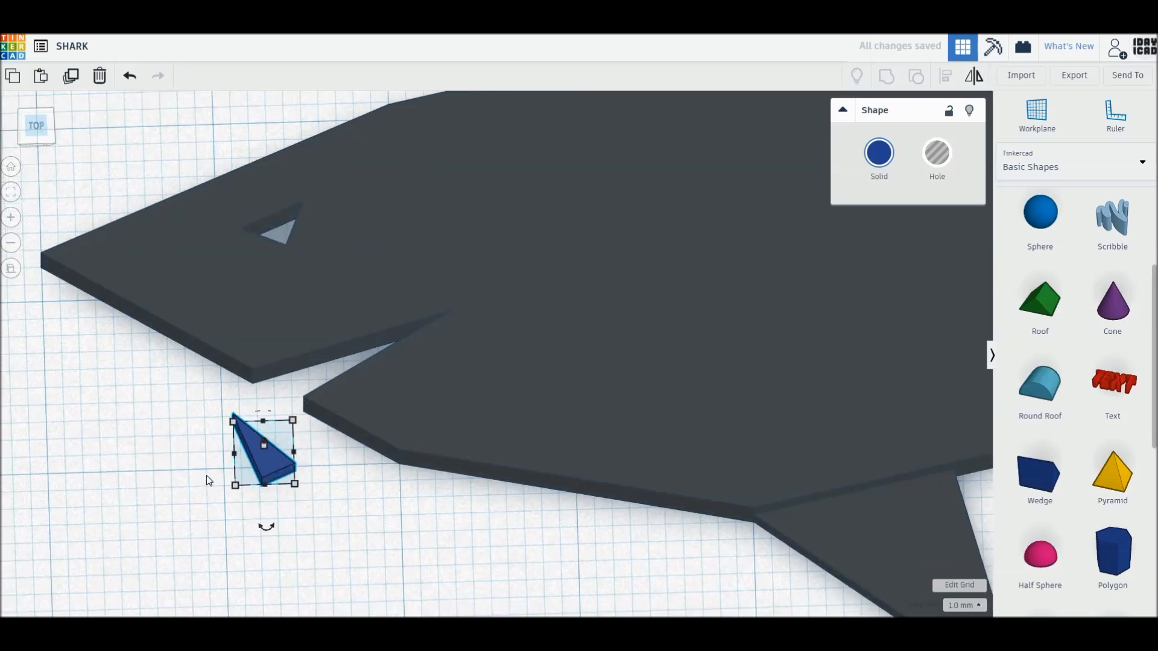
pyautogui.click(270, 525)
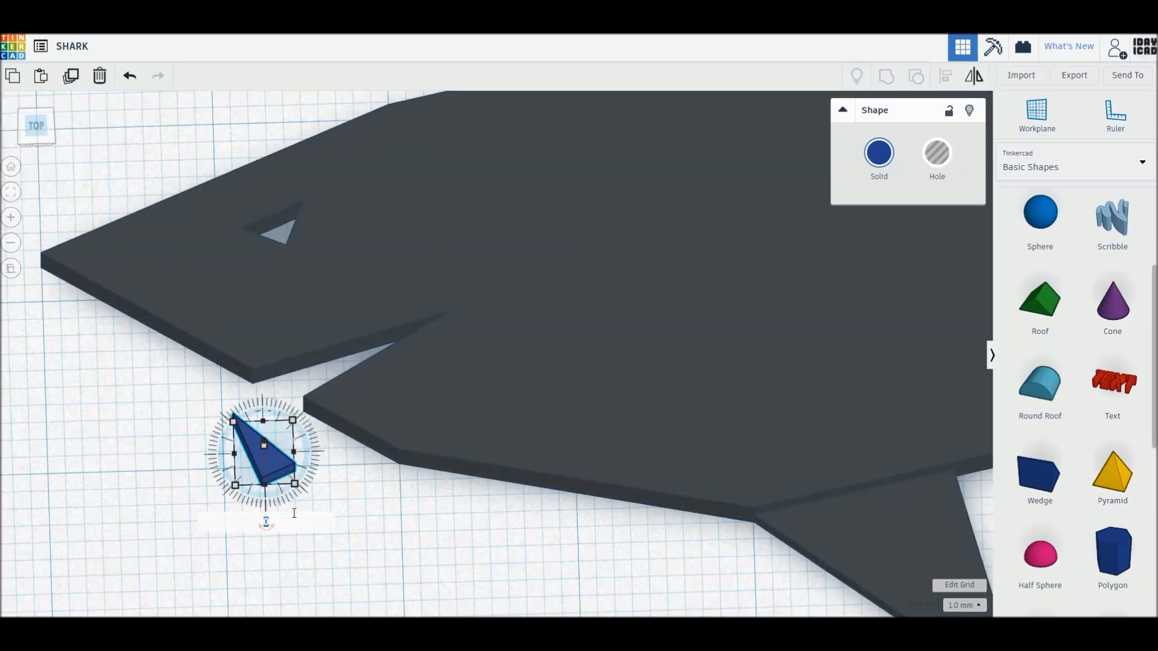
pyautogui.click(269, 467)
pyautogui.click(265, 525)
pyautogui.moveTo(269, 538); pyautogui.dragTo(269, 522, button='right')
pyautogui.click(264, 503)
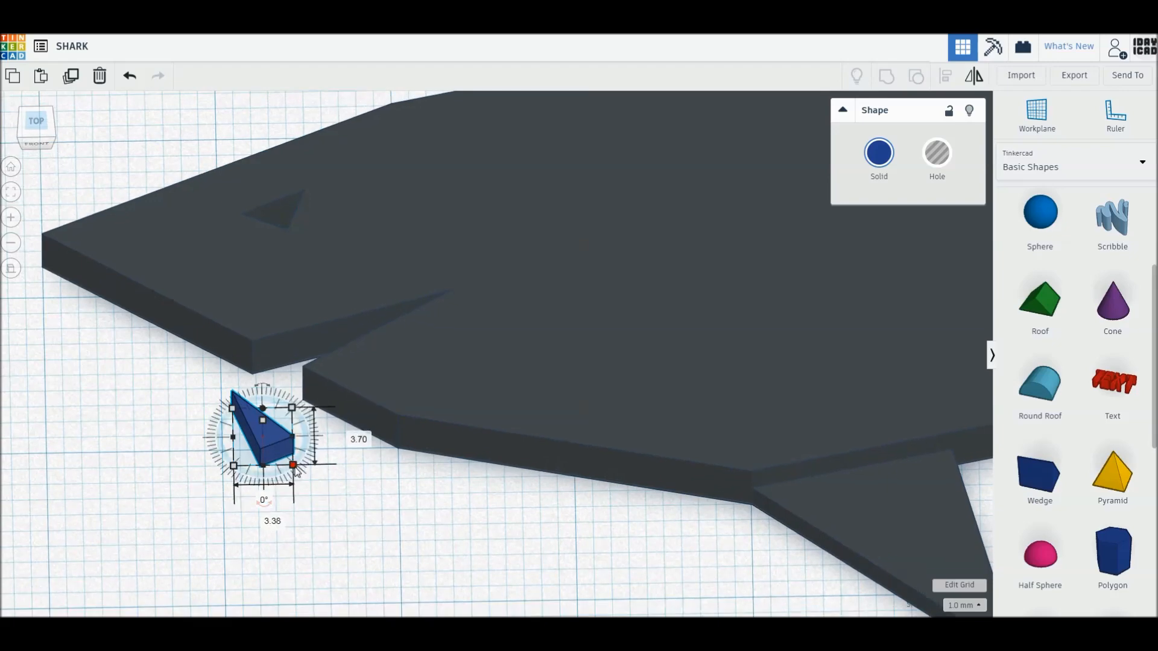
pyautogui.moveTo(261, 419); pyautogui.dragTo(271, 312)
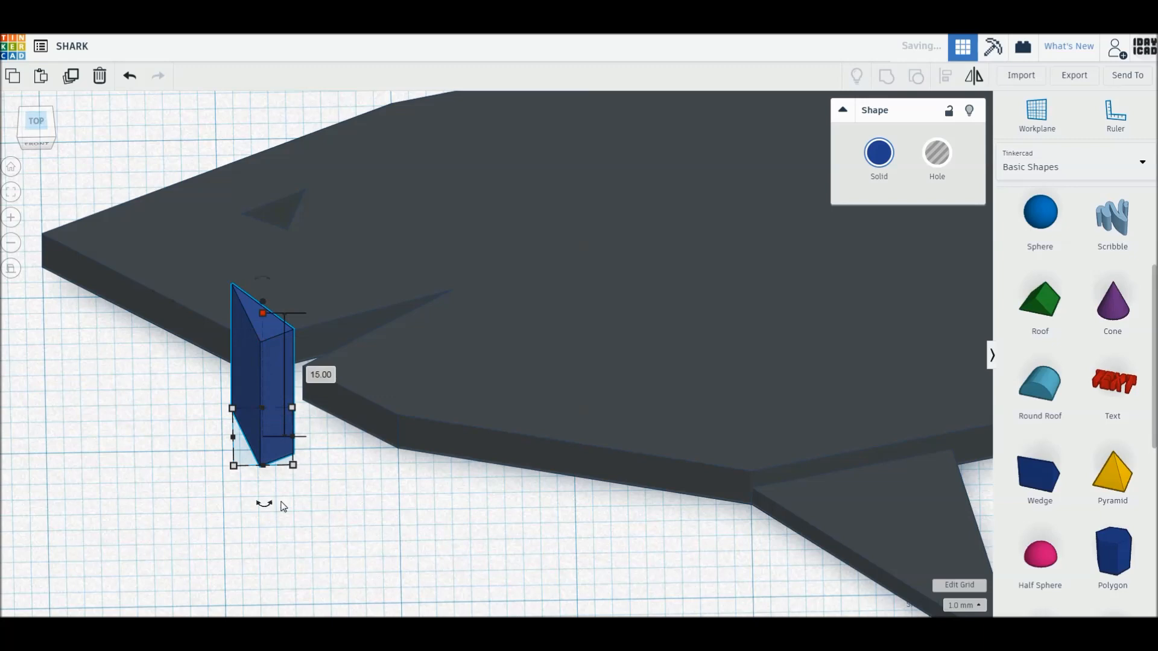
pyautogui.click(264, 500)
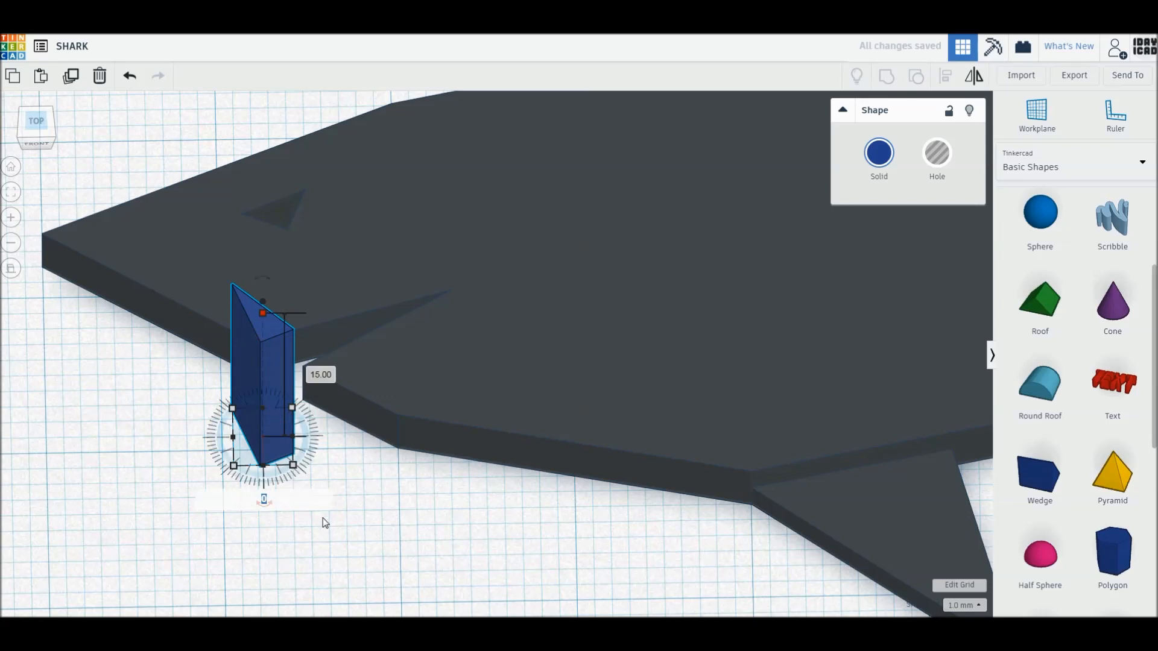
pyautogui.moveTo(284, 569); pyautogui.dragTo(285, 603, button='right')
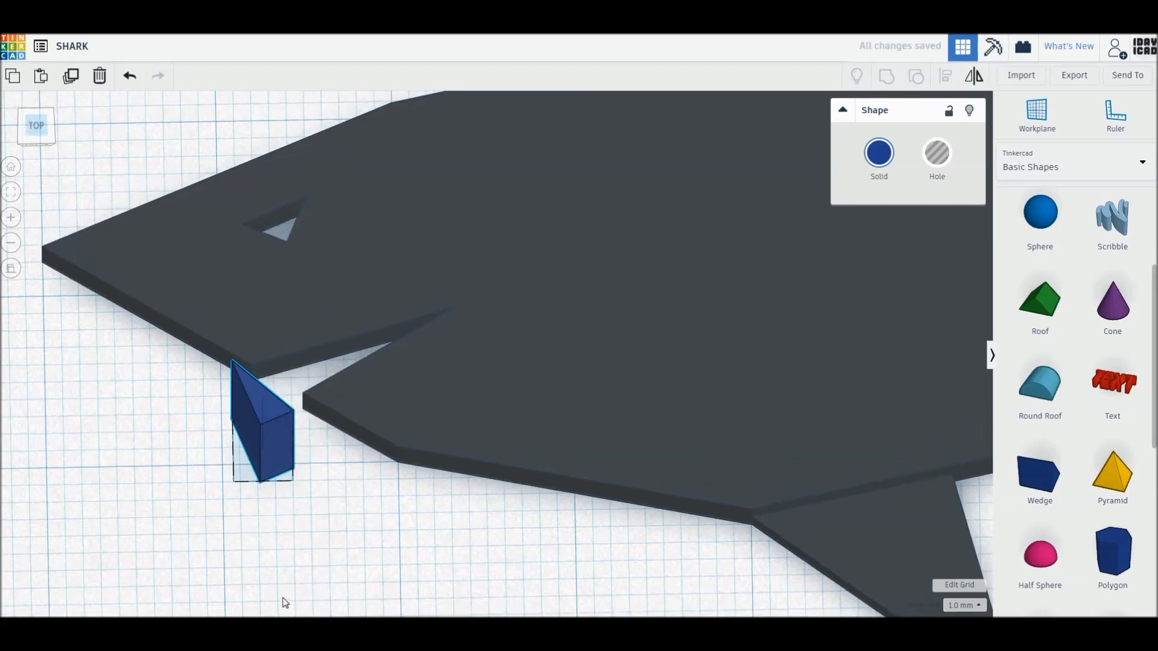
pyautogui.click(264, 529)
pyautogui.moveTo(265, 535); pyautogui.dragTo(251, 564, button='right')
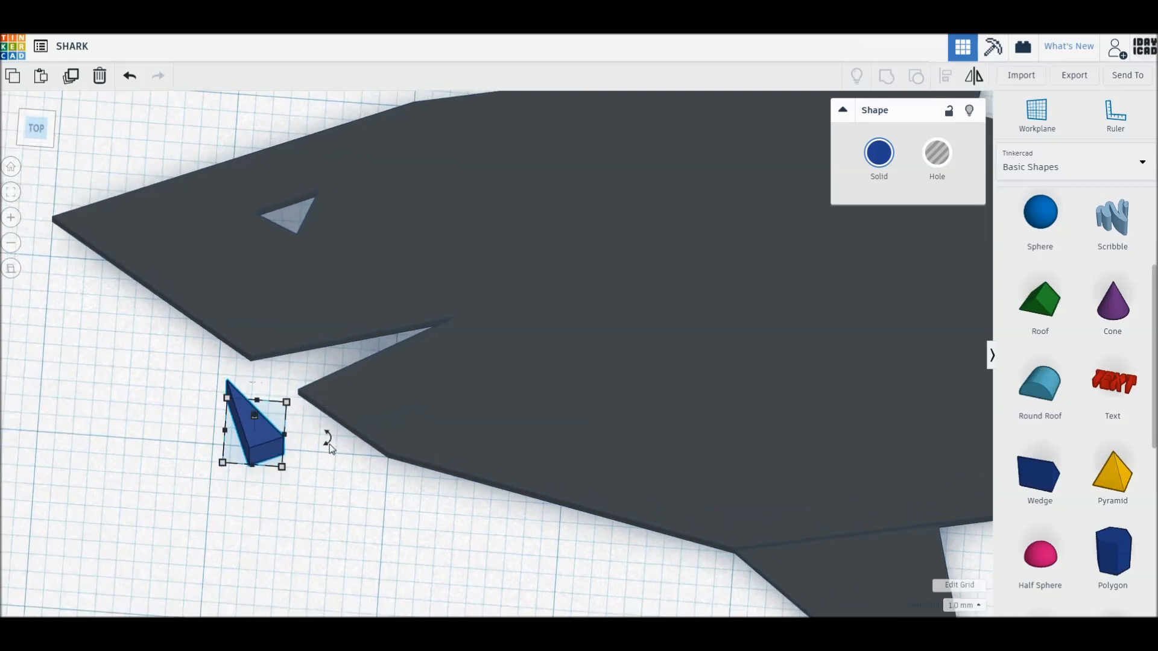
pyautogui.click(331, 467)
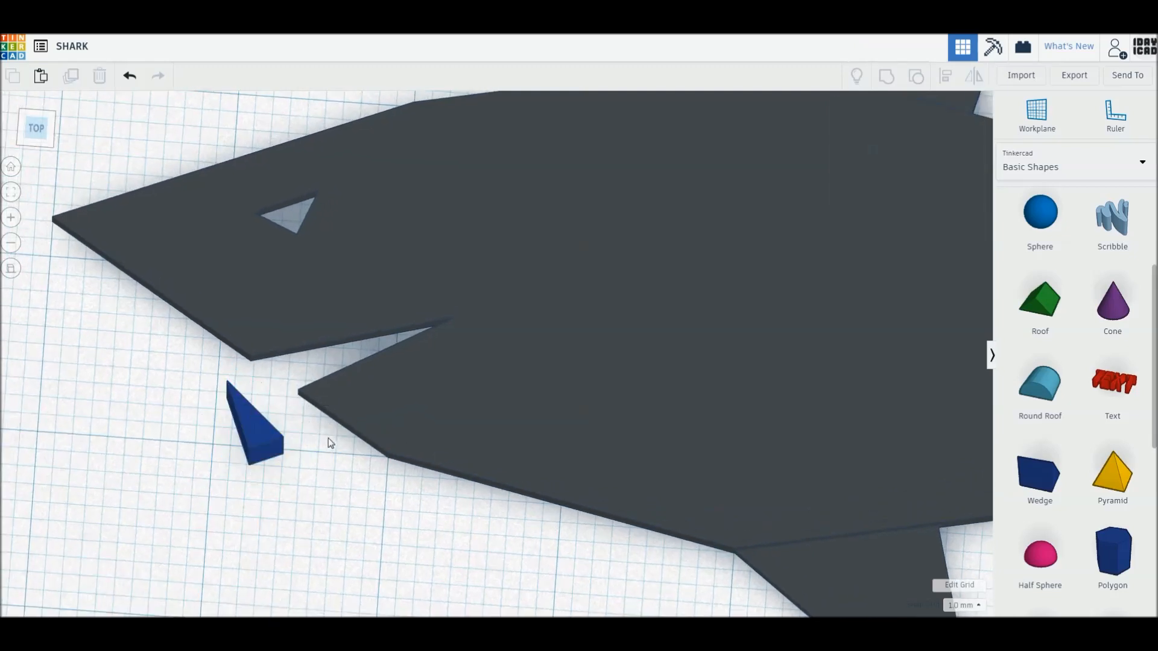
pyautogui.click(264, 444)
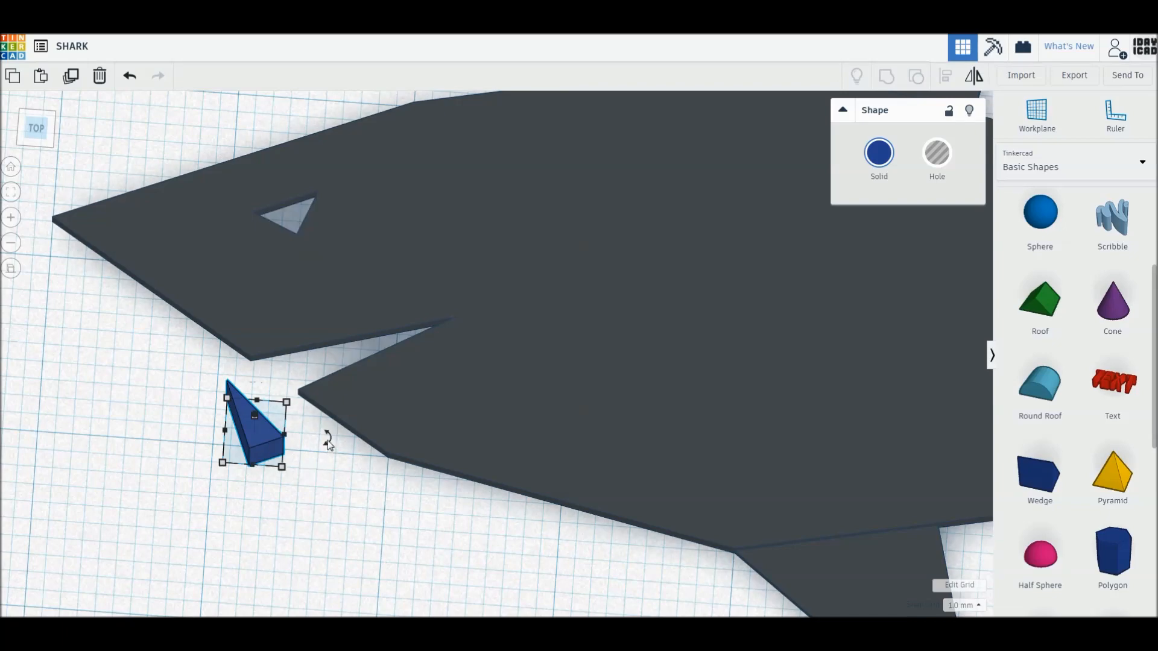
# Rotate the tooth wedge by 17° and set its height to 2 mm
pyautogui.moveTo(328, 442); pyautogui.dragTo(328, 416)
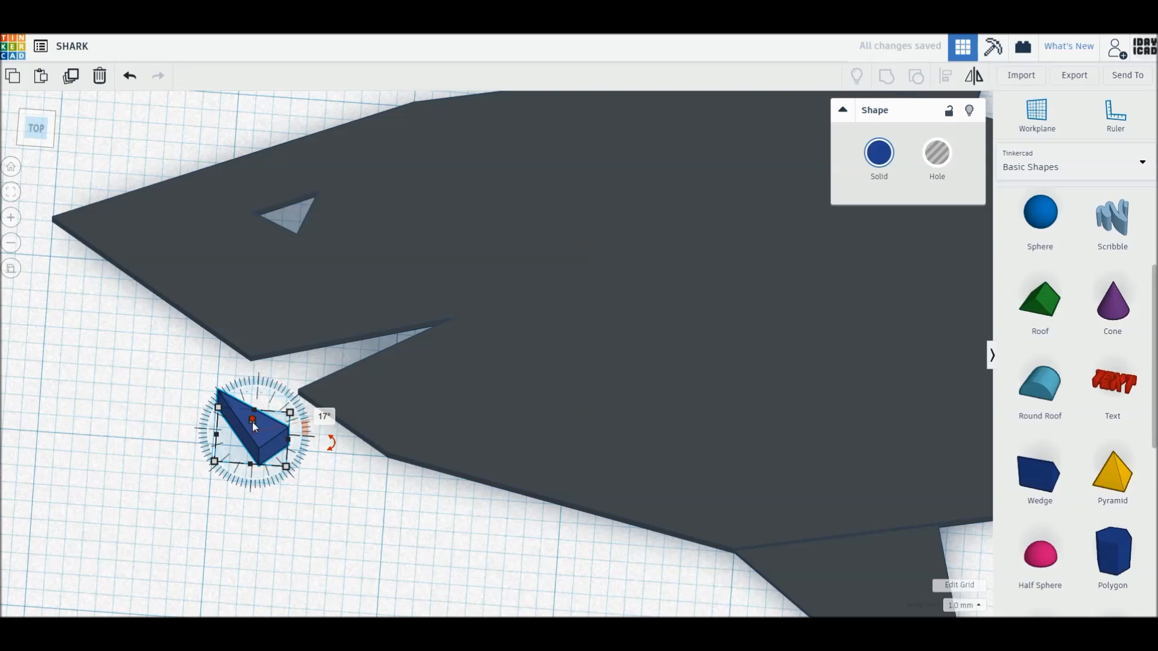
pyautogui.moveTo(252, 424); pyautogui.dragTo(254, 348)
pyautogui.click(320, 389)
pyautogui.write('2')
pyautogui.press('Return')
# Move the tooth onto the front of the lower jaw and switch the snap grid to Off
pyautogui.click(38, 122)
pyautogui.click(169, 392)
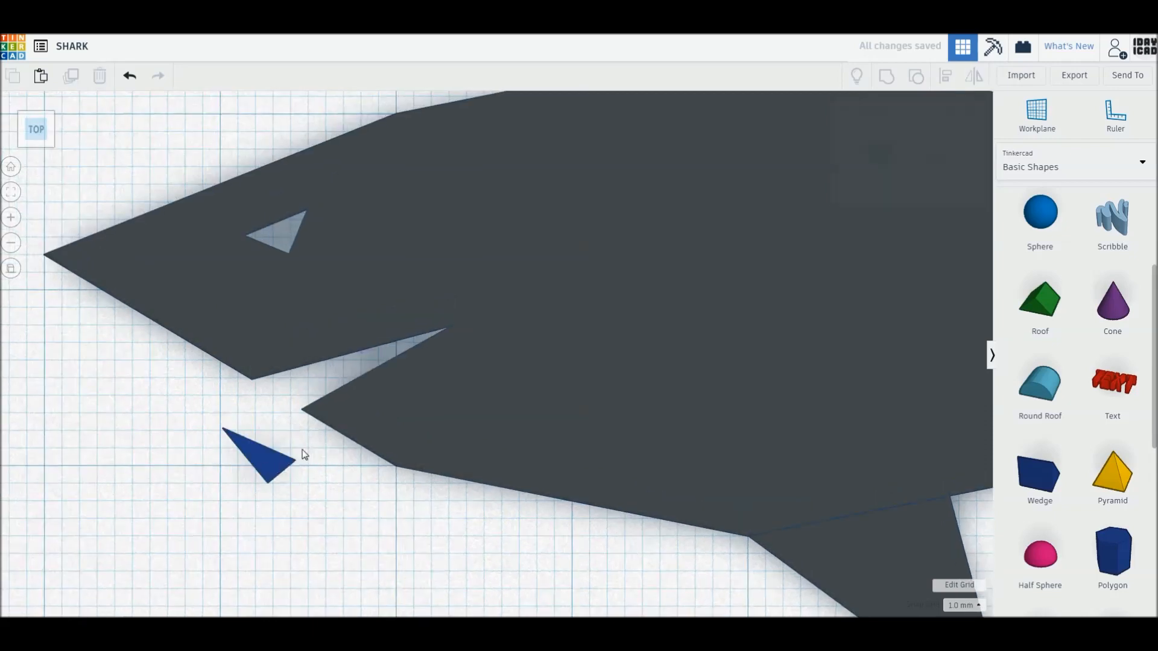
pyautogui.moveTo(282, 468); pyautogui.dragTo(341, 416)
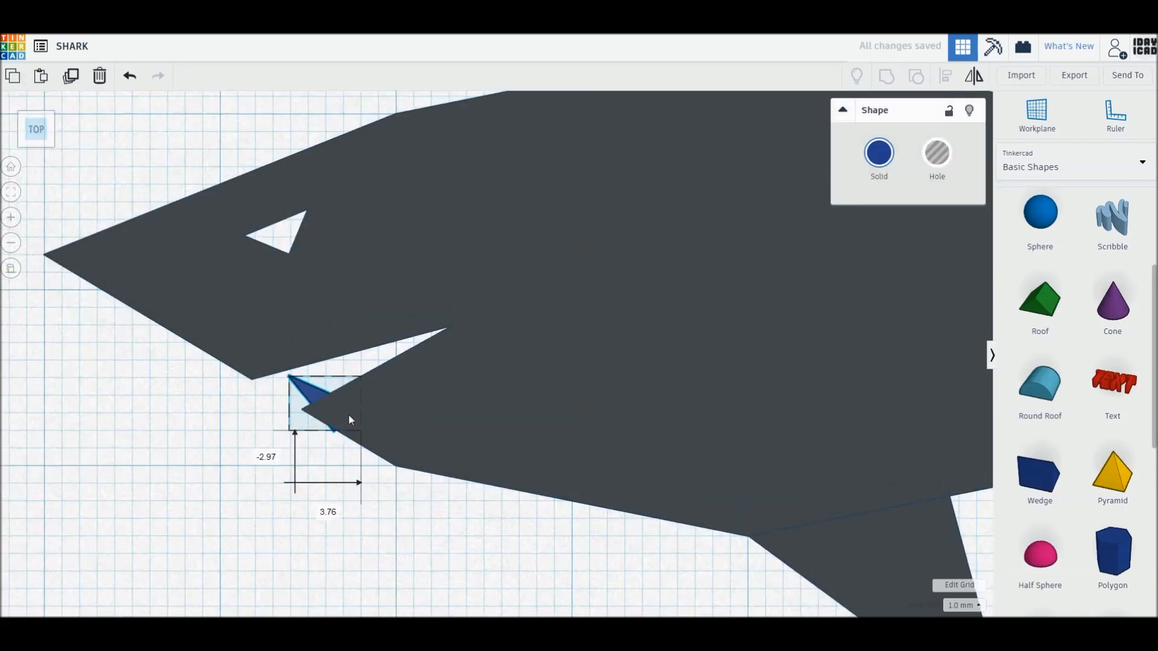
pyautogui.moveTo(349, 415); pyautogui.dragTo(366, 418)
pyautogui.click(962, 606)
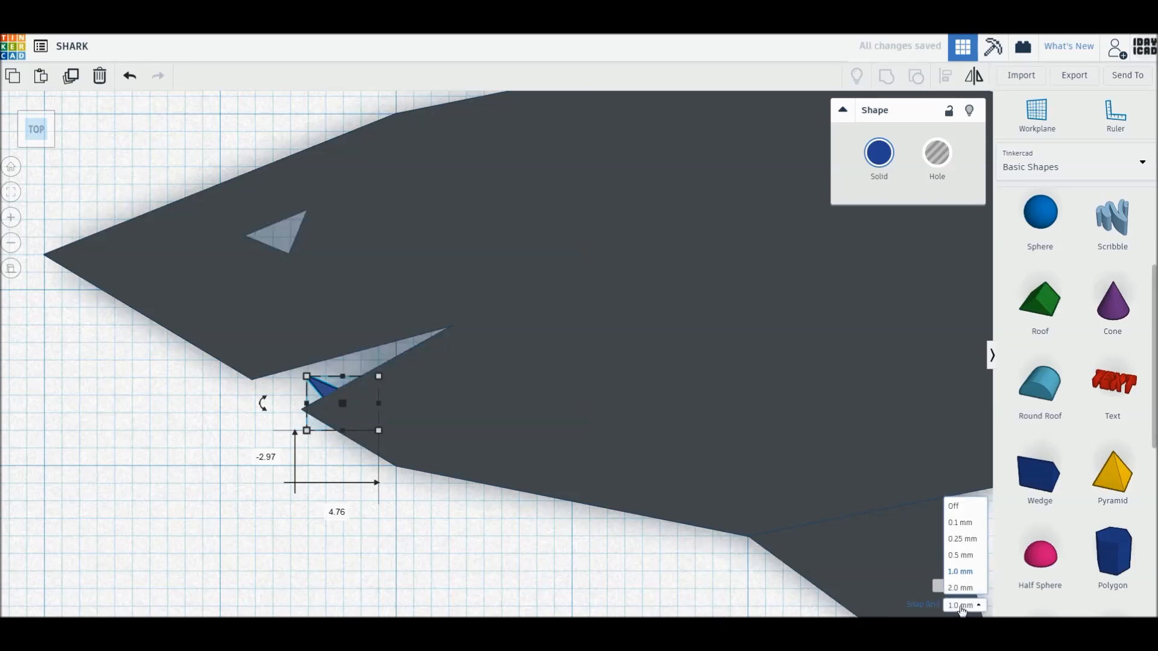
pyautogui.click(958, 479)
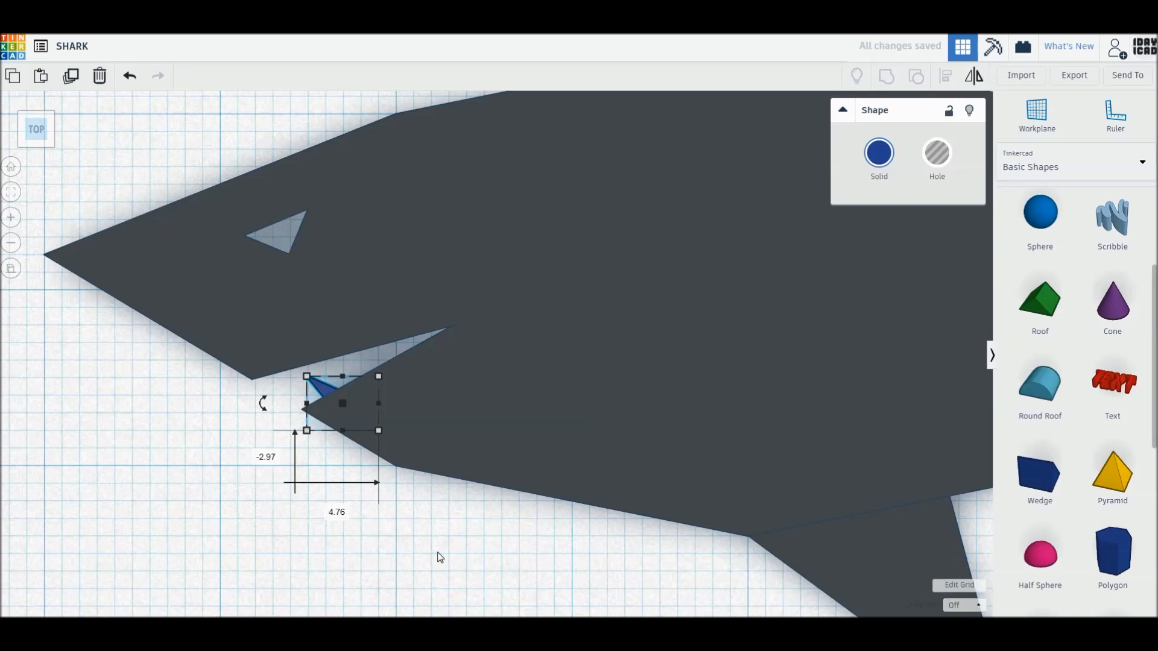
# Refine the front tooth's position and duplicate it twice at even spacing along the lower jaw
pyautogui.click(356, 504)
pyautogui.moveTo(324, 391); pyautogui.dragTo(356, 378)
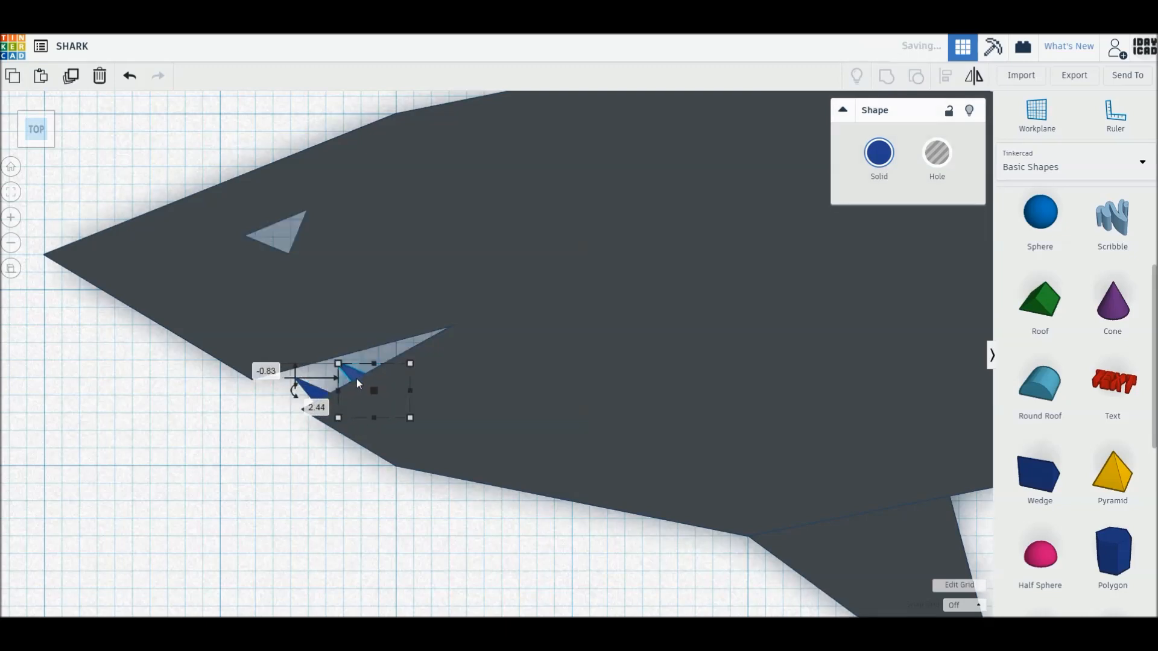
pyautogui.hotkey('ctrl', 'd')
pyautogui.click(286, 433)
# Copy the front lower tooth, mirror the copy horizontally and vertically, and place it at the front of the upper jaw
pyautogui.click(316, 397)
pyautogui.moveTo(315, 397); pyautogui.dragTo(230, 476)
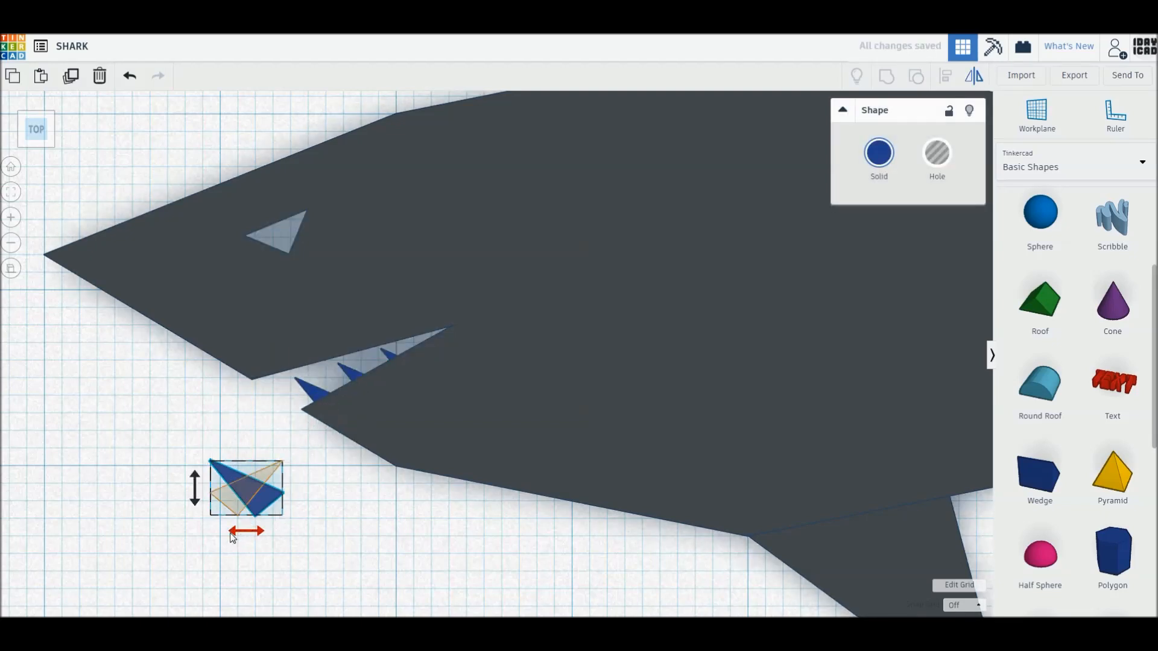
pyautogui.click(194, 488)
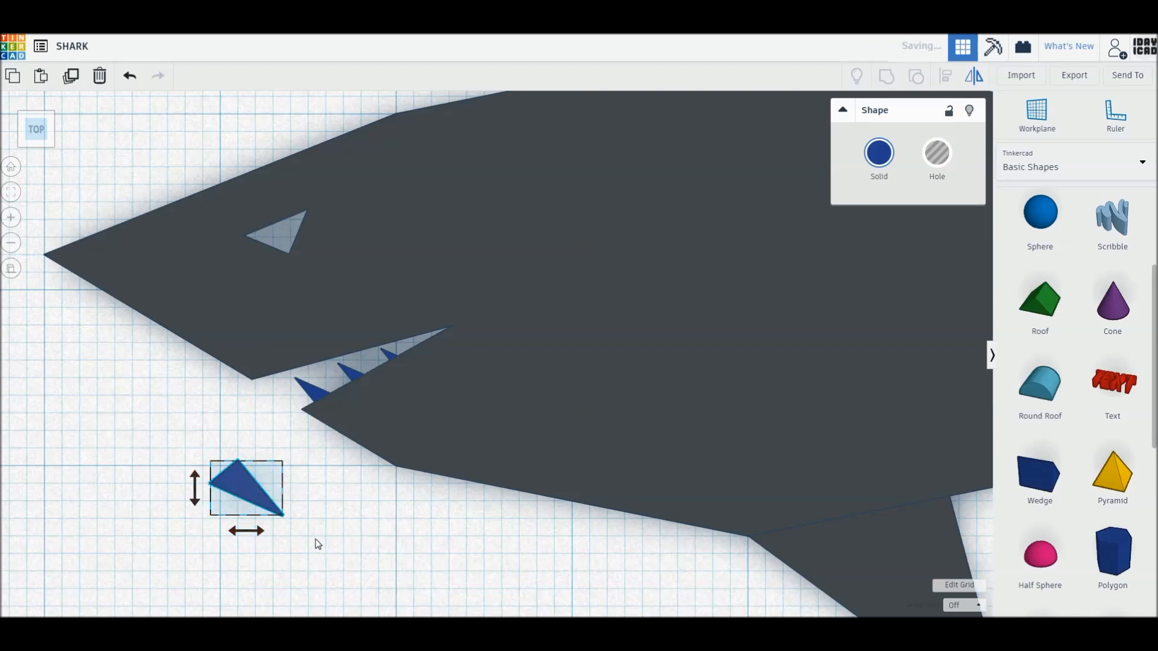
pyautogui.moveTo(248, 479); pyautogui.dragTo(279, 376)
# Shift the two front lower teeth further back along the jaw and delete the innermost lower tooth
pyautogui.click(320, 392)
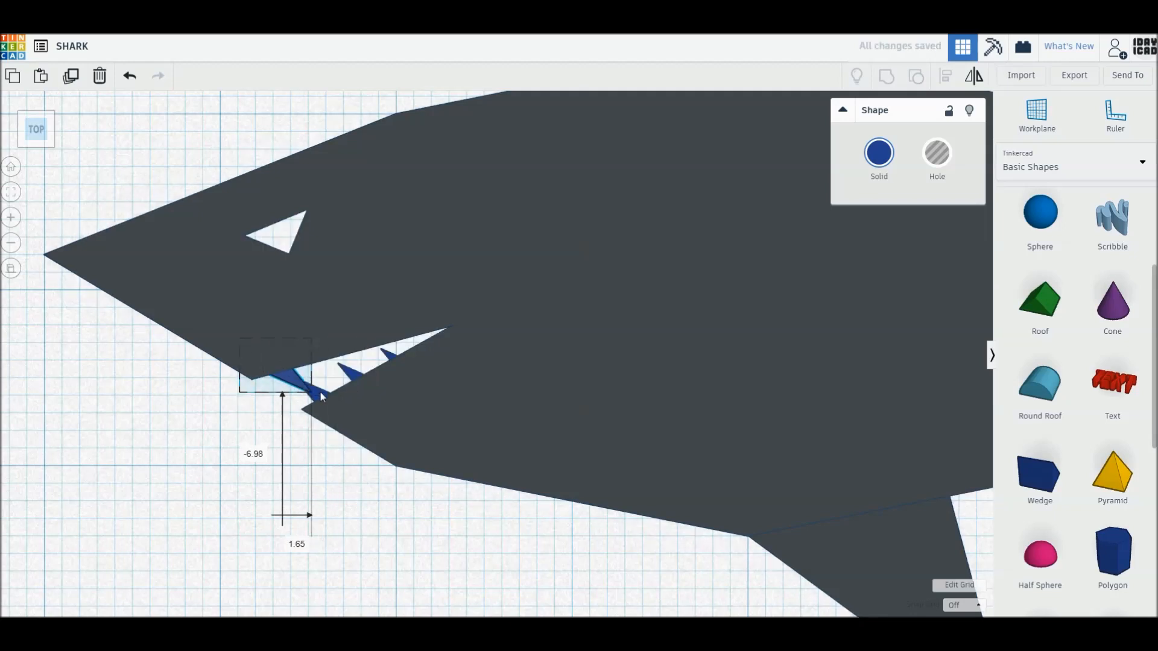
pyautogui.click(351, 372)
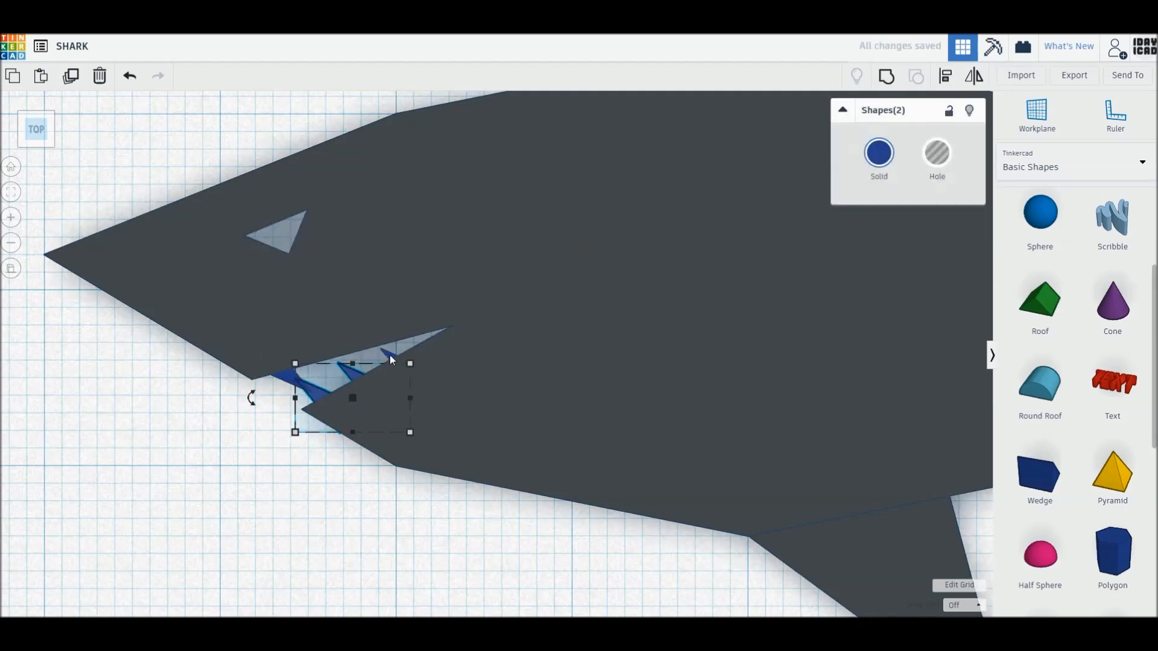
pyautogui.moveTo(355, 378); pyautogui.dragTo(373, 371)
pyautogui.click(378, 378)
pyautogui.click(387, 359)
pyautogui.press('Delete')
# Copy the upper tooth further back along the upper jaw and nudge the rear lower tooth deeper into the mouth
pyautogui.moveTo(294, 383); pyautogui.dragTo(333, 364)
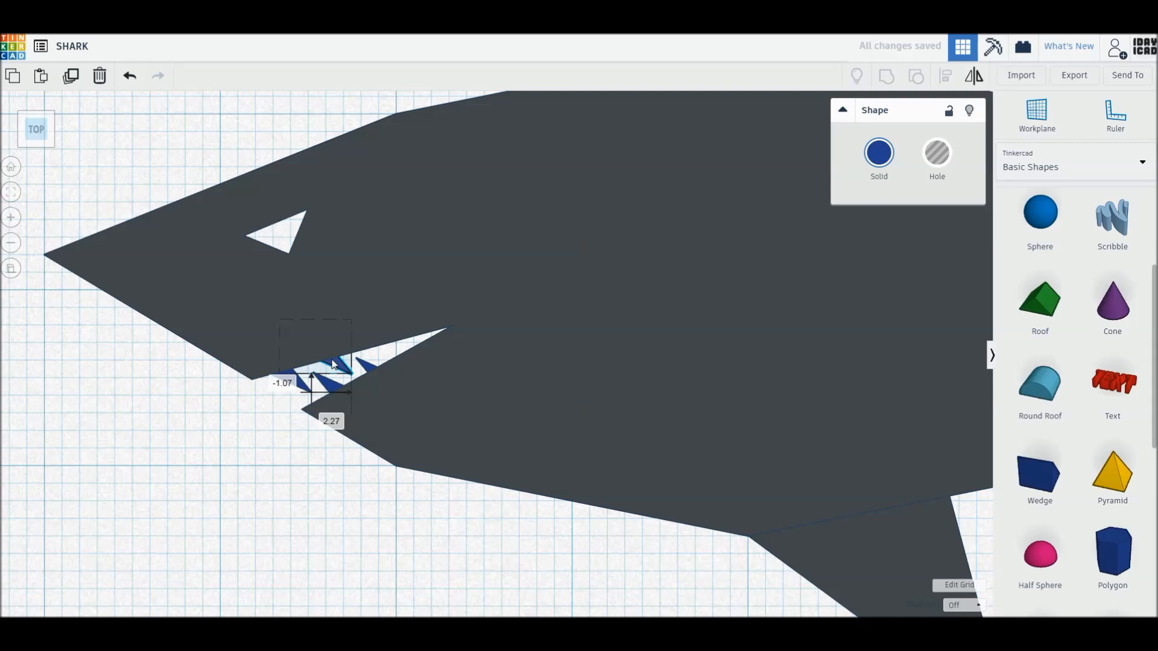
pyautogui.moveTo(333, 363); pyautogui.dragTo(382, 359)
pyautogui.click(329, 381)
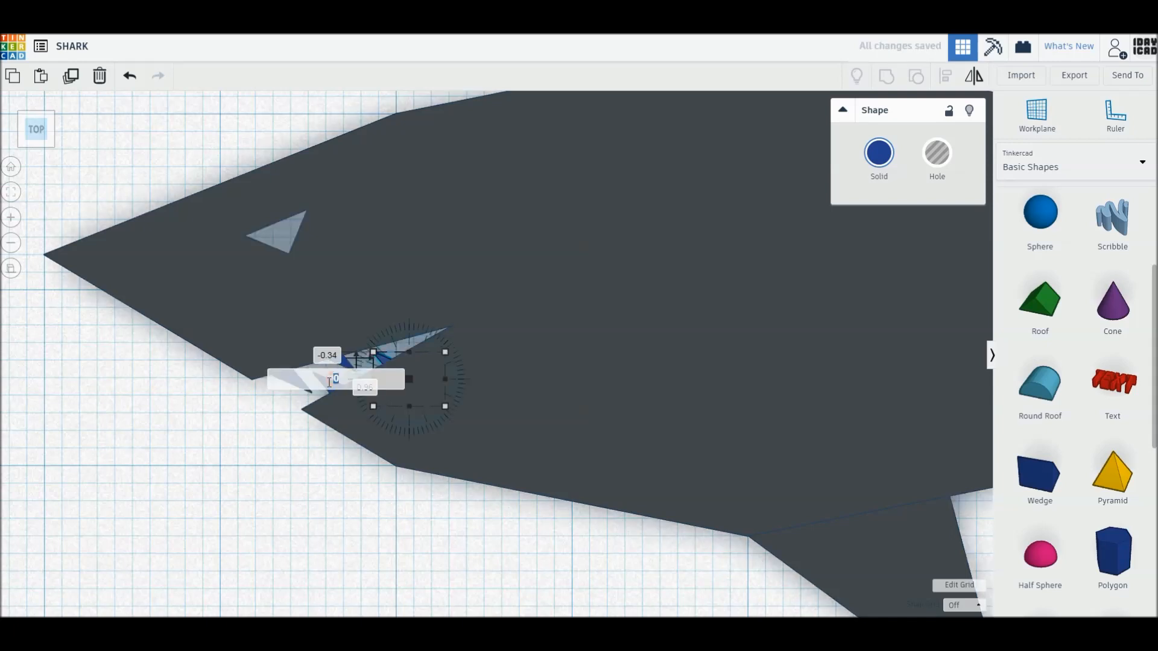
pyautogui.click(286, 459)
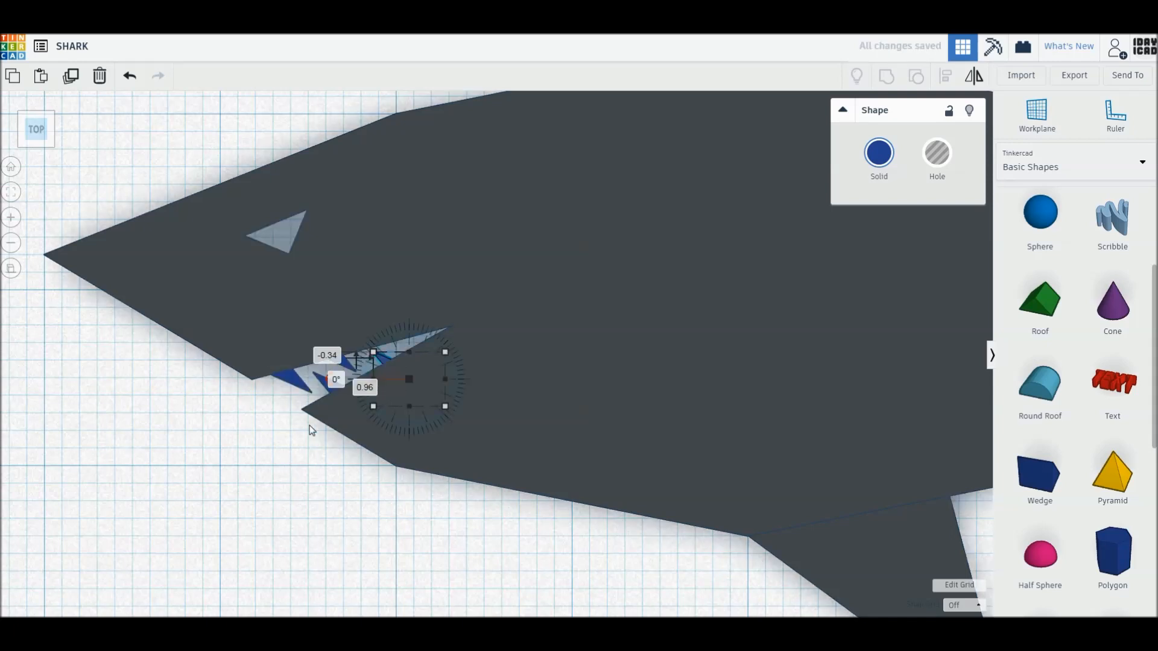
# Fine-tune the positions of the front lower tooth and the rear upper tooth so the teeth interlock
pyautogui.click(310, 386)
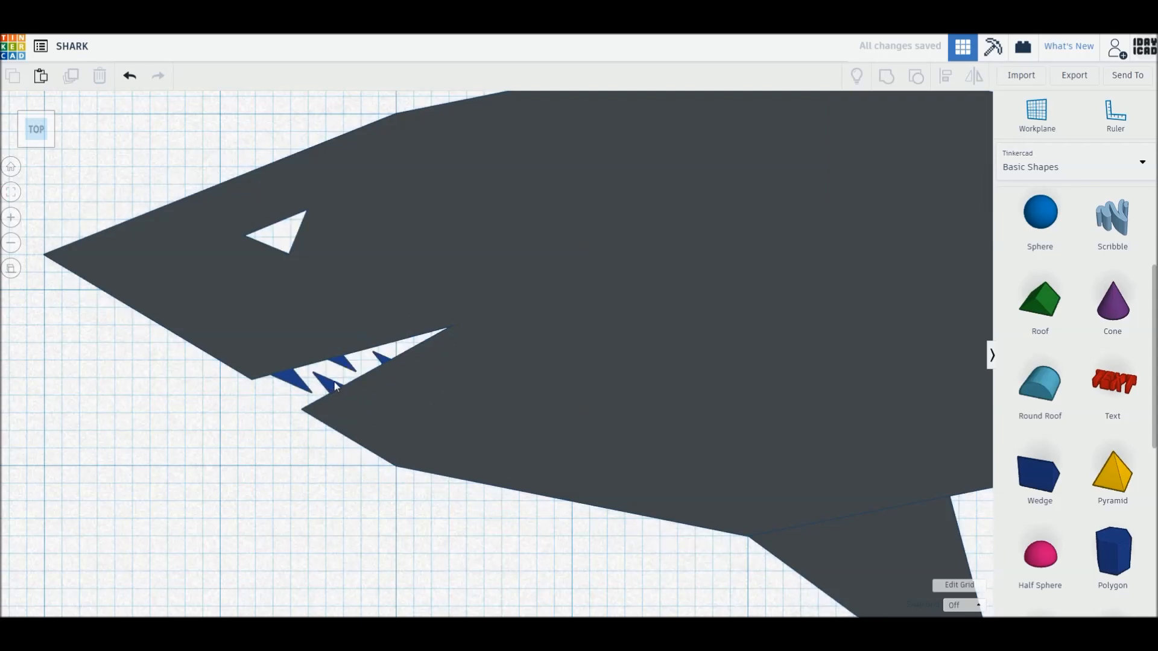
pyautogui.click(336, 386)
pyautogui.moveTo(333, 383); pyautogui.dragTo(353, 368)
pyautogui.click(226, 474)
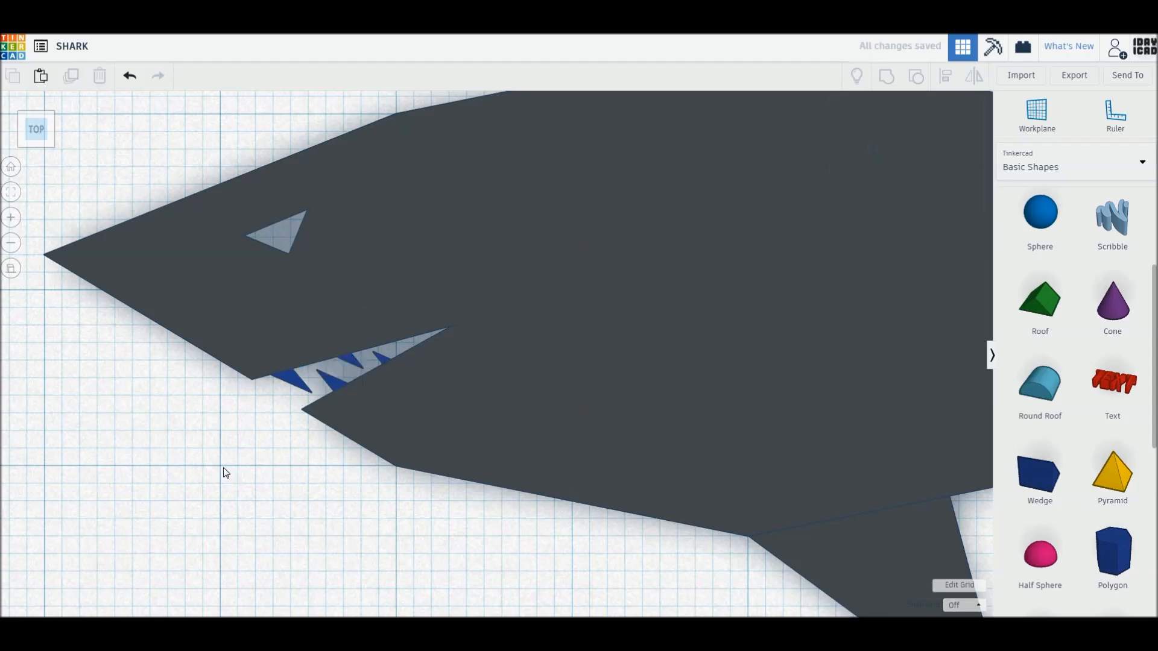
# Group the shark body and all the teeth into one dark gray shape
pyautogui.hotkey('ctrl', 'a')
pyautogui.hotkey('ctrl', 'g')
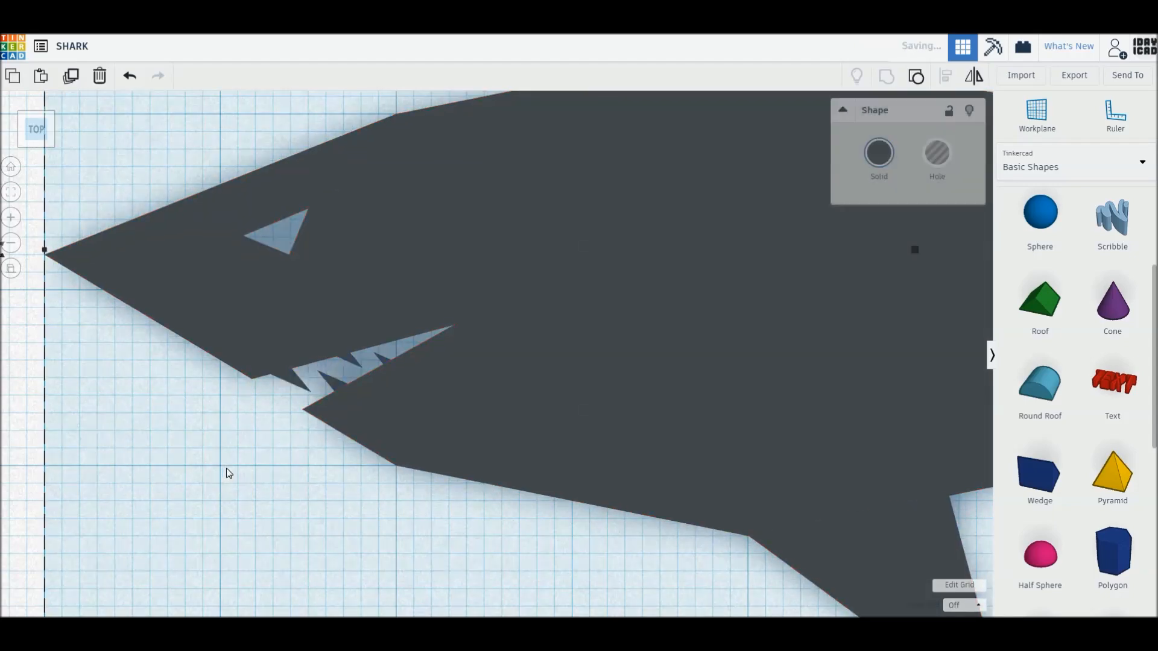
pyautogui.scroll(-4, 230, 469)
pyautogui.moveTo(254, 507); pyautogui.dragTo(395, 451, button='right')
pyautogui.scroll(-4, 395, 451)
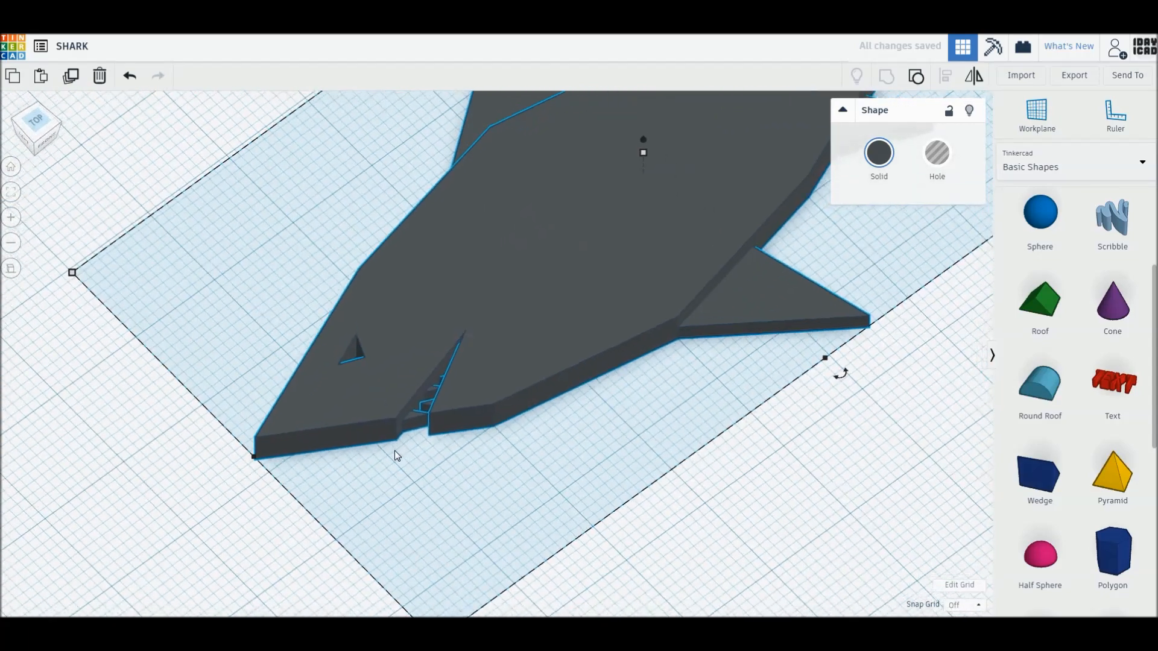
# Tilt the grouped shark up from the workplane by rotating it about its long axis
pyautogui.scroll(-2, 394, 450)
pyautogui.moveTo(614, 270); pyautogui.dragTo(581, 342, button='middle')
pyautogui.moveTo(769, 179); pyautogui.dragTo(799, 186)
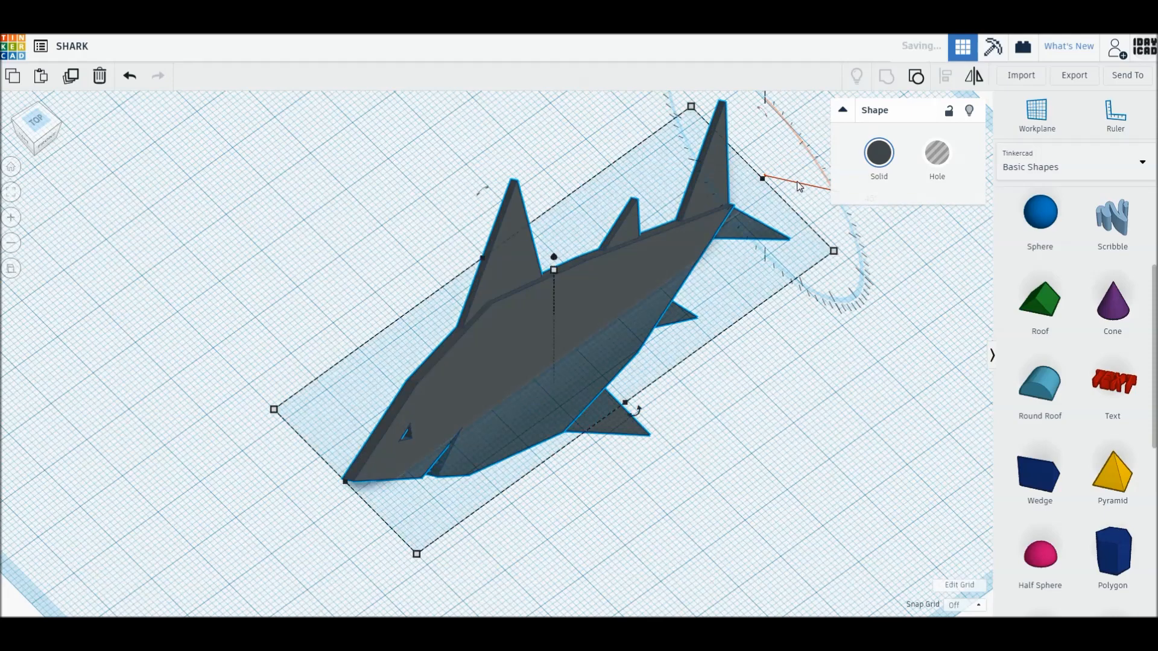
# Switch to perspective in the home view and move the shark about 9.5 mm lengthwise and 3 mm across the workplane
pyautogui.click(11, 269)
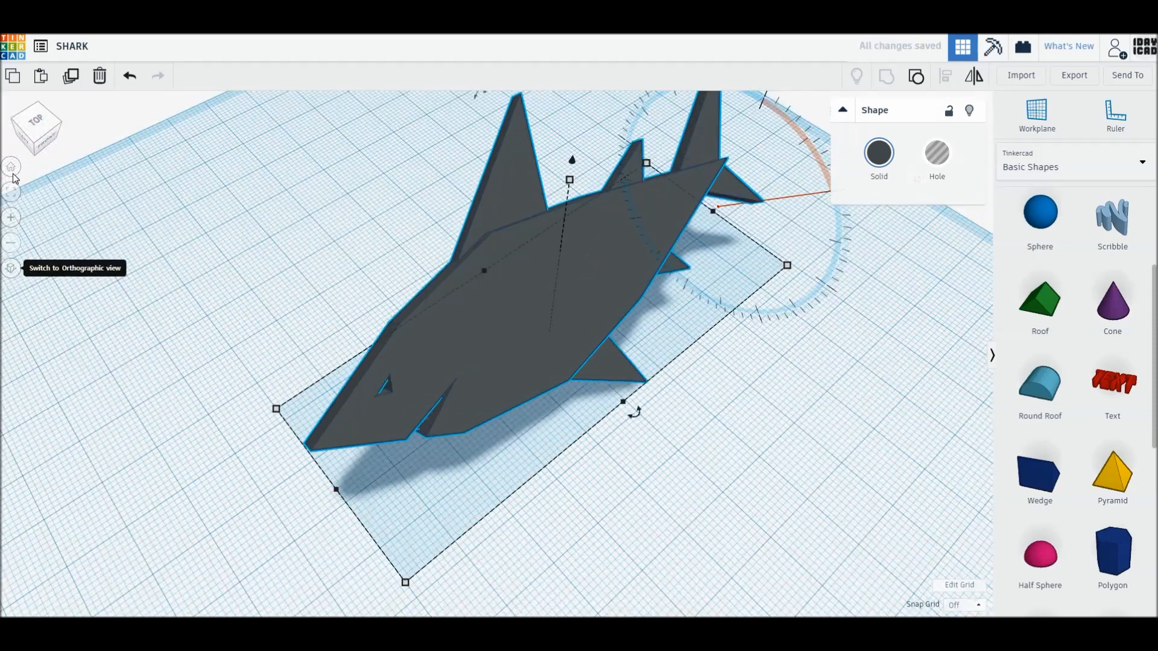
pyautogui.click(12, 169)
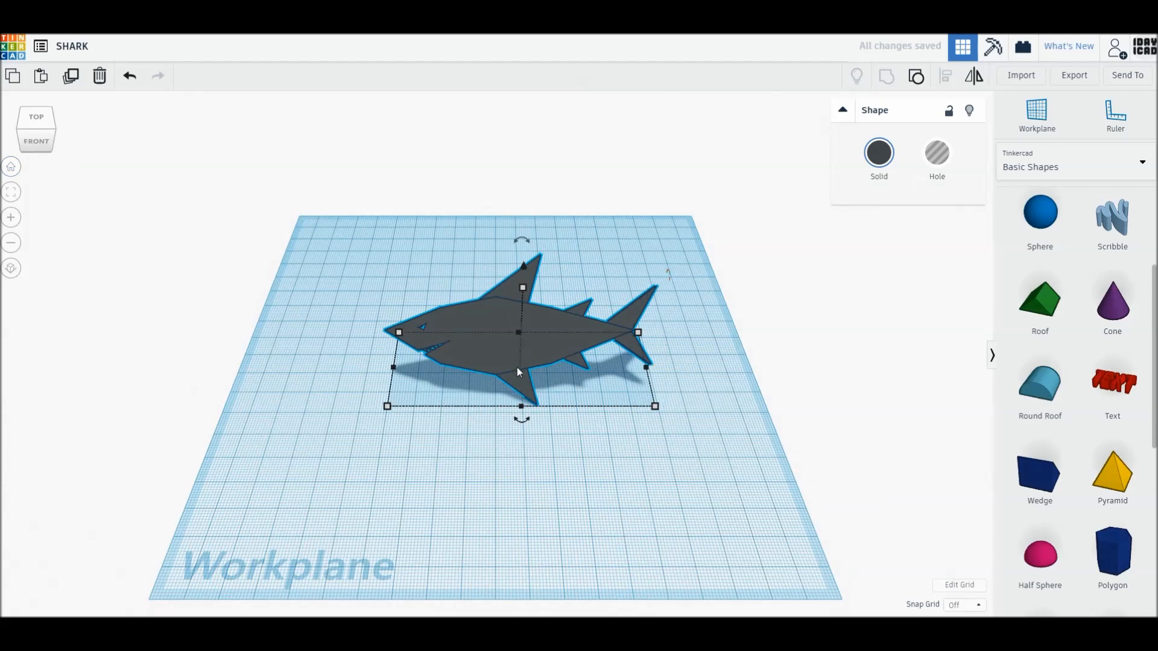
pyautogui.moveTo(516, 368); pyautogui.dragTo(493, 372)
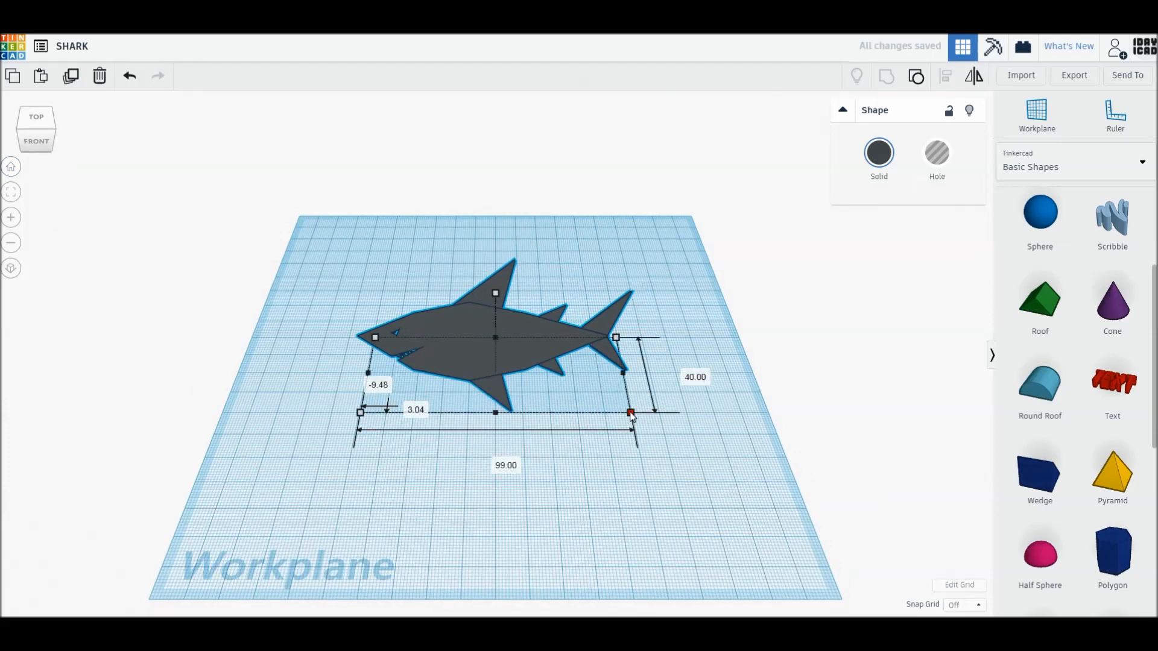
# Move the grouped shark about 3 mm across the workplane toward its front edge and leave it deselected
pyautogui.scroll(-2, 465, 457)
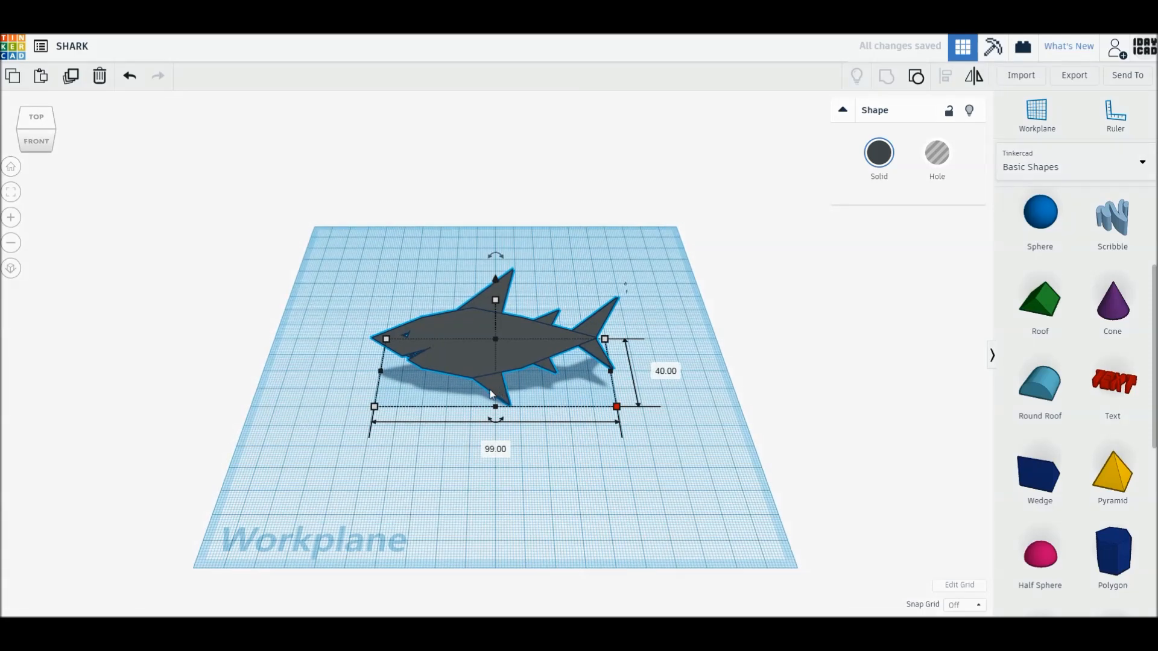
pyautogui.scroll(5, 490, 390)
pyautogui.scroll(5, 490, 393)
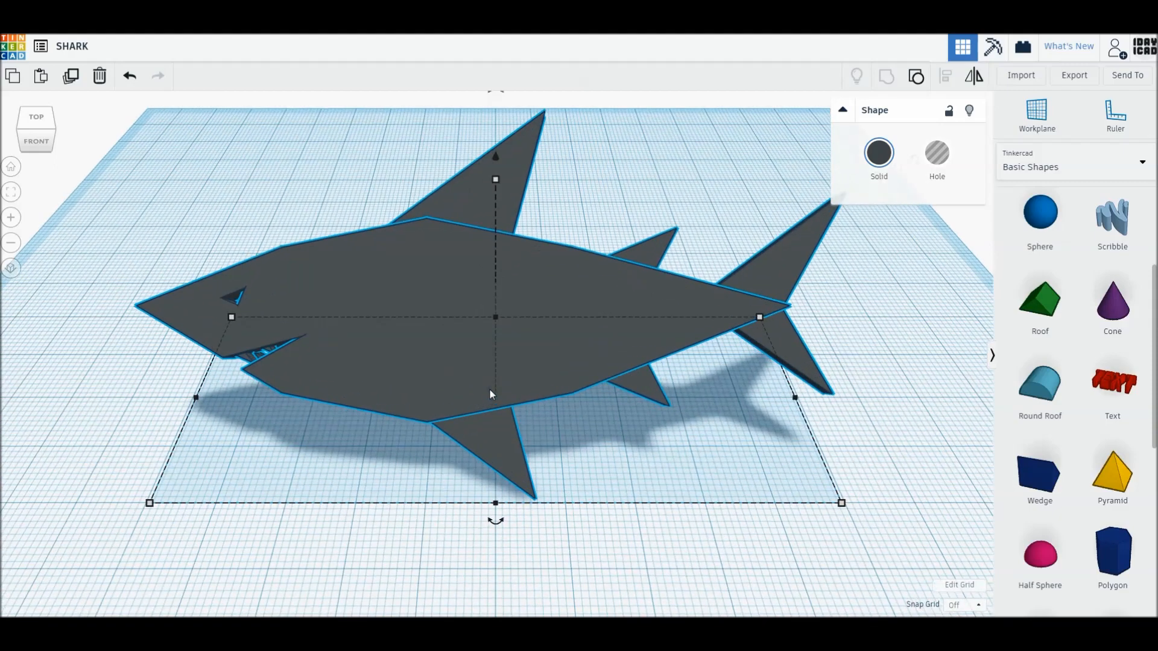
pyautogui.moveTo(433, 385); pyautogui.dragTo(434, 399)
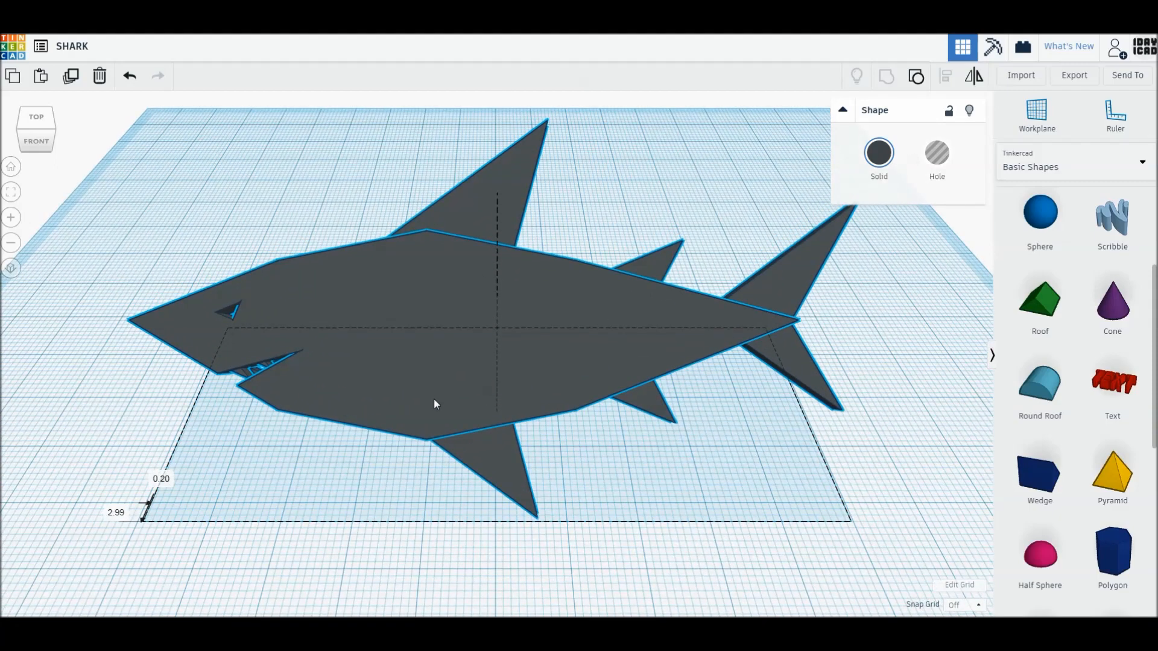
pyautogui.click(443, 556)
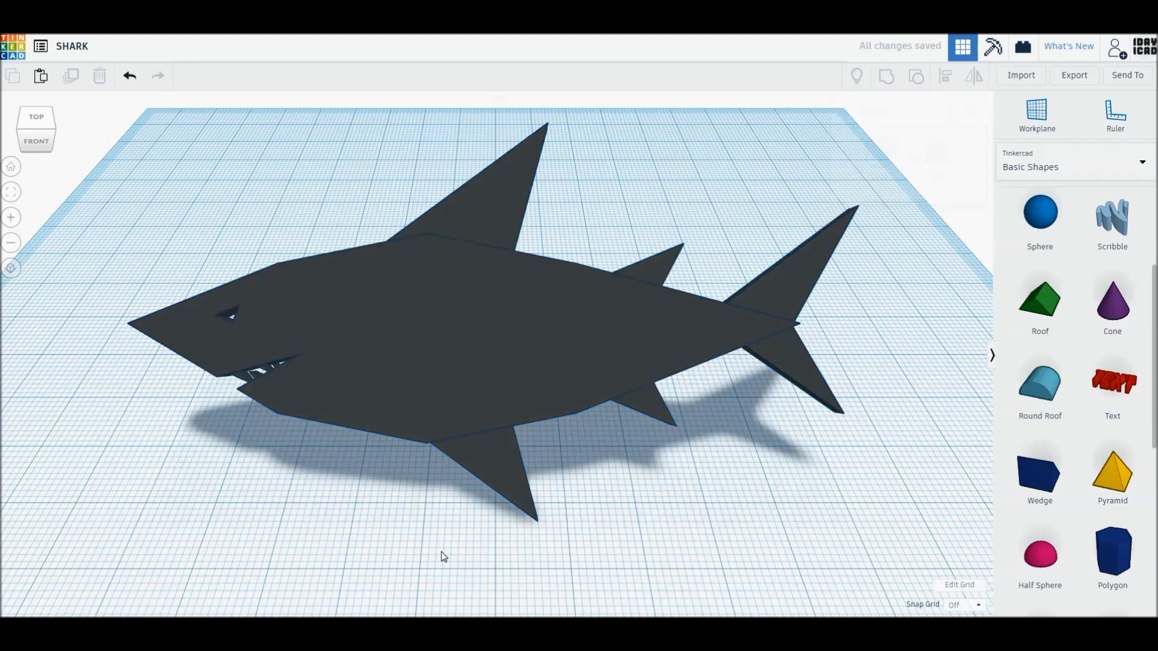
pyautogui.click(448, 392)
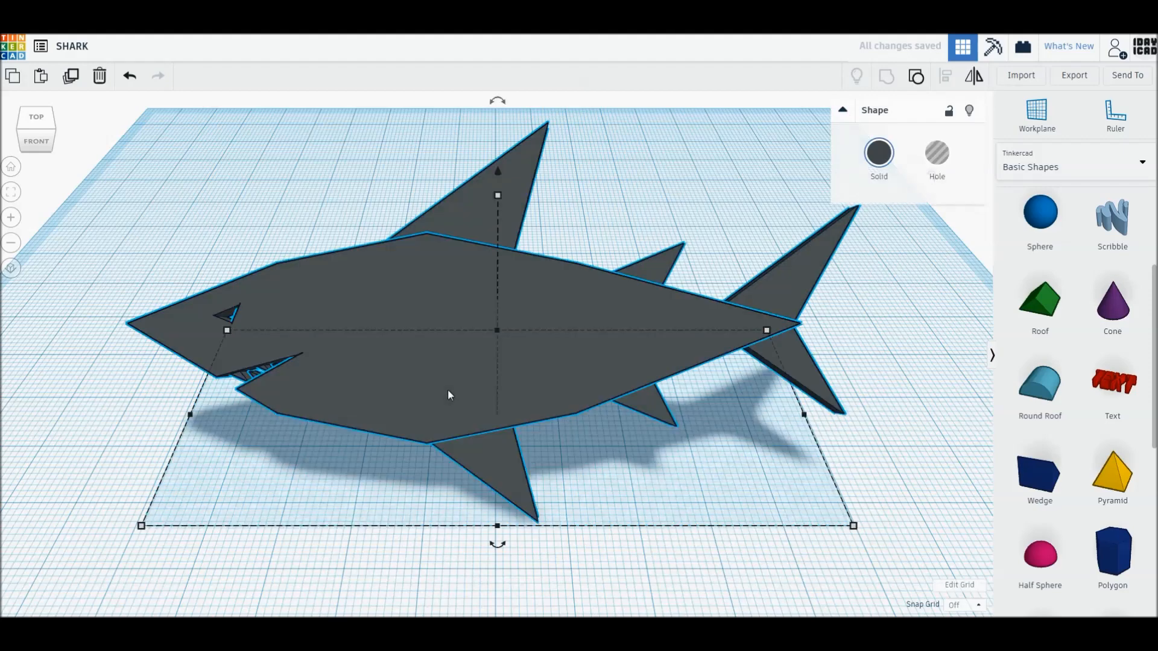
pyautogui.click(452, 583)
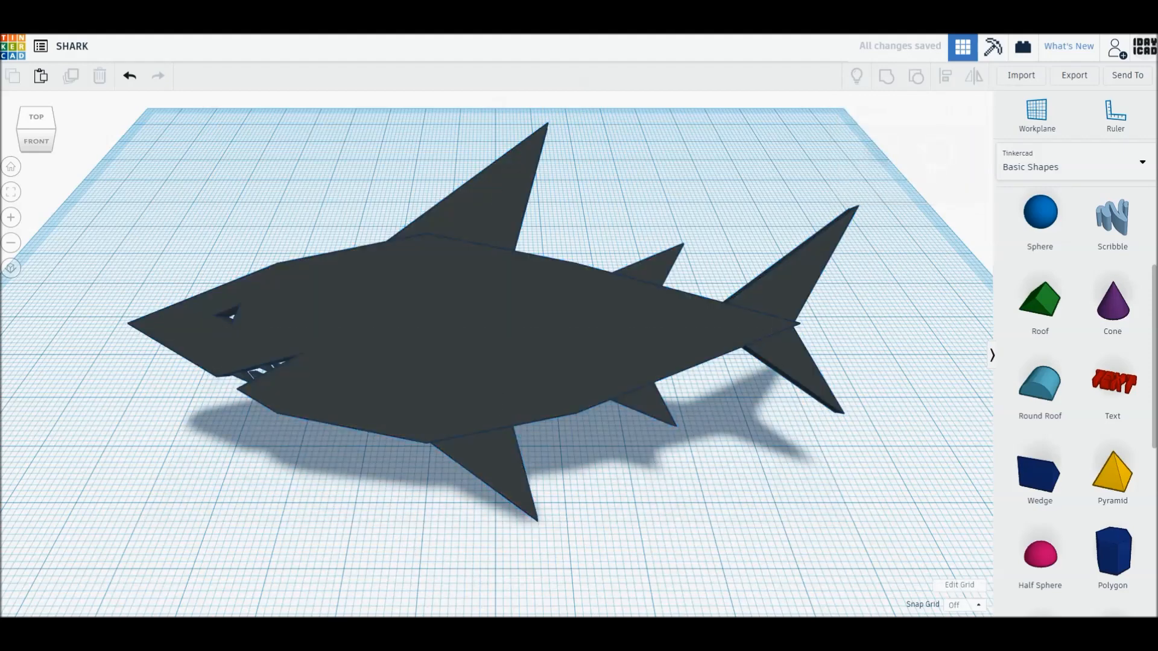